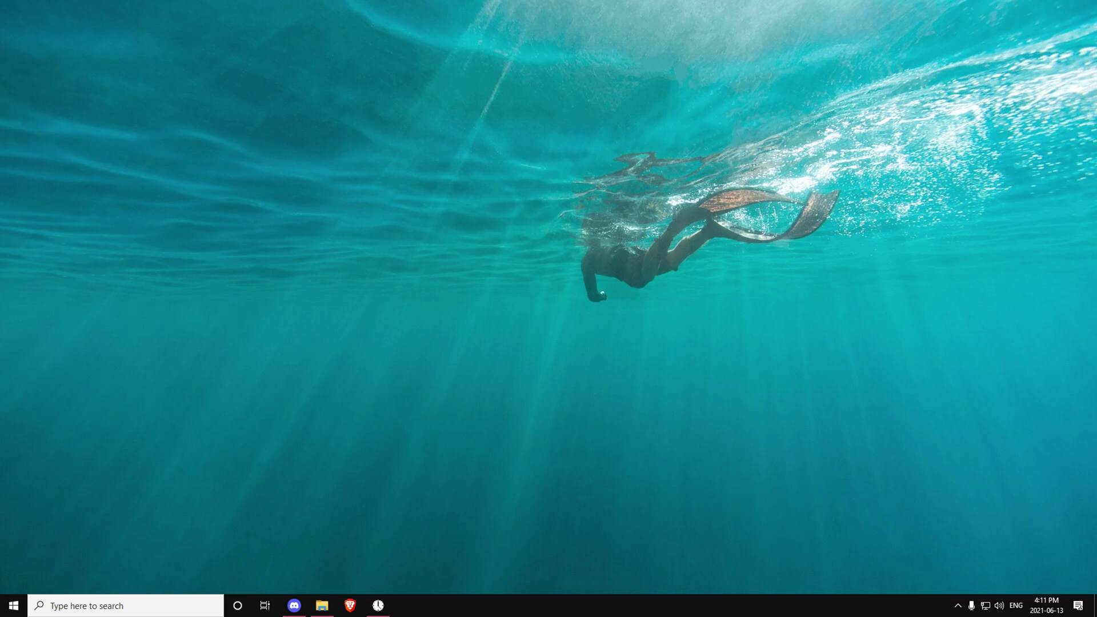
Launch OpenIV from the taskbar search and choose Grand Theft Auto V for Windows
{"action": "left_click", "coordinate": [171, 608]}
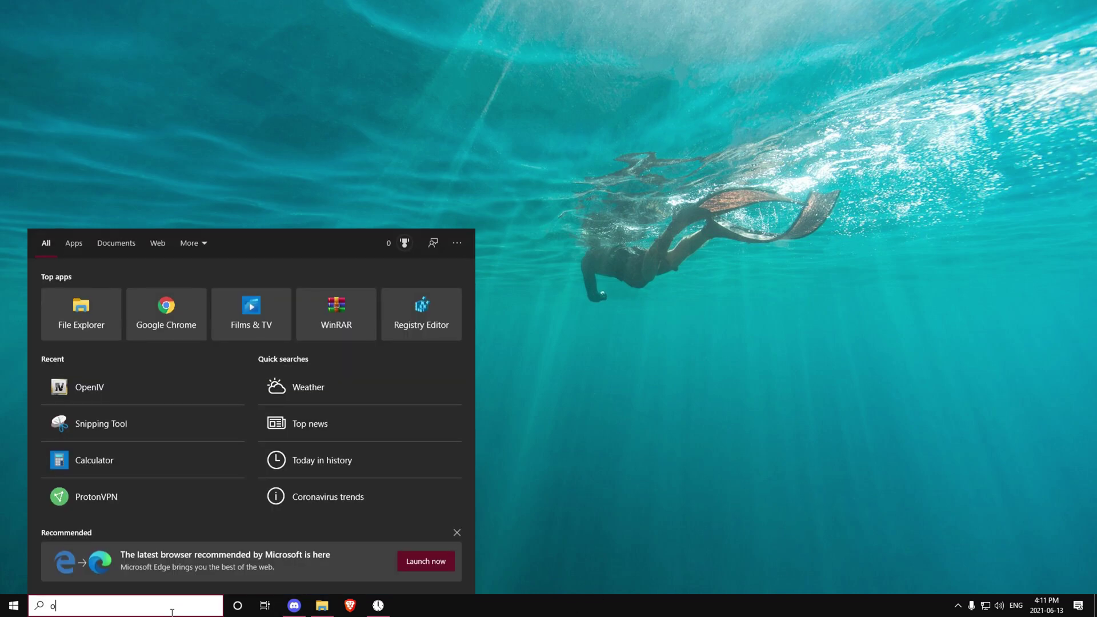
{"action": "type", "text": "openiv"}
{"action": "key", "text": "Return"}
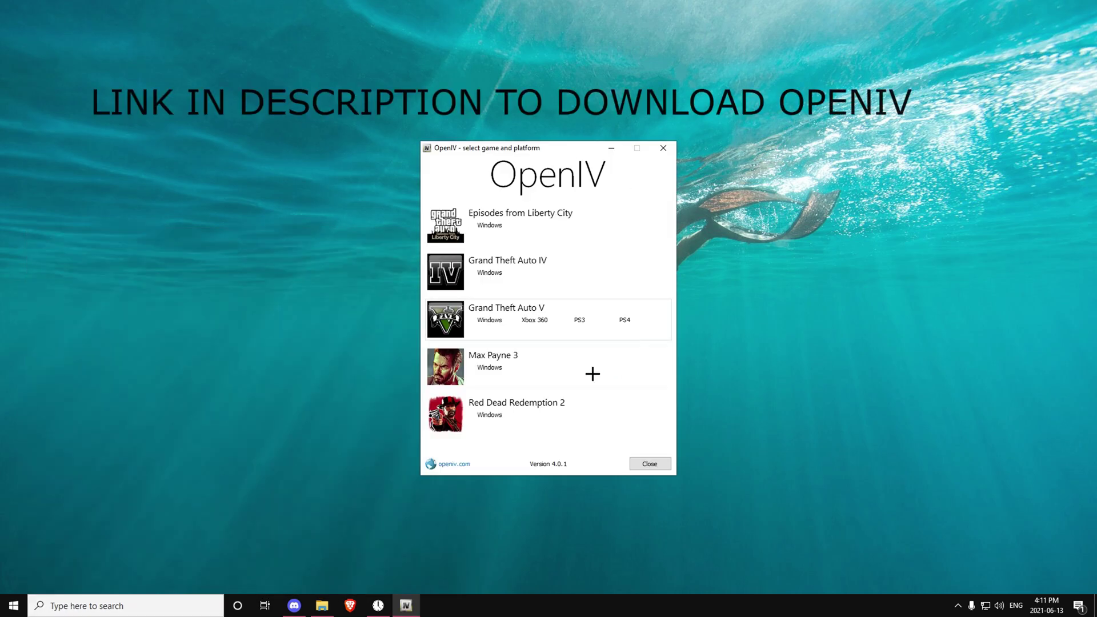
{"action": "left_click", "coordinate": [500, 327]}
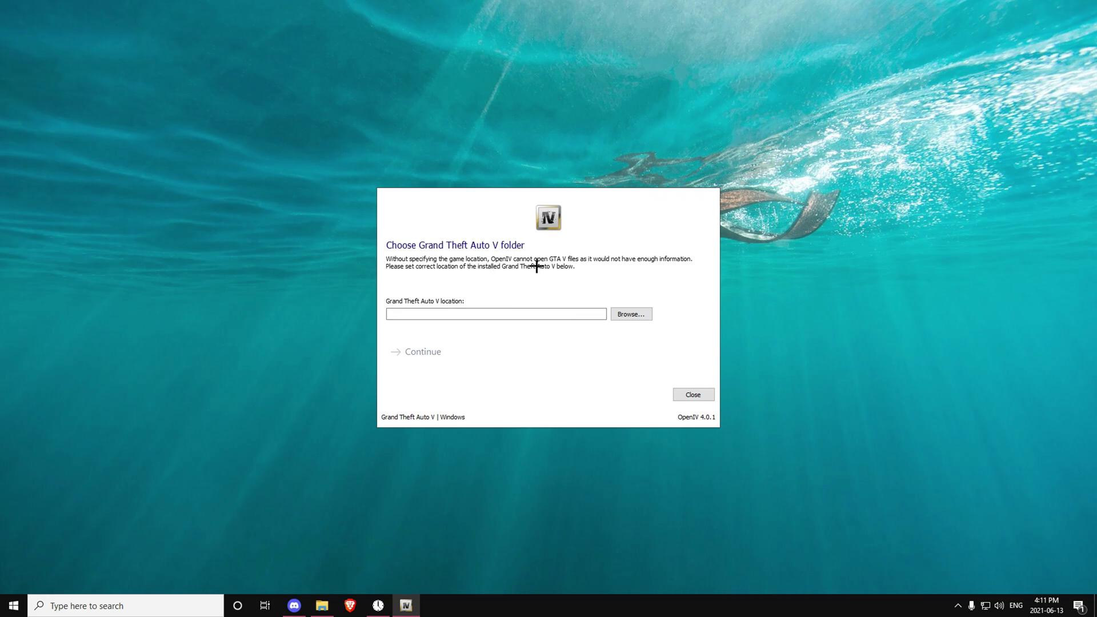
Try the D:\GTAV folder as the Grand Theft Auto V game location
{"action": "left_click", "coordinate": [640, 322]}
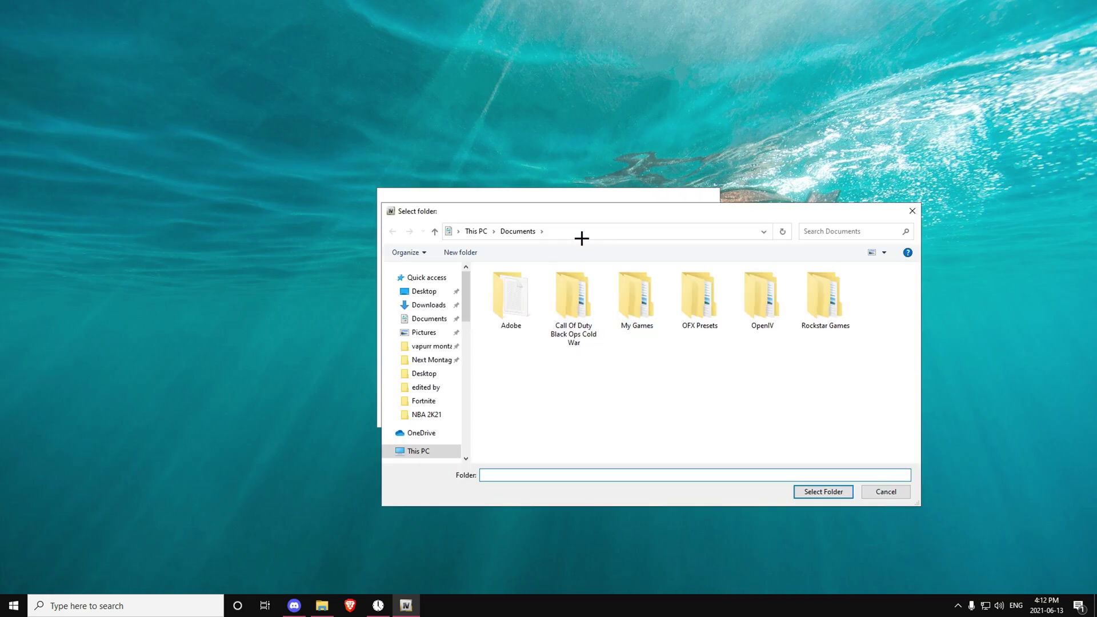
{"action": "scroll", "coordinate": [453, 389], "scroll_direction": "down", "scroll_amount": 8}
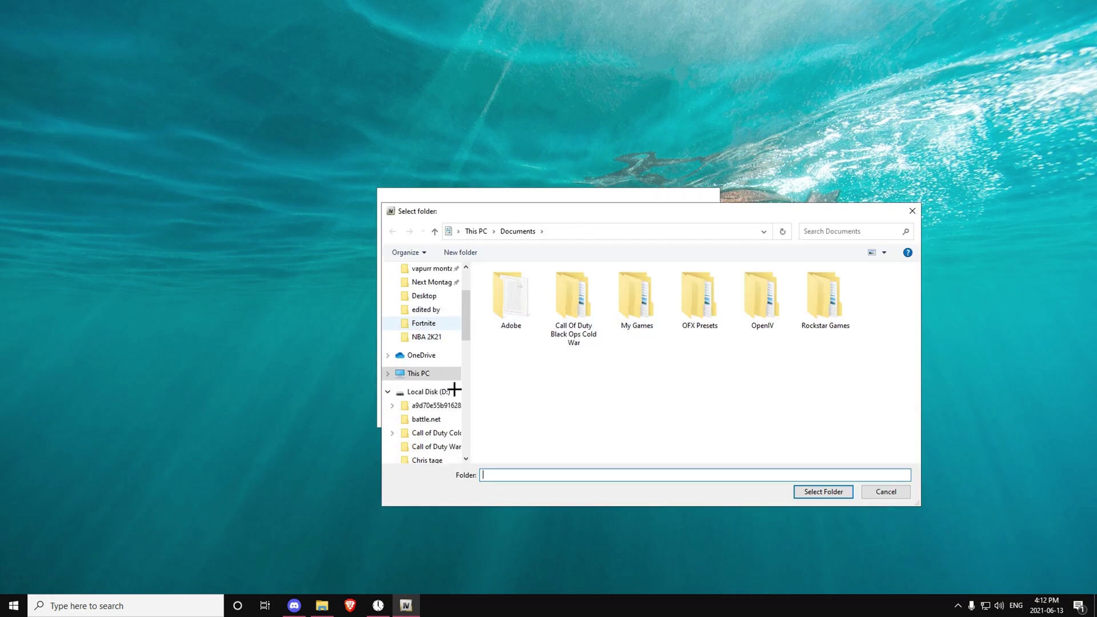
{"action": "scroll", "coordinate": [453, 395], "scroll_direction": "up", "scroll_amount": 4}
{"action": "left_click", "coordinate": [437, 324]}
{"action": "scroll", "coordinate": [524, 394], "scroll_direction": "down", "scroll_amount": 1}
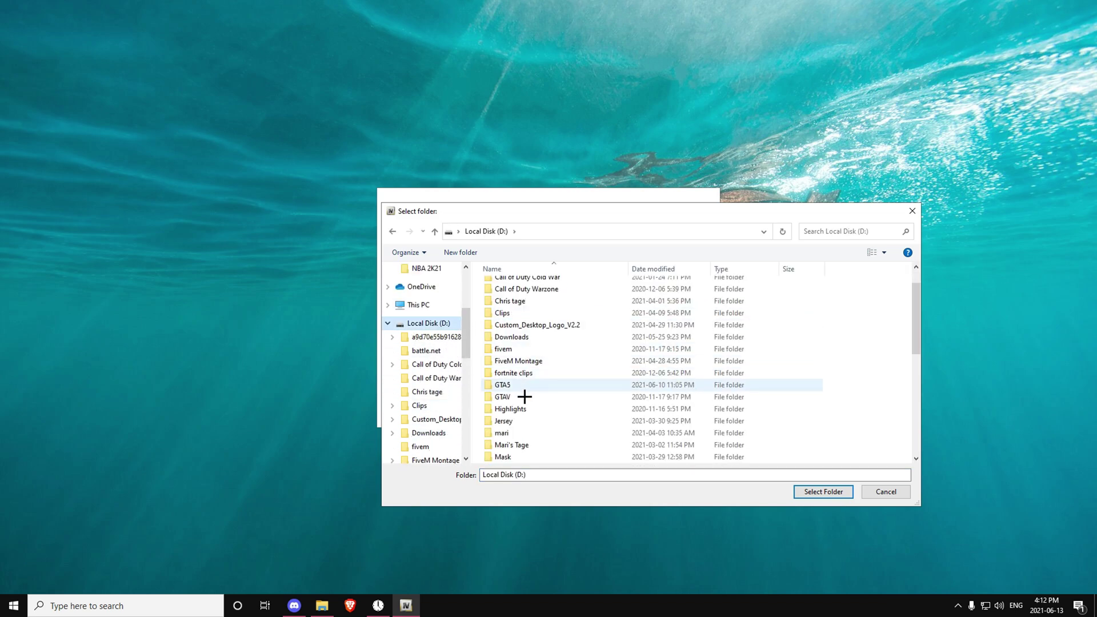
{"action": "double_click", "coordinate": [522, 395]}
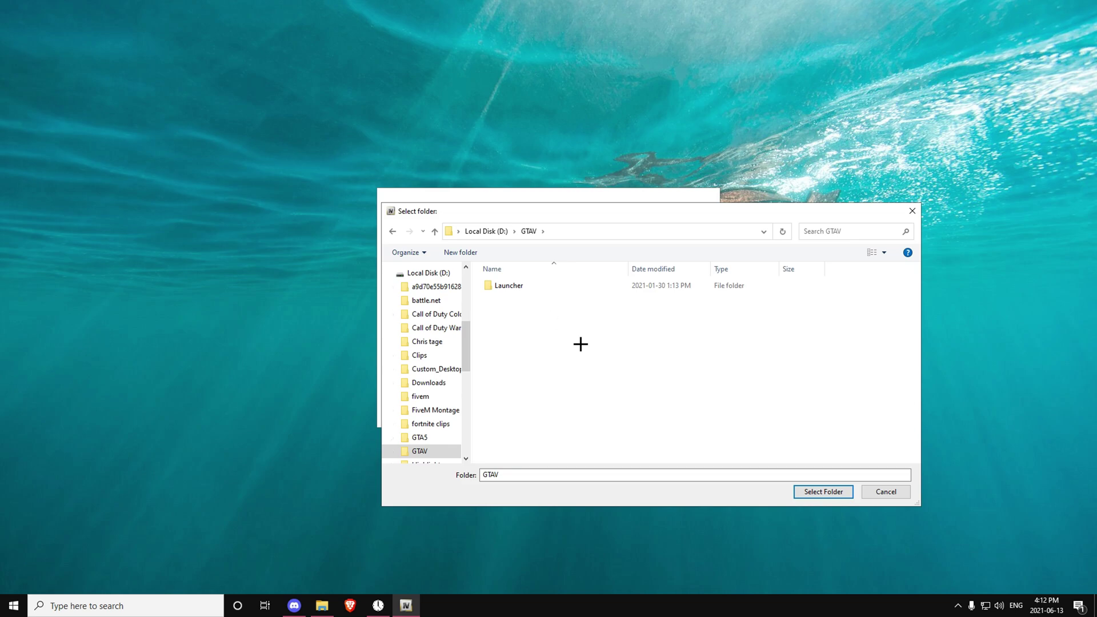
{"action": "left_click", "coordinate": [803, 498]}
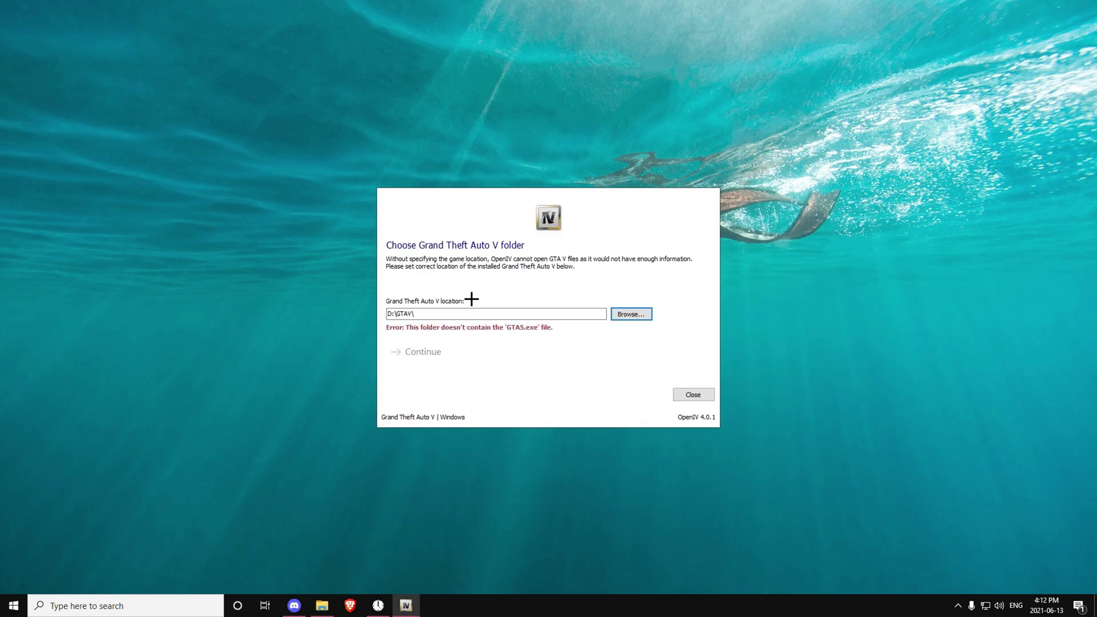
Try the D:\GTA5 folder as the game location instead
{"action": "left_click", "coordinate": [629, 318]}
{"action": "left_click", "coordinate": [522, 231]}
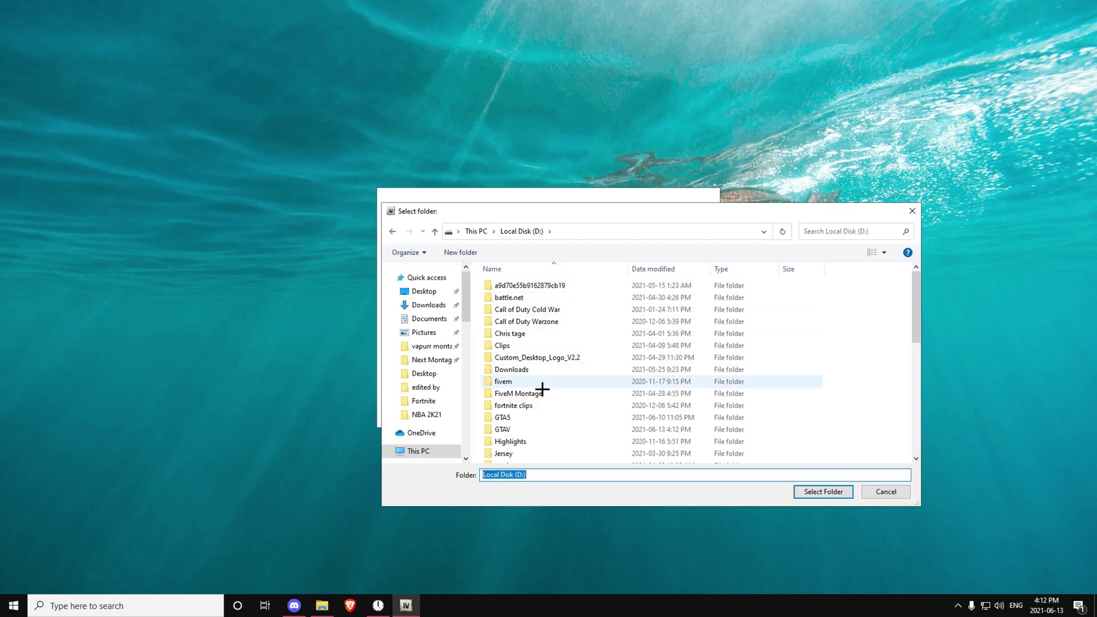
{"action": "double_click", "coordinate": [517, 418]}
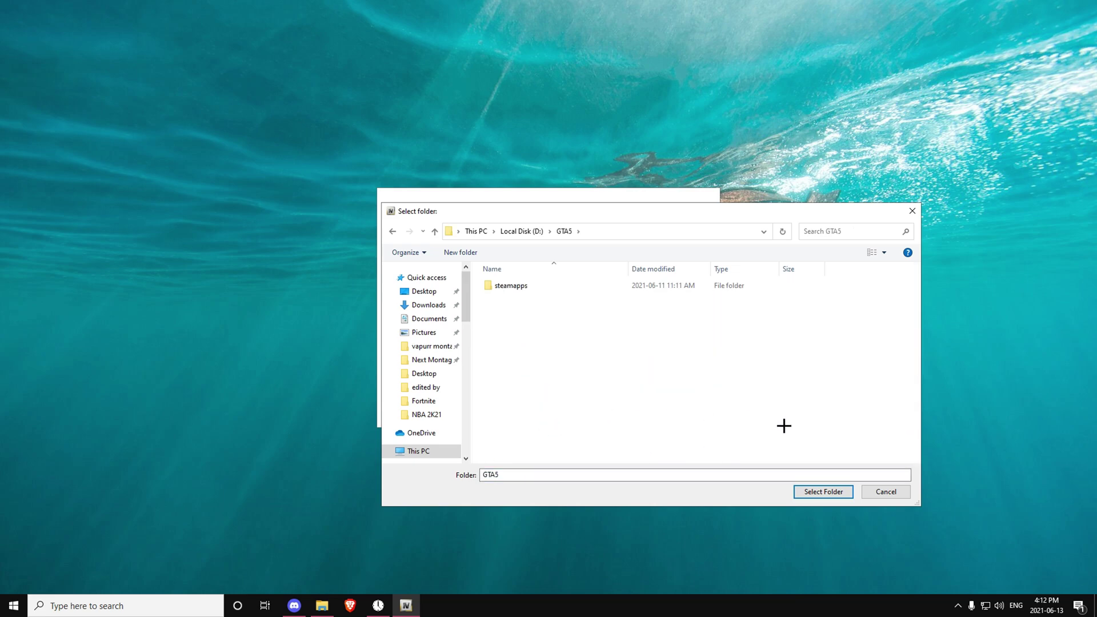
{"action": "left_click", "coordinate": [811, 494]}
Set the game location to D:\GTA5\steamapps\common\Grand Theft Auto V
{"action": "left_click", "coordinate": [624, 318]}
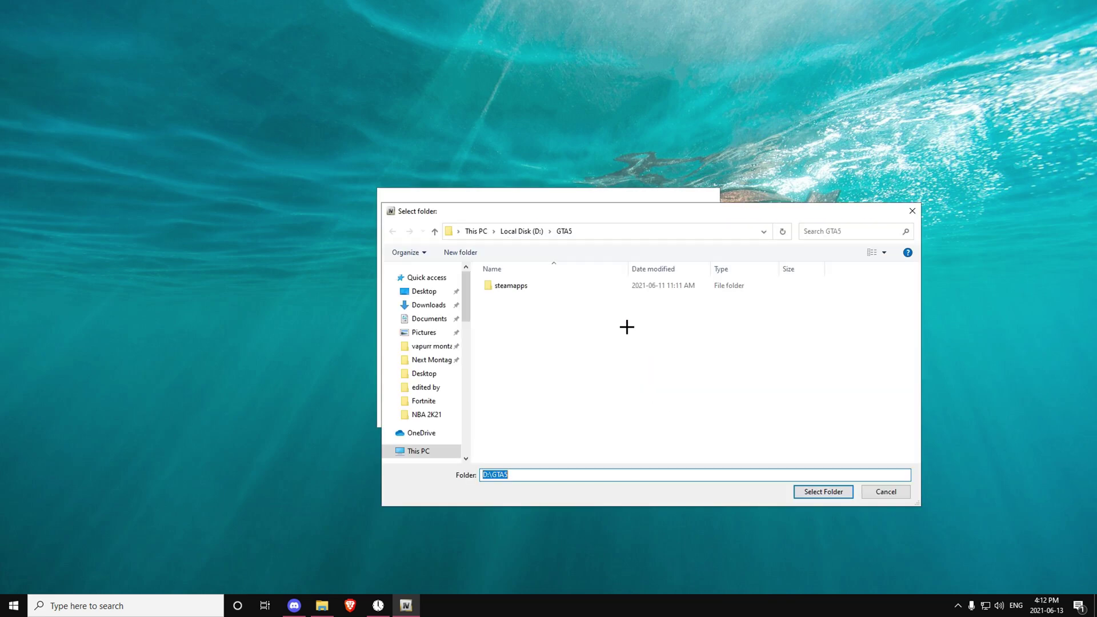
{"action": "left_click", "coordinate": [521, 292]}
{"action": "double_click", "coordinate": [521, 293]}
{"action": "double_click", "coordinate": [521, 292]}
{"action": "left_click", "coordinate": [521, 293]}
{"action": "left_click", "coordinate": [812, 491]}
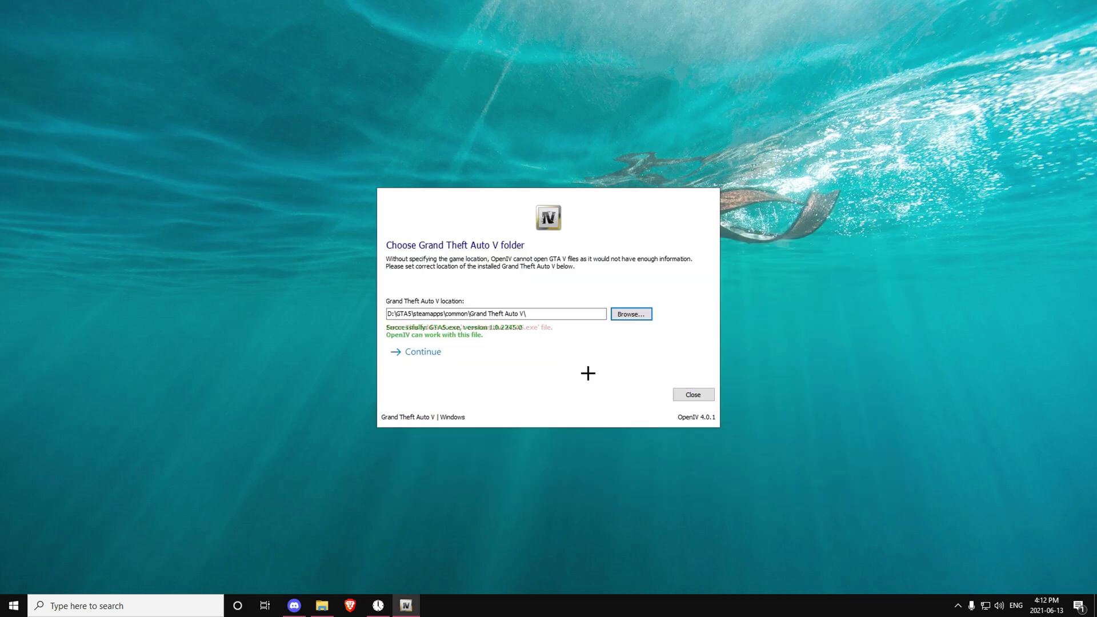
Finish the setup wizard and switch OpenIV into Edit mode
{"action": "left_click", "coordinate": [497, 355]}
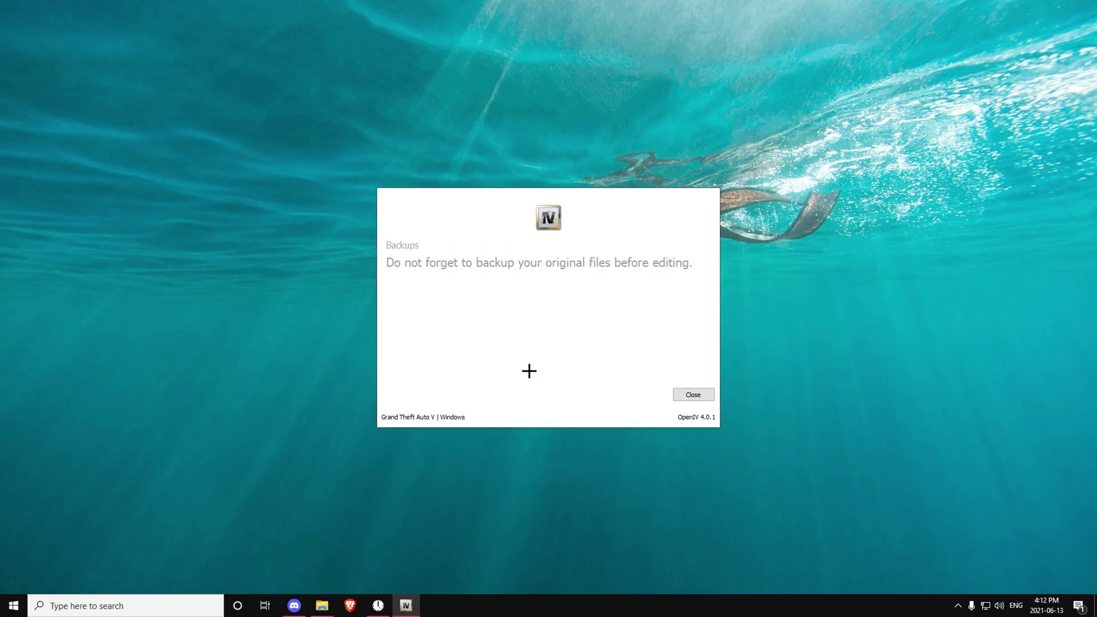
{"action": "left_click", "coordinate": [478, 351]}
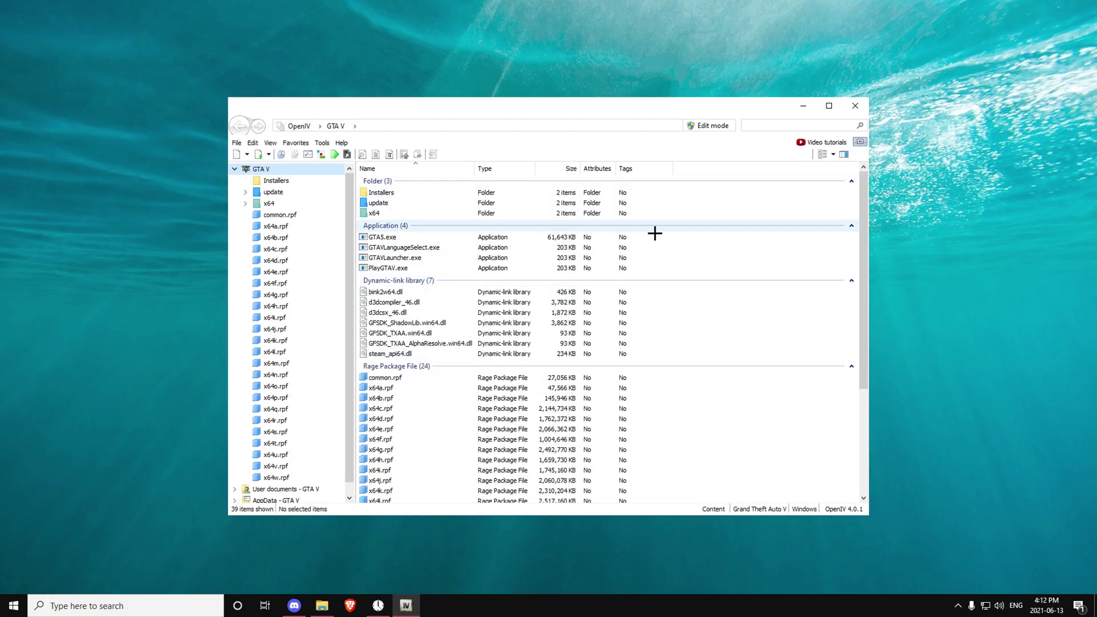
{"action": "left_click", "coordinate": [706, 128]}
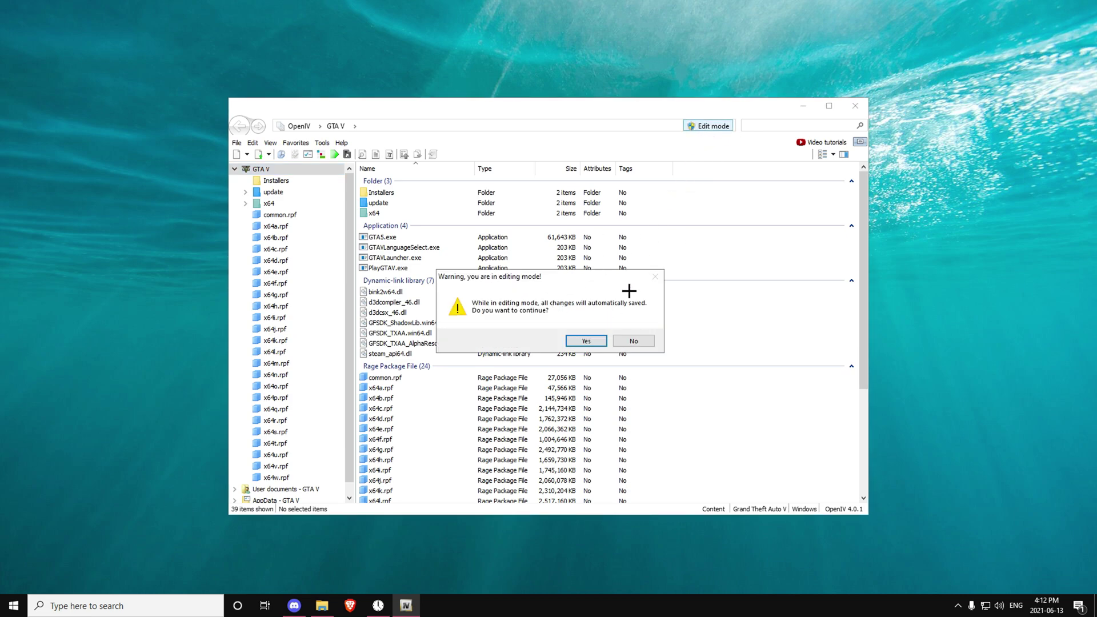
{"action": "left_click", "coordinate": [590, 341]}
Install the OpenIV.ASI plugin through ASI Manager, creating the mods folder
{"action": "left_click", "coordinate": [405, 212]}
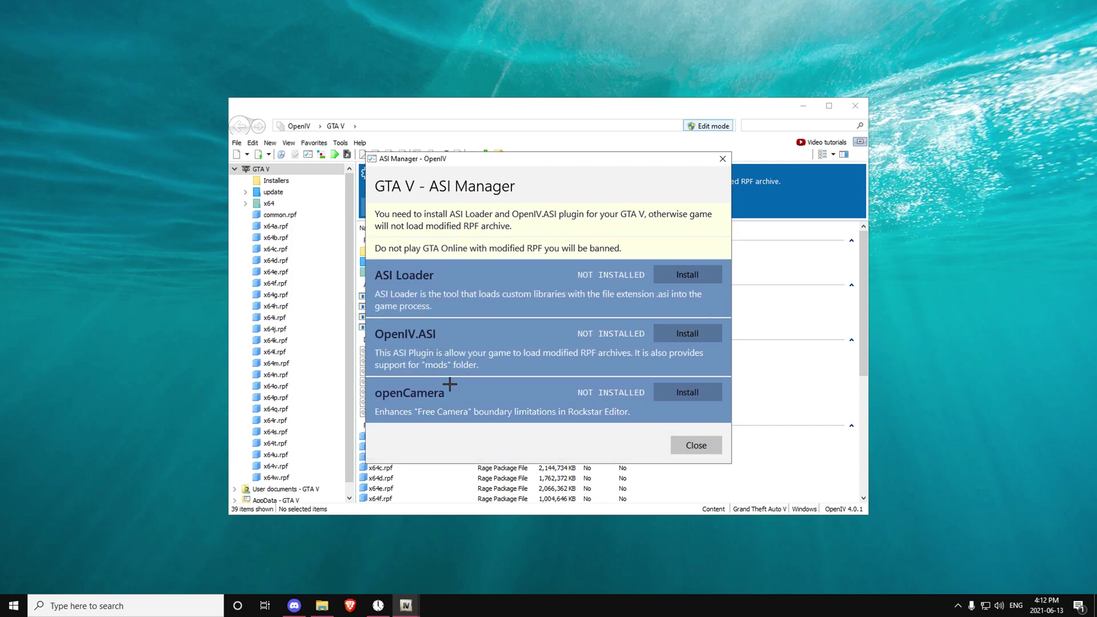
{"action": "left_click", "coordinate": [679, 343]}
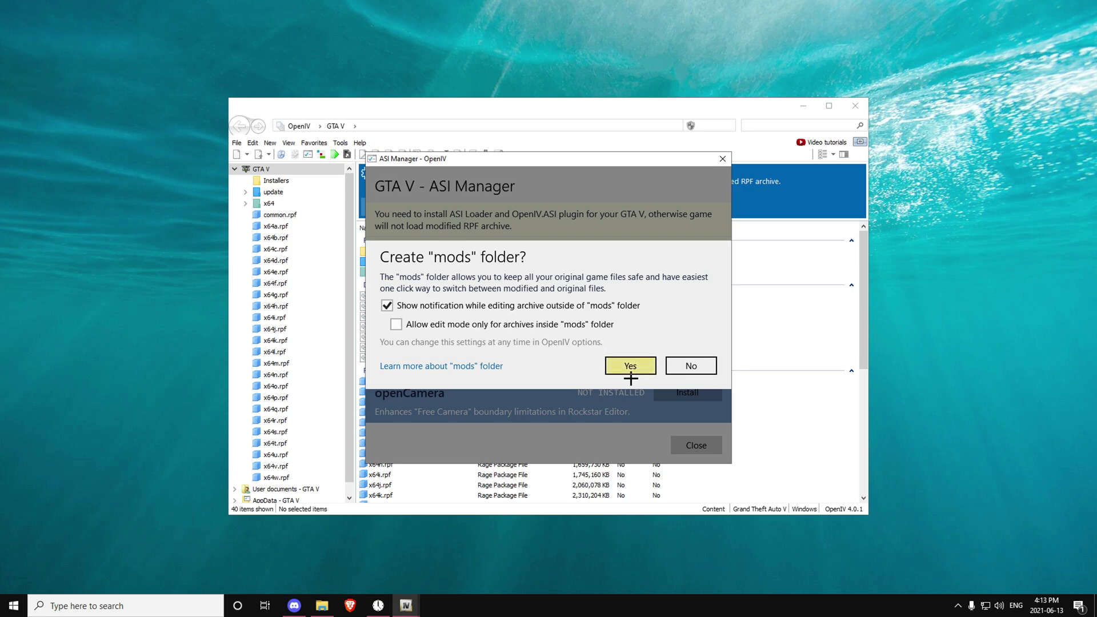
{"action": "left_click", "coordinate": [630, 366]}
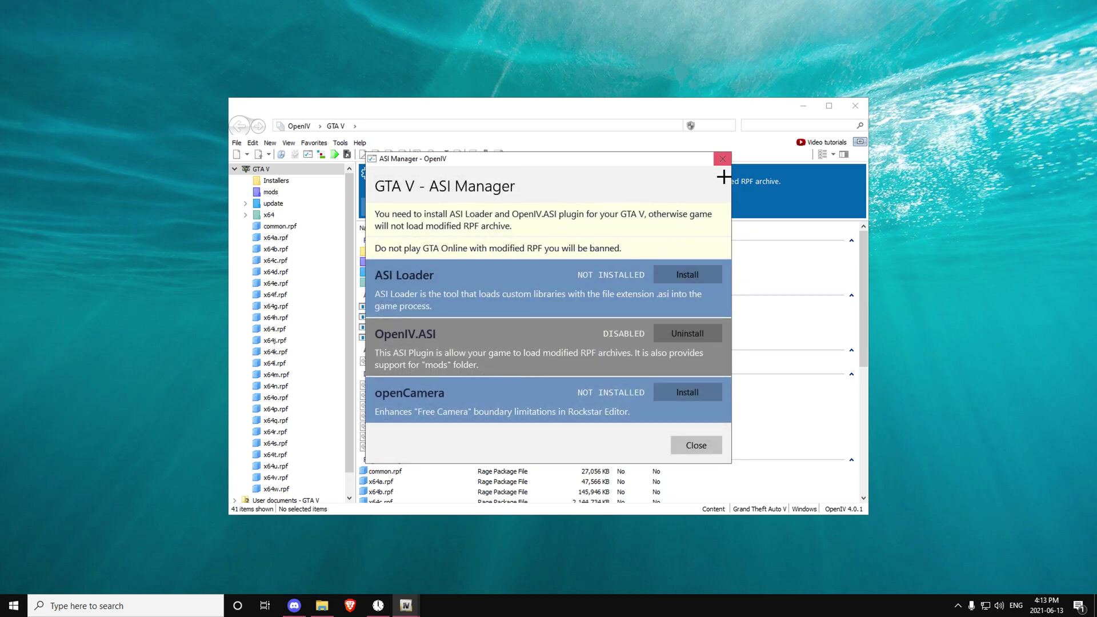
{"action": "left_click", "coordinate": [722, 159]}
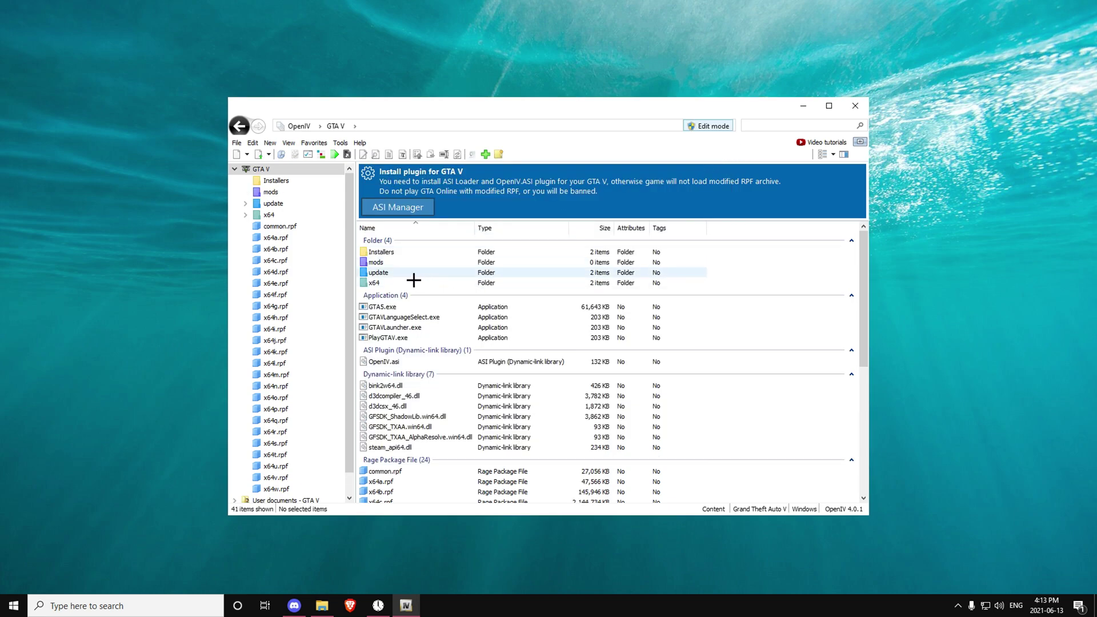
Open mods, create a desktop folder named Mask and copy it into mods
{"action": "left_click", "coordinate": [389, 265]}
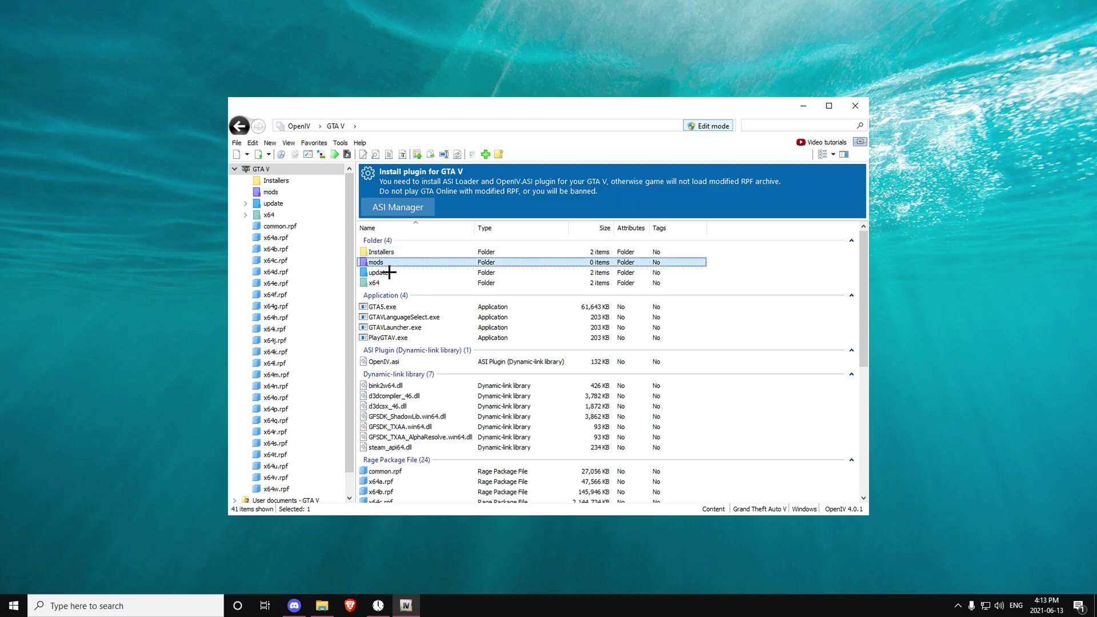
{"action": "key", "text": "Return"}
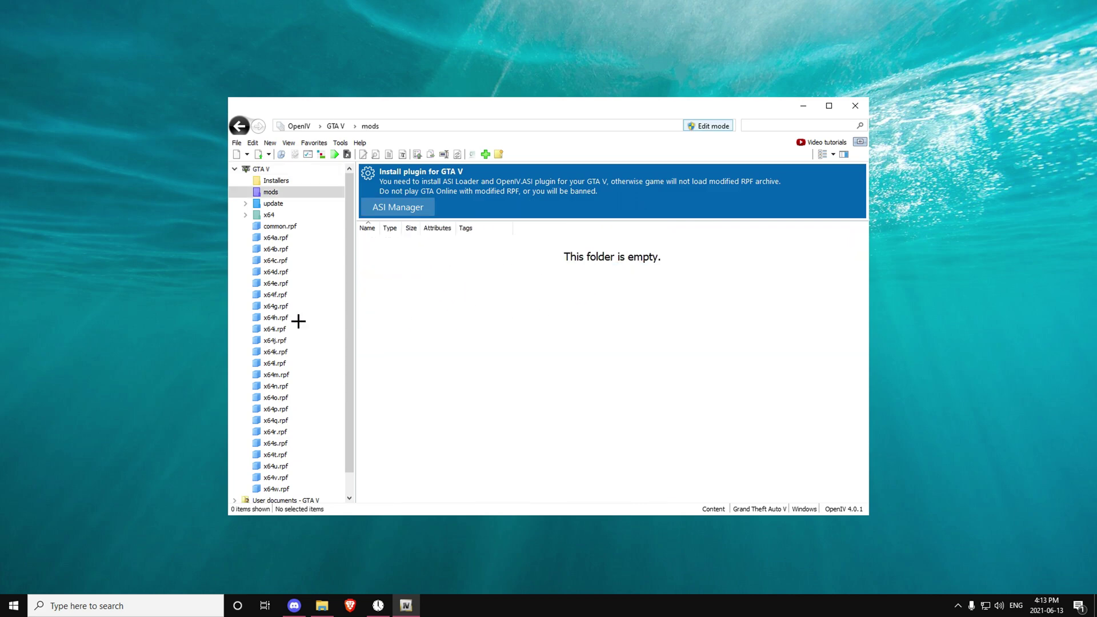
{"action": "right_click", "coordinate": [107, 282]}
{"action": "mouse_move", "coordinate": [110, 384]}
{"action": "left_click", "coordinate": [152, 389]}
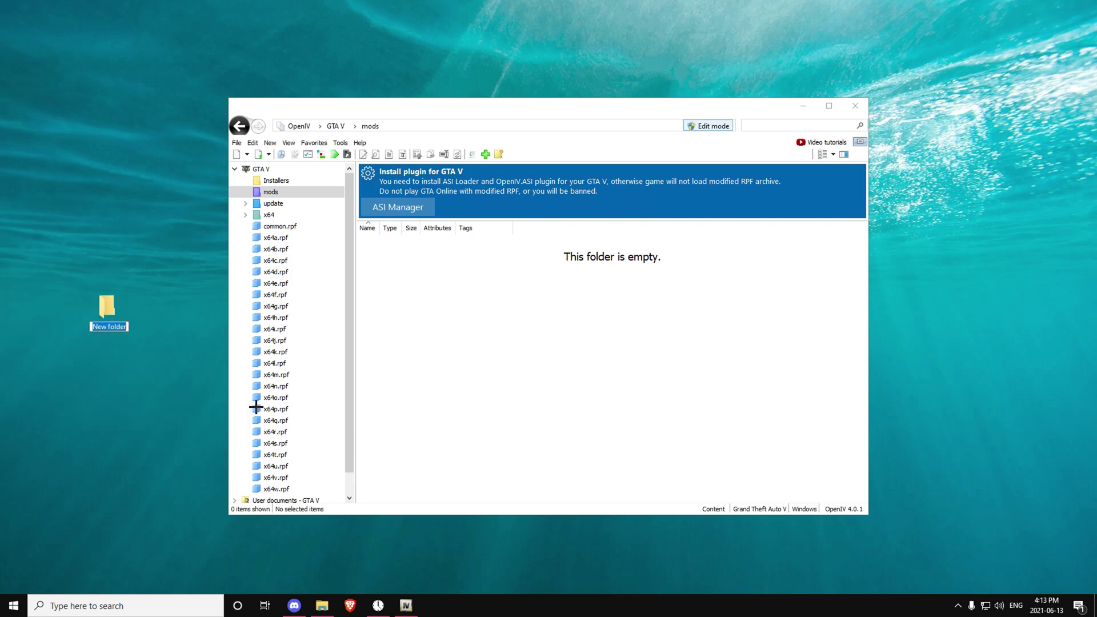
{"action": "type", "text": "Mask"}
{"action": "key", "text": "Return"}
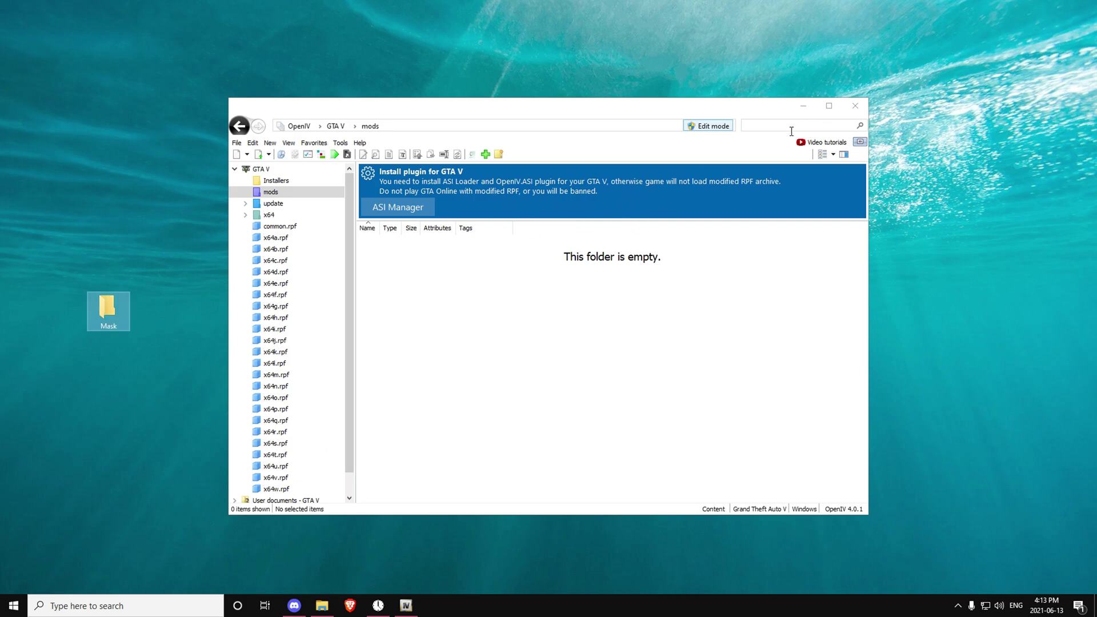
{"action": "left_click_drag", "start_coordinate": [106, 312], "coordinate": [426, 264]}
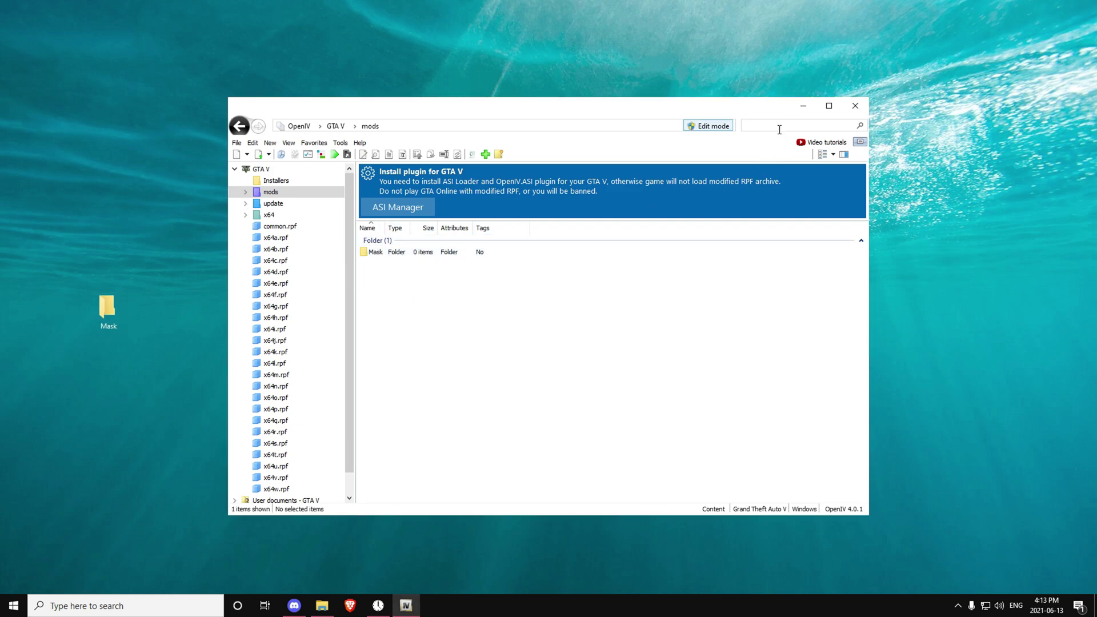
{"action": "left_click", "coordinate": [779, 129]}
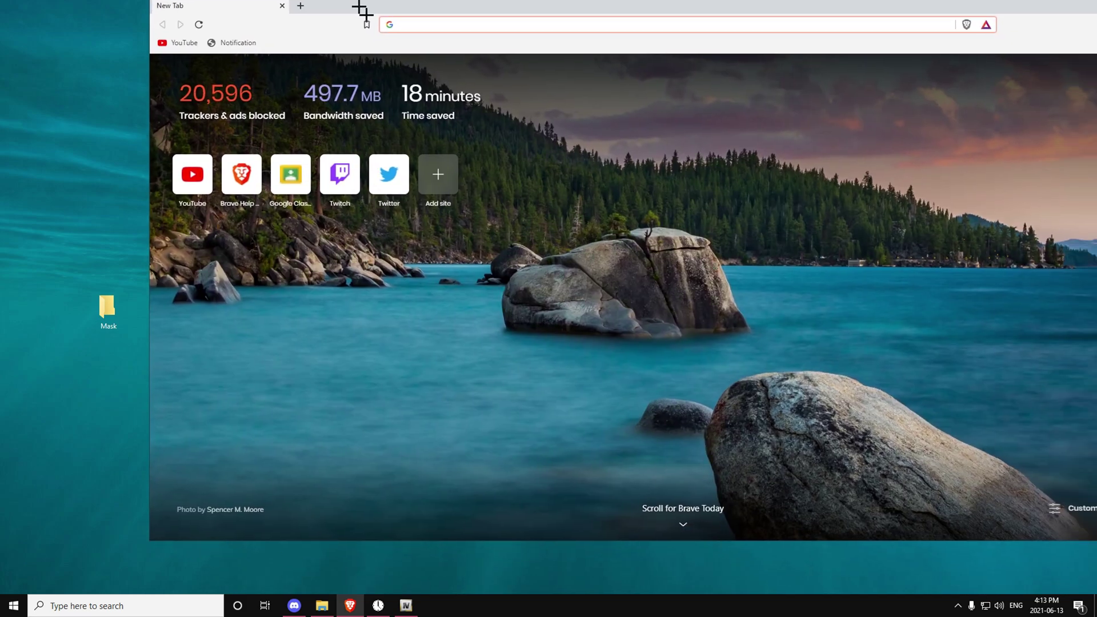
Load tobii.space in Brave's address bar
{"action": "type", "text": "tob"}
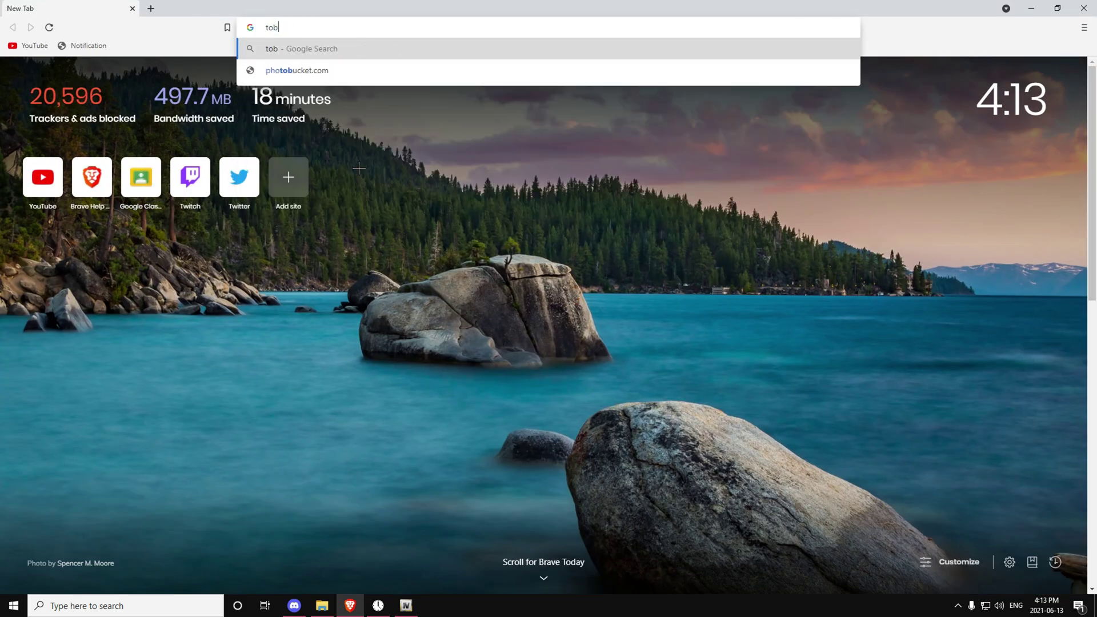
{"action": "type", "text": "ii.space"}
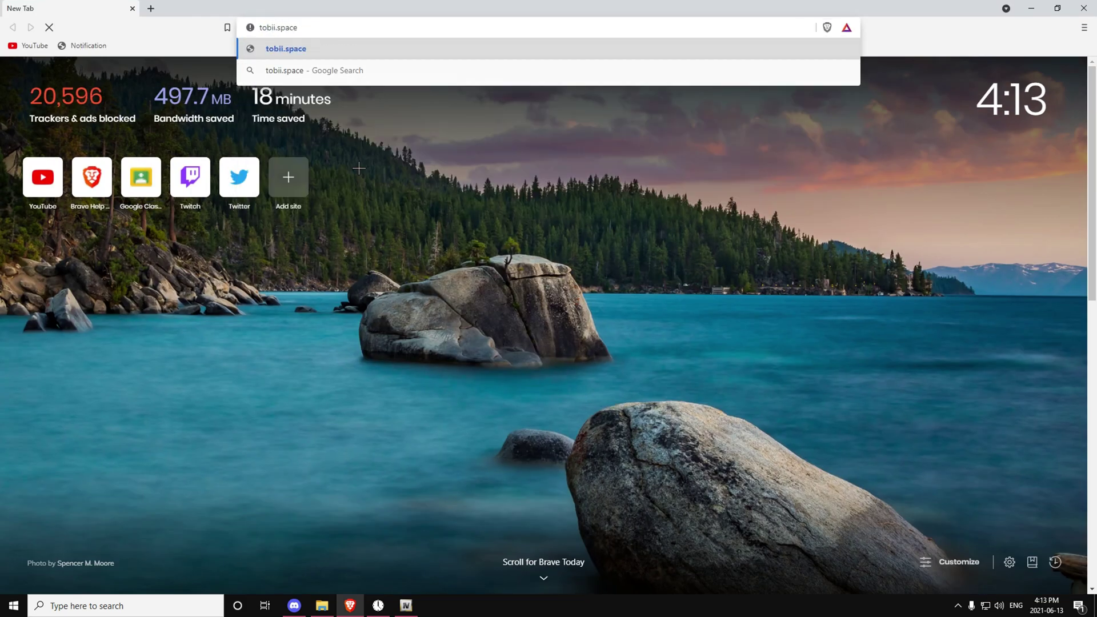
{"action": "key", "text": "Return"}
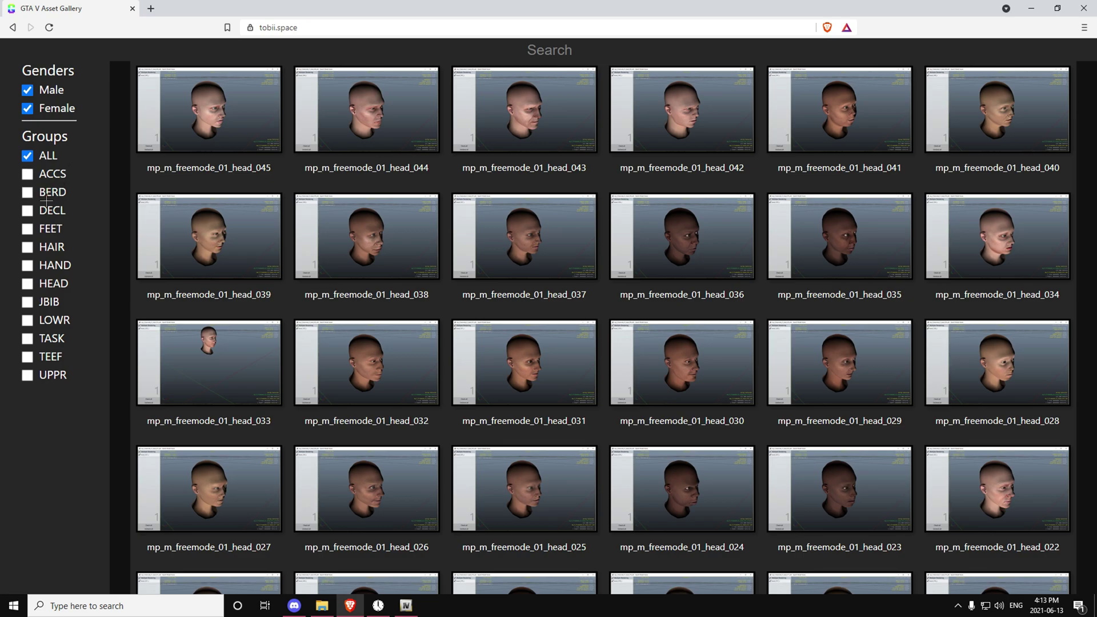
Filter the gallery to BERD and preview the berd_004 hockey mask
{"action": "left_click", "coordinate": [28, 193]}
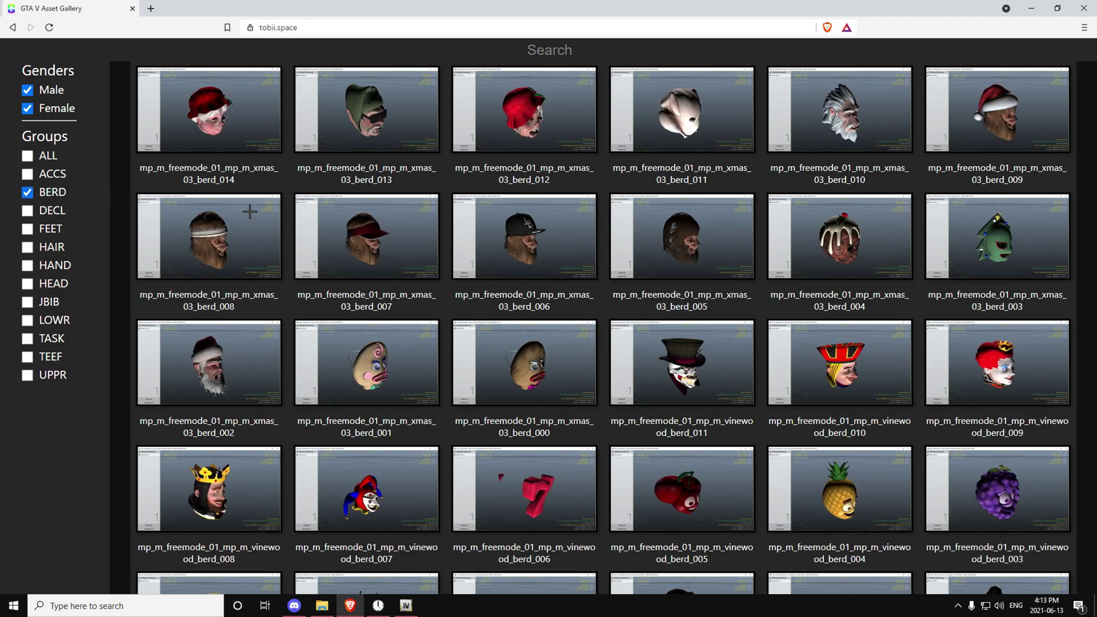
{"action": "scroll", "coordinate": [873, 211], "scroll_direction": "down", "scroll_amount": 20}
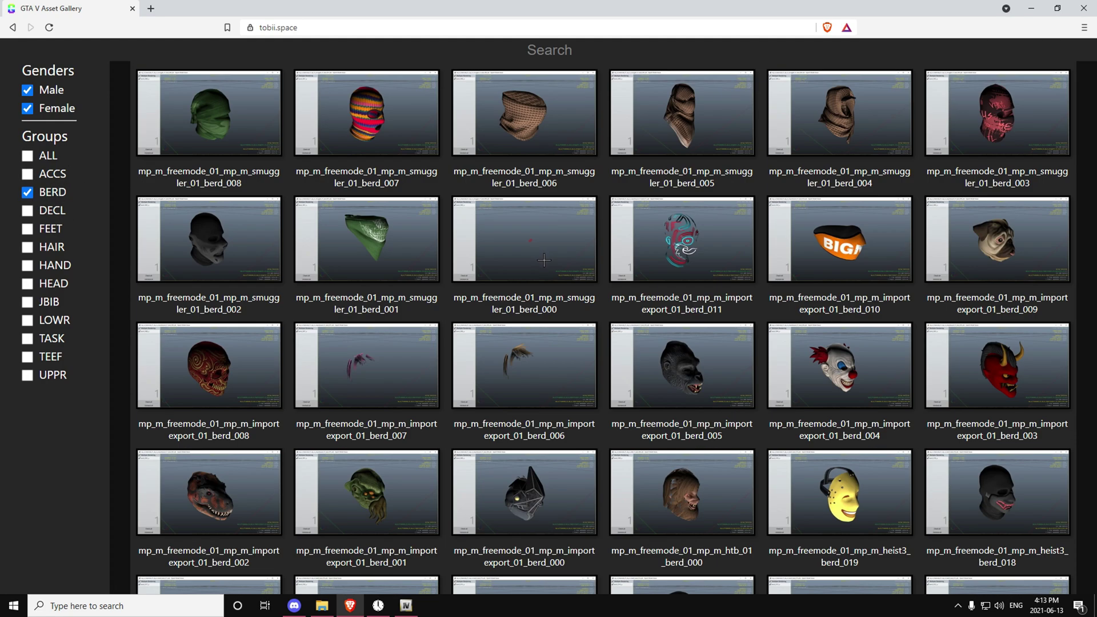
{"action": "scroll", "coordinate": [535, 306], "scroll_direction": "down", "scroll_amount": 20}
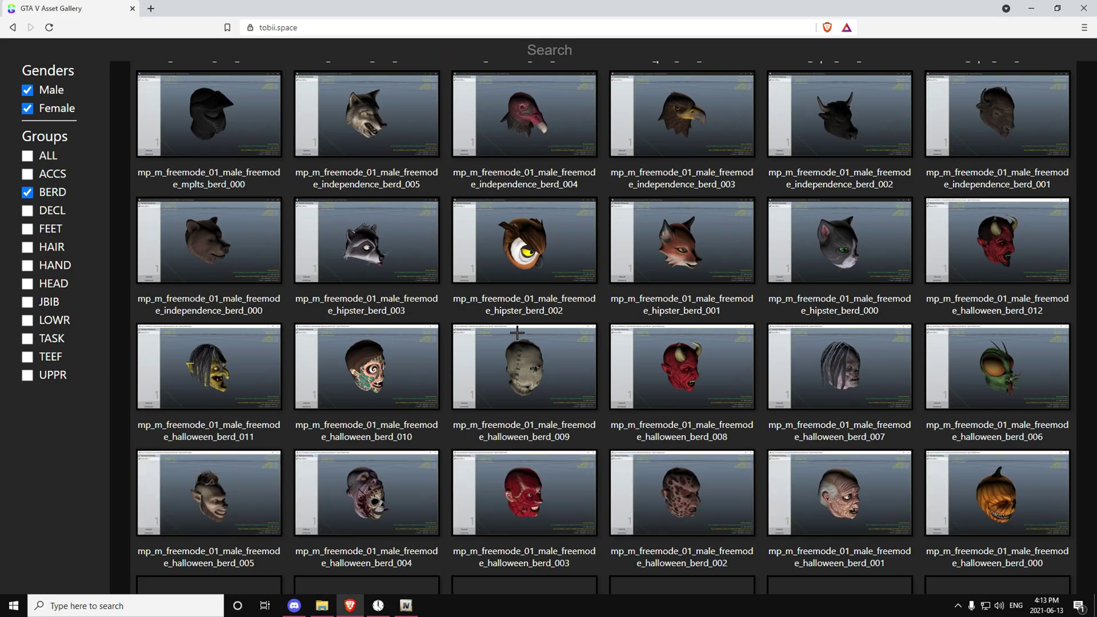
{"action": "scroll", "coordinate": [517, 381], "scroll_direction": "down", "scroll_amount": 20}
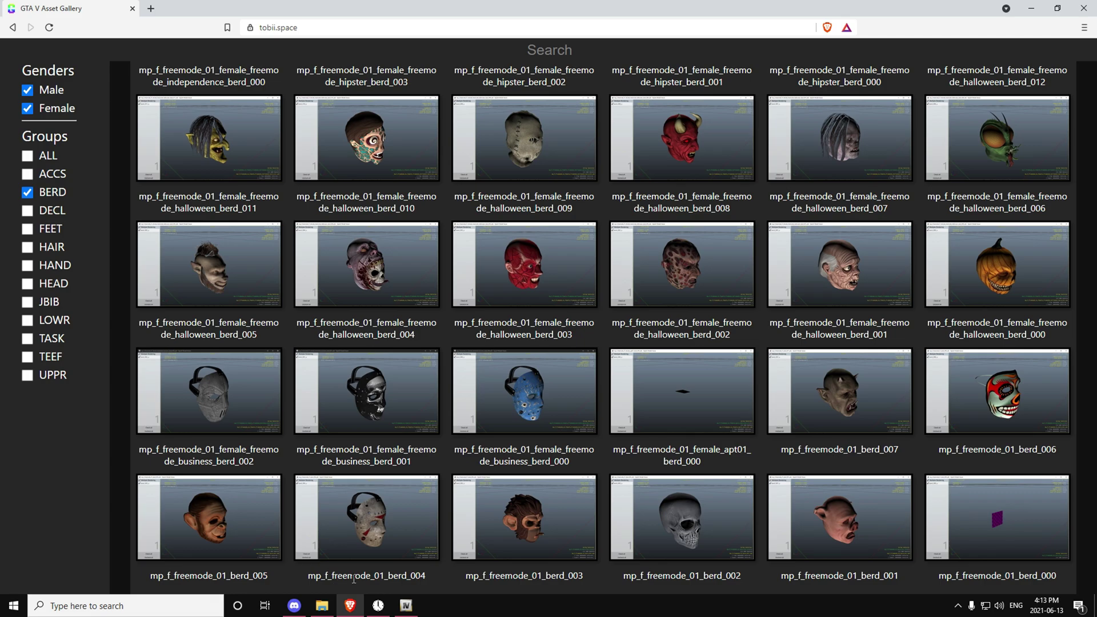
{"action": "left_click", "coordinate": [362, 518]}
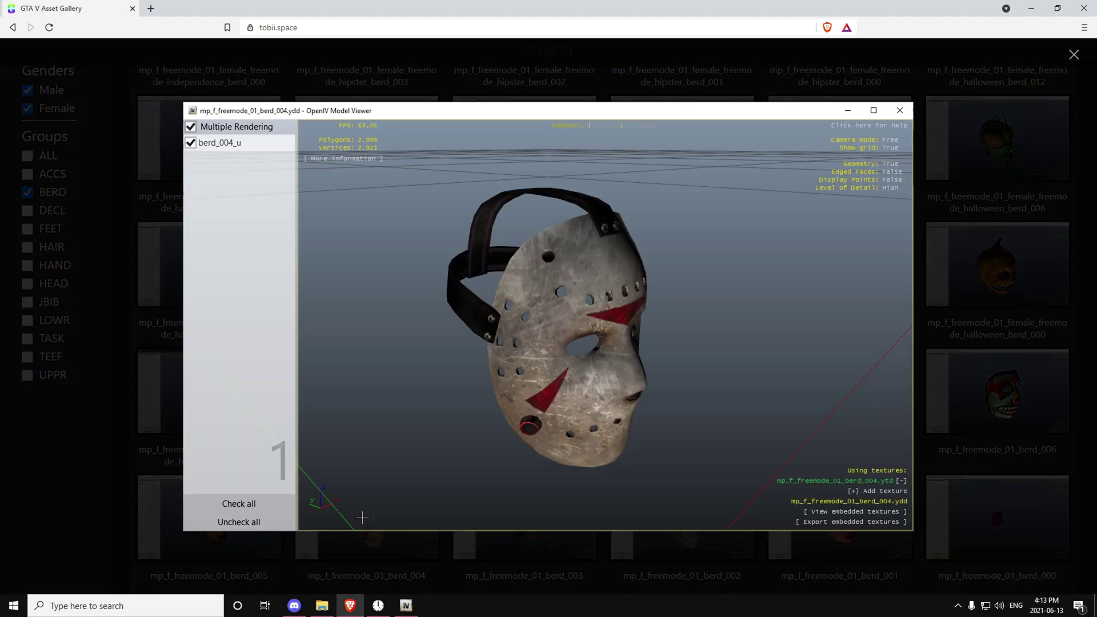
{"action": "left_click", "coordinate": [1011, 275]}
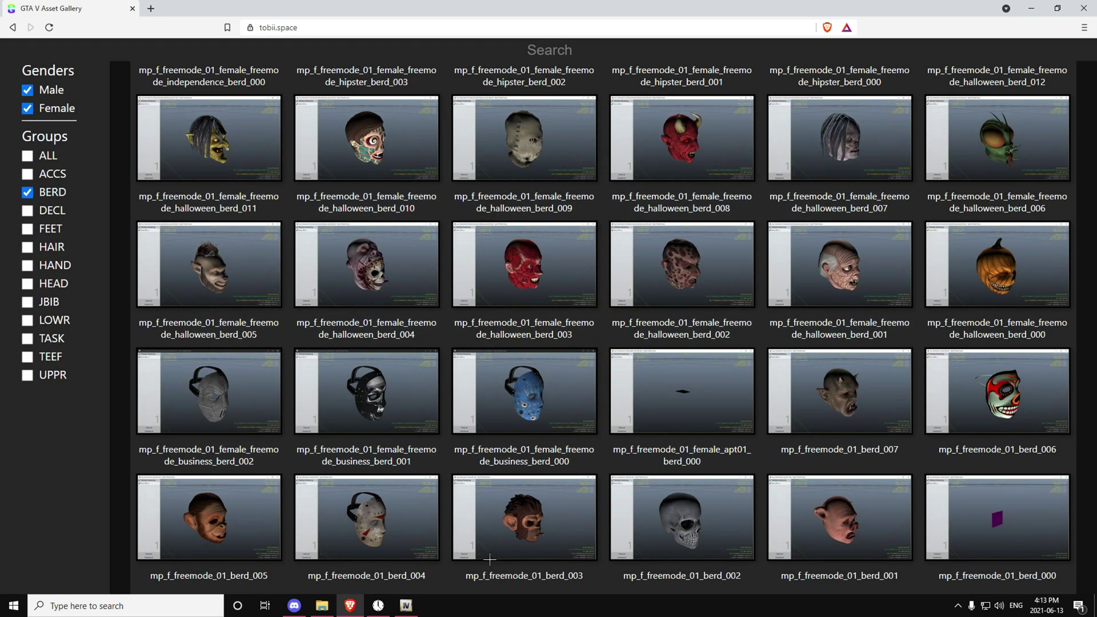
Copy 'mp_f_freemode_01' from the mask's caption and return to OpenIV
{"action": "left_click_drag", "start_coordinate": [314, 581], "coordinate": [384, 578]}
{"action": "key", "text": "ctrl+c"}
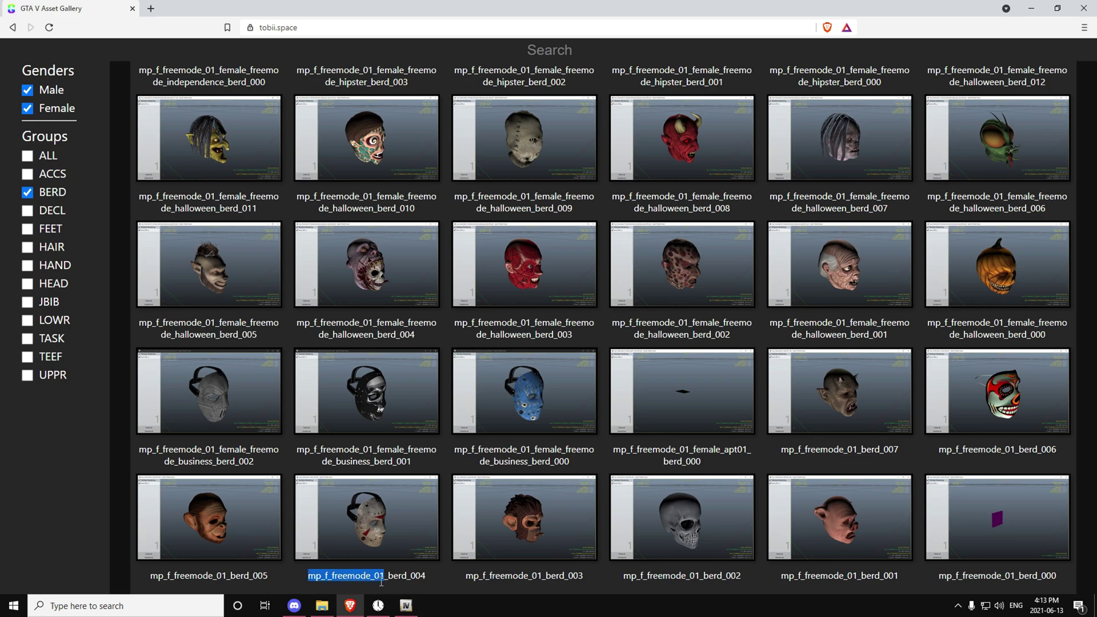
{"action": "right_click", "coordinate": [373, 581]}
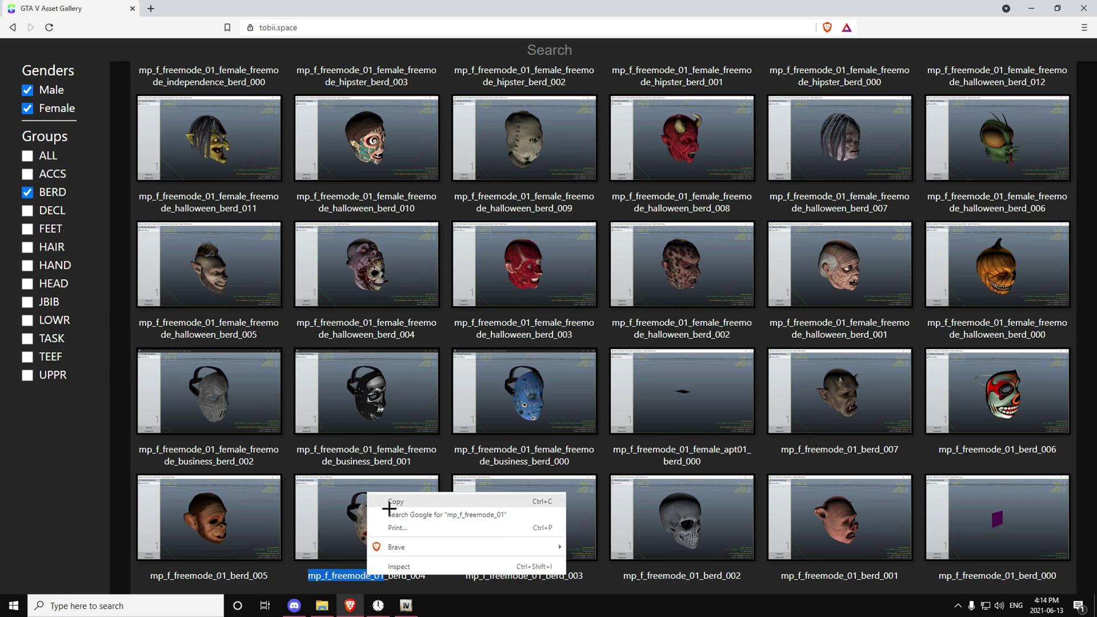
{"action": "left_click", "coordinate": [296, 589]}
{"action": "left_click", "coordinate": [406, 605]}
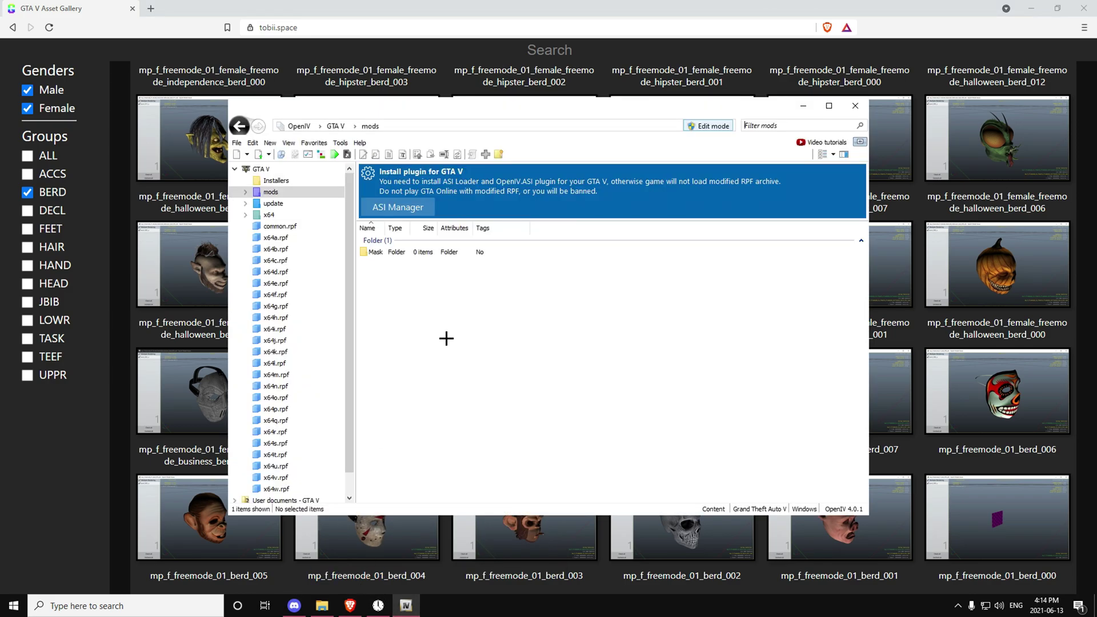
Paste mp_f_freemode_01 into the mods filter, clear it, and start a global archive search
{"action": "left_click", "coordinate": [763, 130]}
{"action": "key", "text": "ctrl+v"}
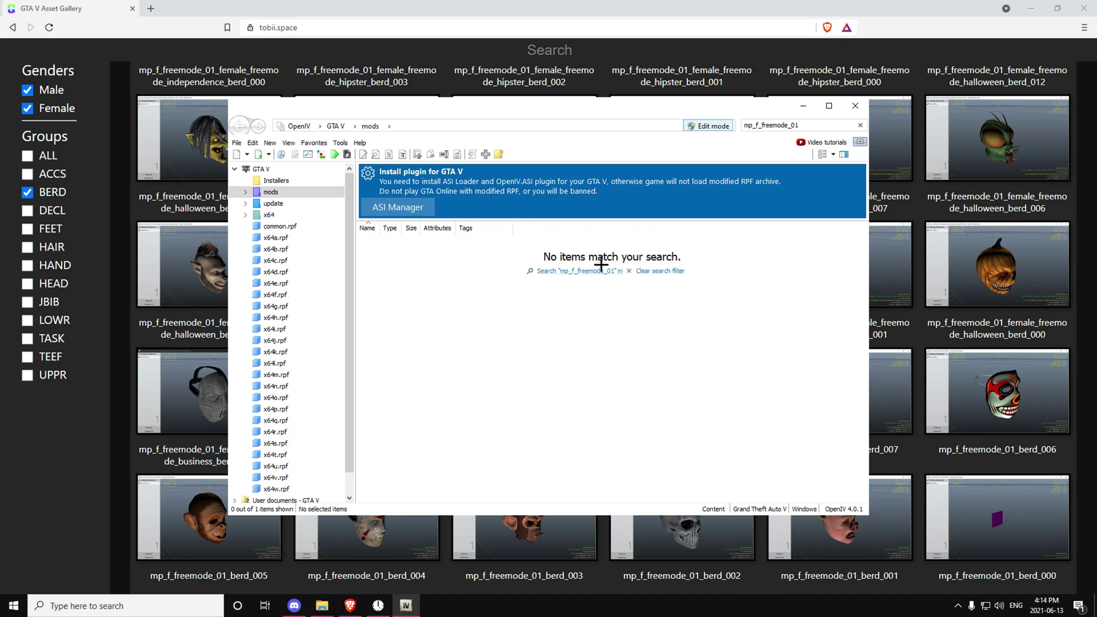
{"action": "key", "text": "ctrl+a"}
{"action": "key", "text": "BackSpace"}
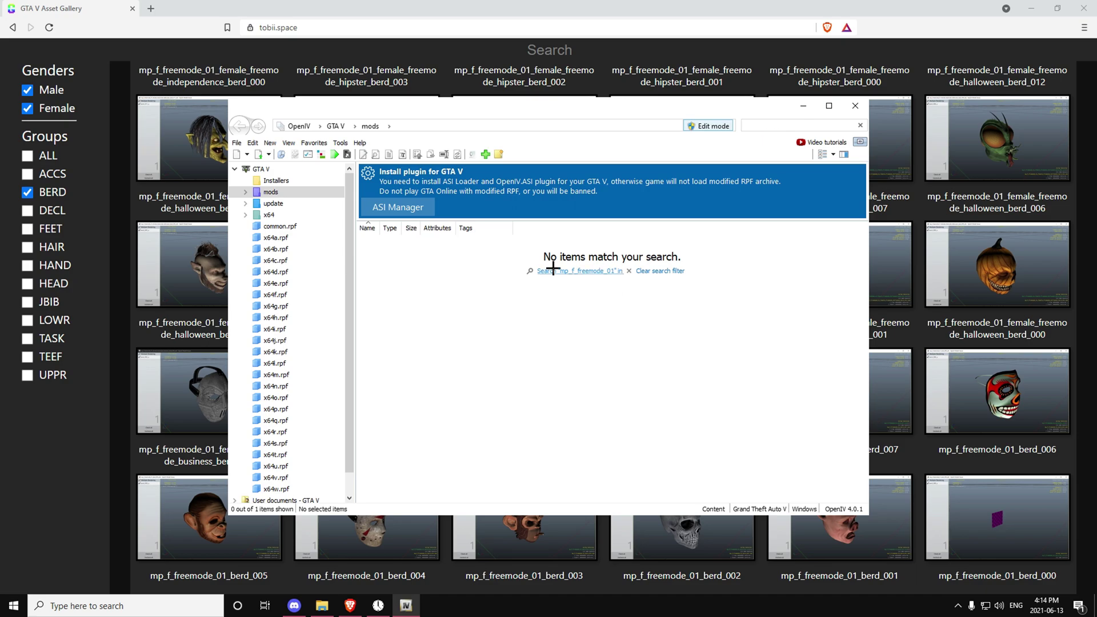
{"action": "left_click", "coordinate": [592, 272]}
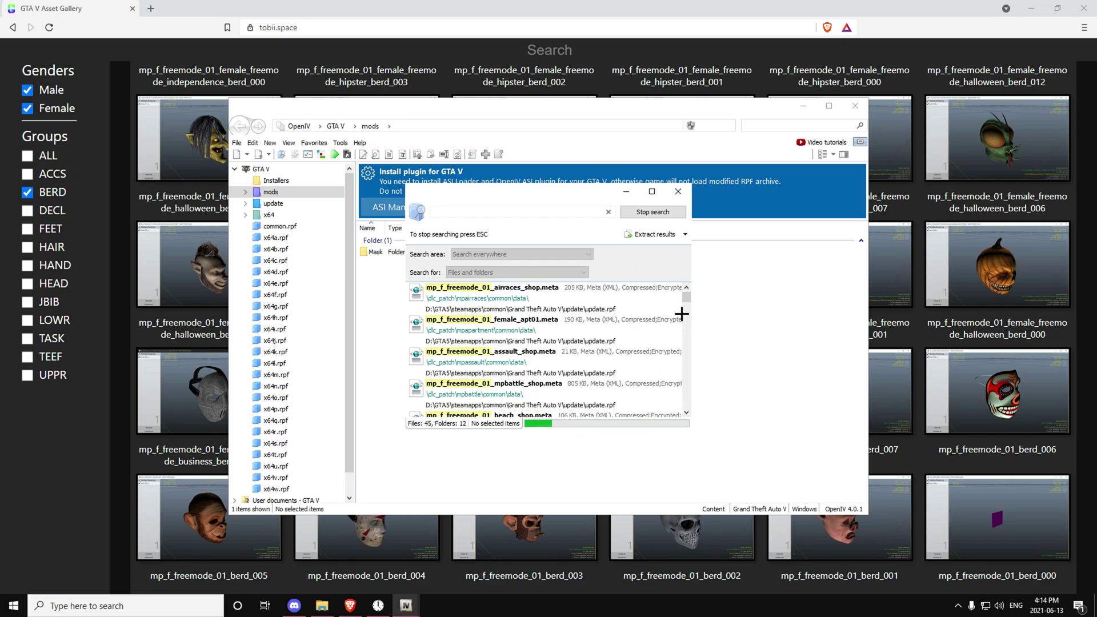
Search everywhere for mp_f_freemode_01 and select its folder in streamedpeds_mp.rpf
{"action": "left_click_drag", "start_coordinate": [683, 302], "coordinate": [683, 371]}
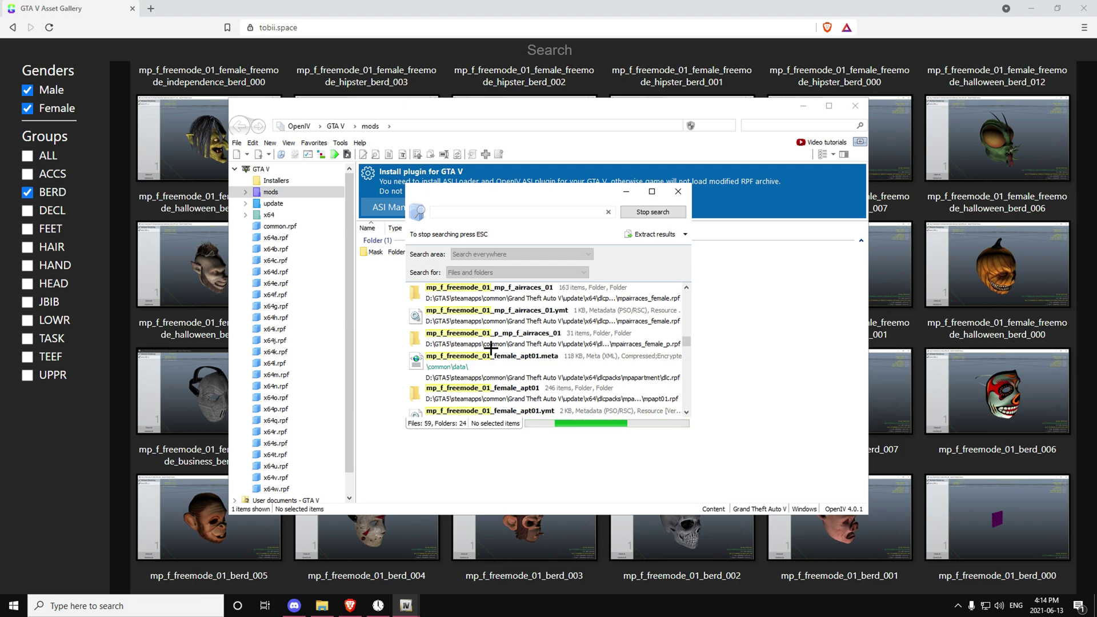
{"action": "left_click_drag", "start_coordinate": [698, 350], "coordinate": [696, 373]}
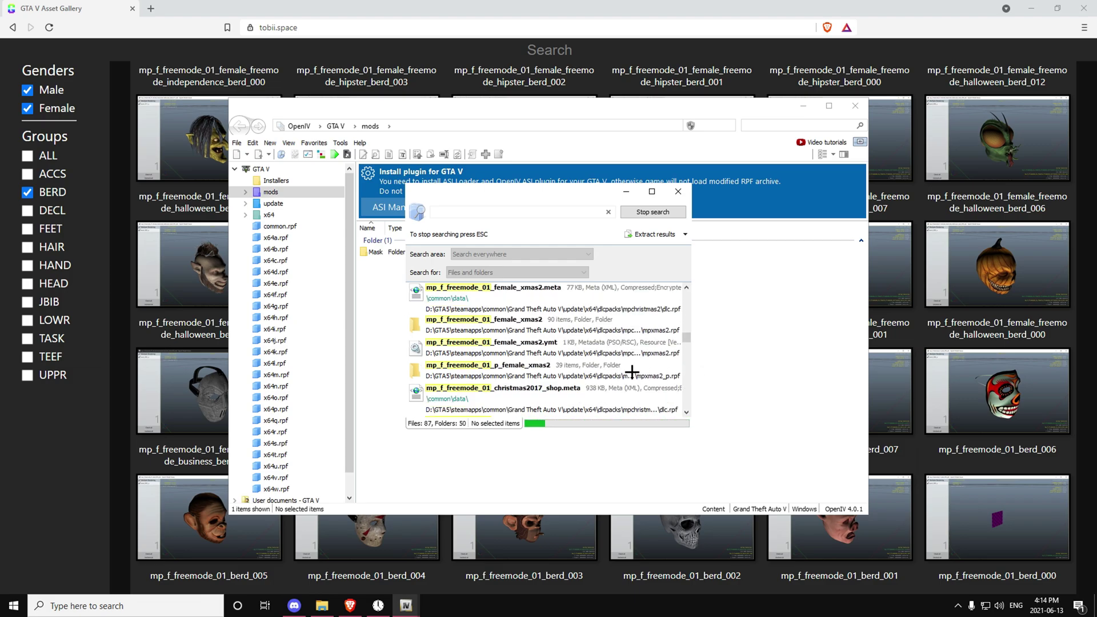
{"action": "scroll", "coordinate": [590, 349], "scroll_direction": "down", "scroll_amount": 2}
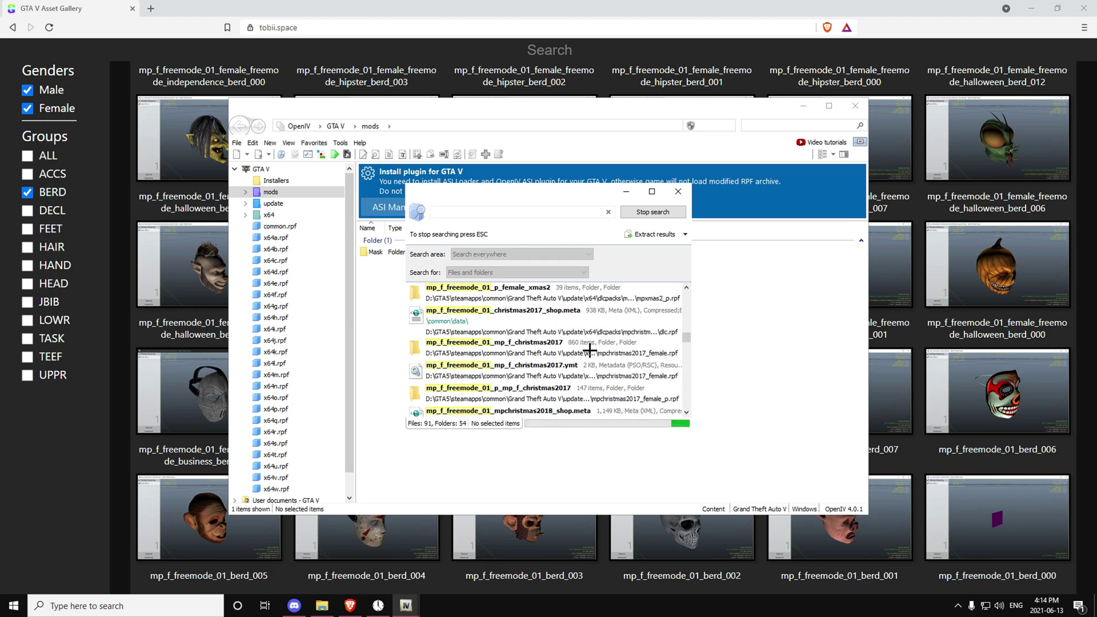
{"action": "scroll", "coordinate": [589, 350], "scroll_direction": "down", "scroll_amount": 5}
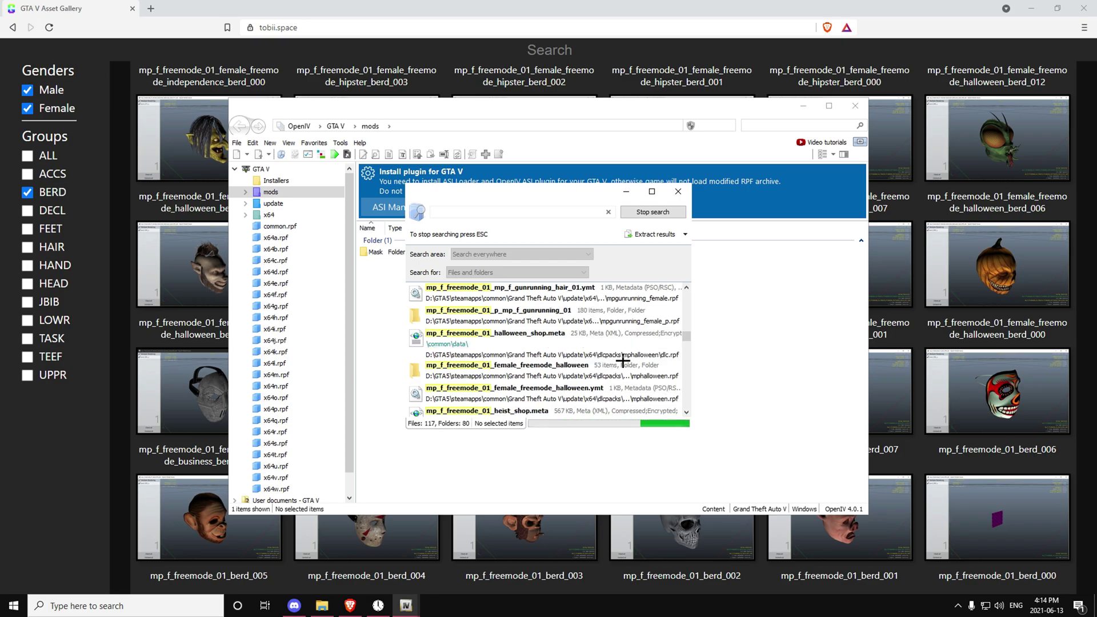
{"action": "scroll", "coordinate": [598, 367], "scroll_direction": "down", "scroll_amount": 5}
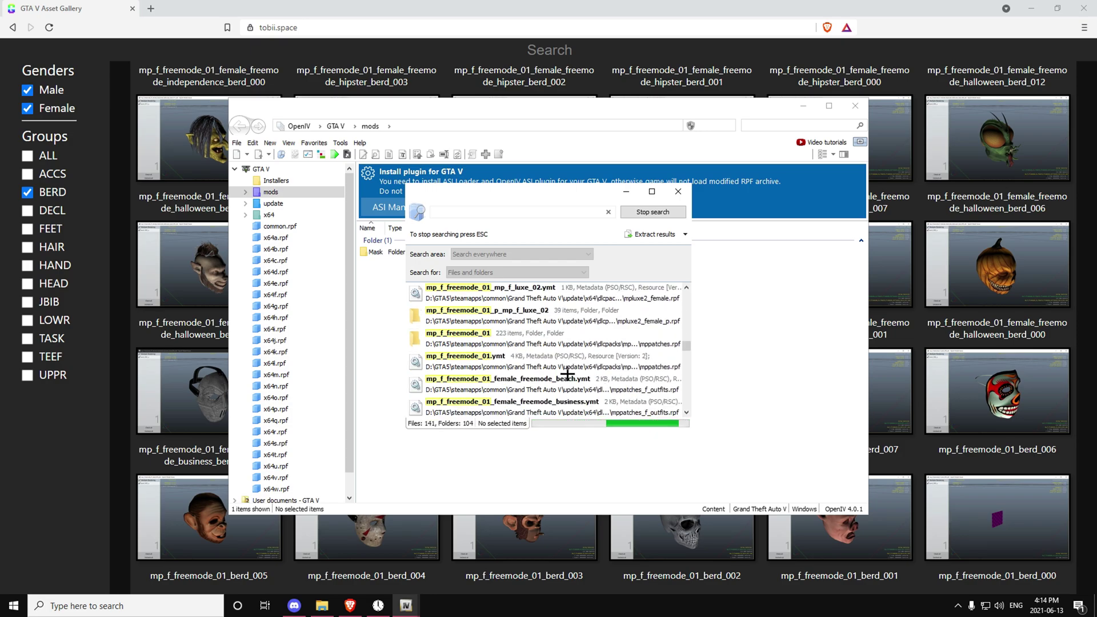
{"action": "scroll", "coordinate": [527, 356], "scroll_direction": "down", "scroll_amount": 3}
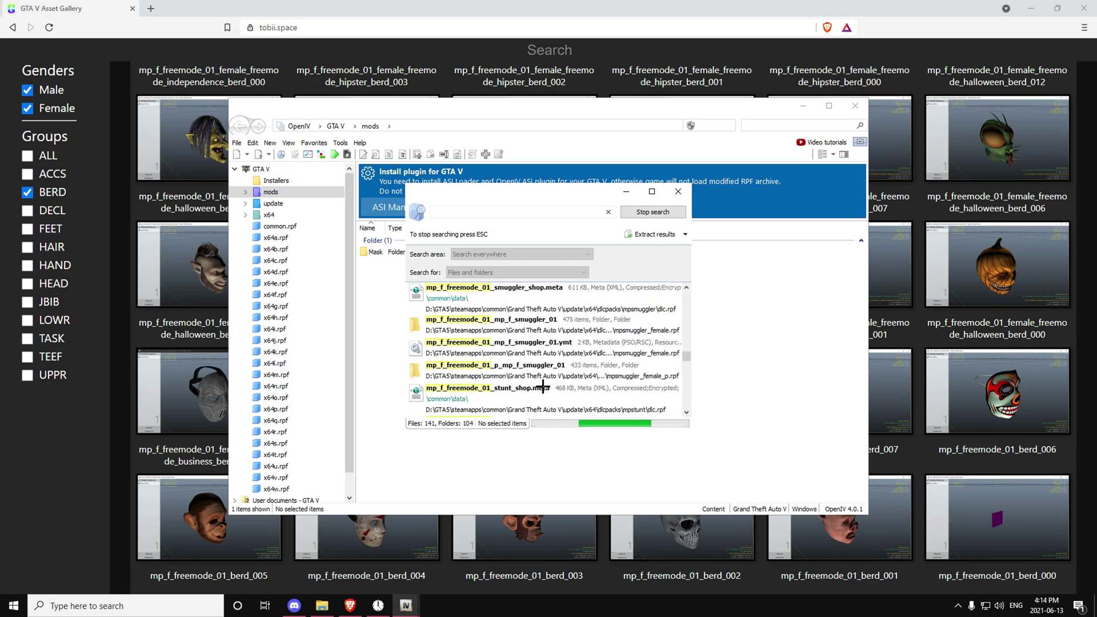
{"action": "scroll", "coordinate": [539, 383], "scroll_direction": "down", "scroll_amount": 10}
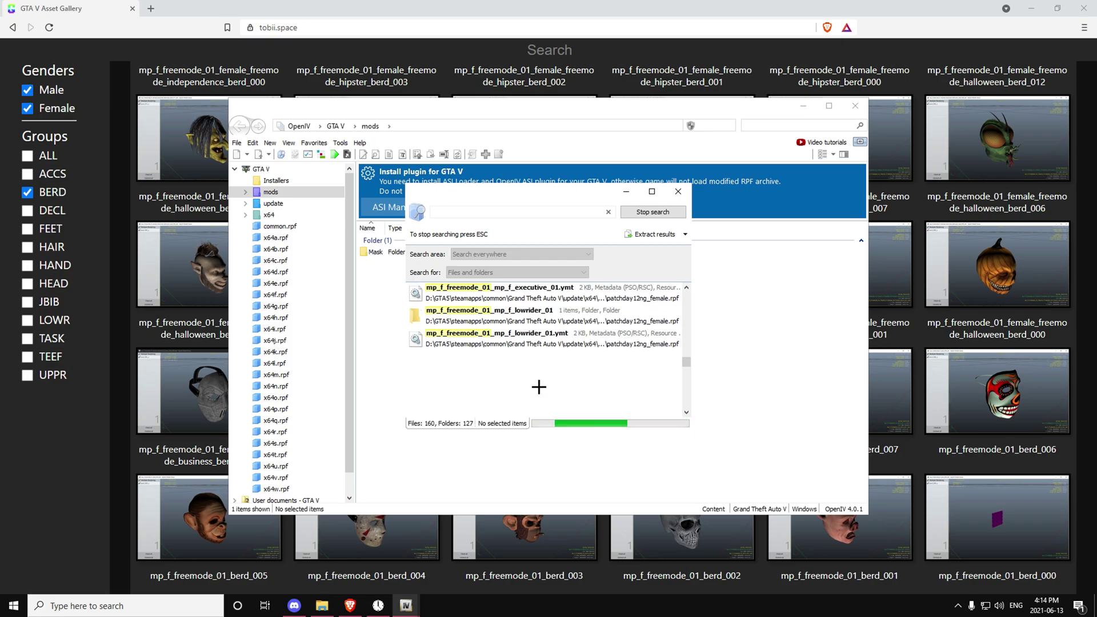
{"action": "scroll", "coordinate": [531, 386], "scroll_direction": "down", "scroll_amount": 3}
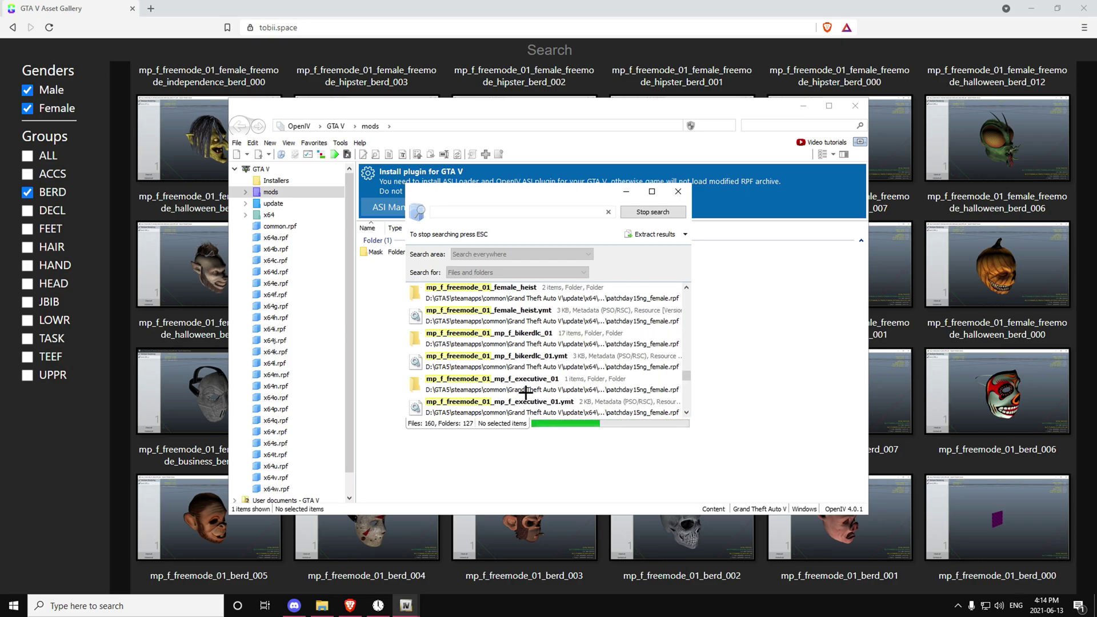
{"action": "scroll", "coordinate": [520, 384], "scroll_direction": "down", "scroll_amount": 5}
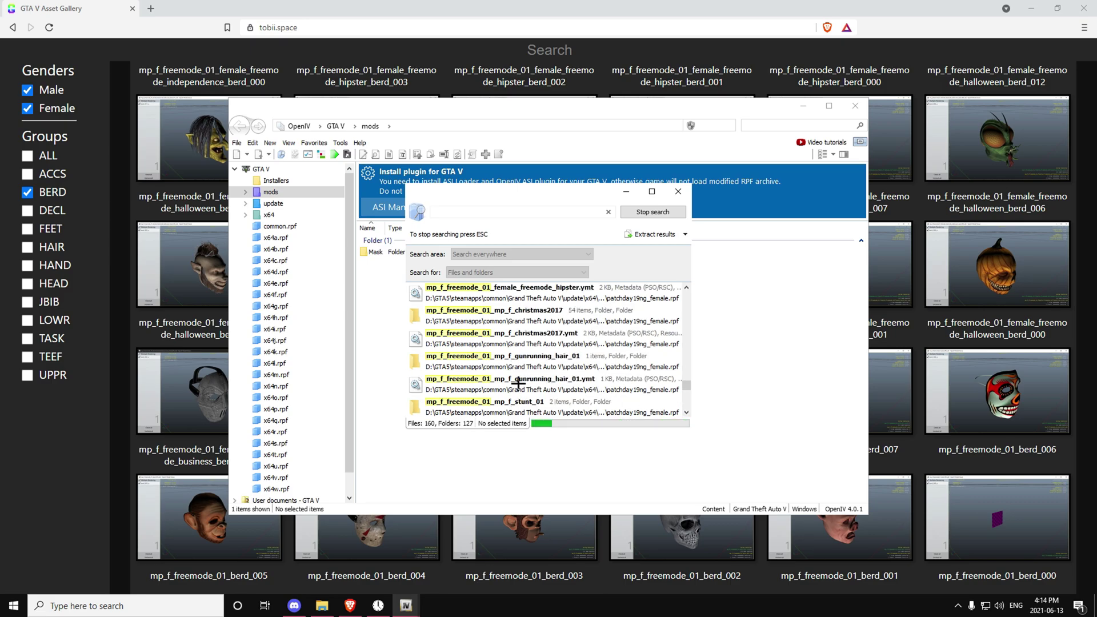
{"action": "scroll", "coordinate": [517, 383], "scroll_direction": "down", "scroll_amount": 5}
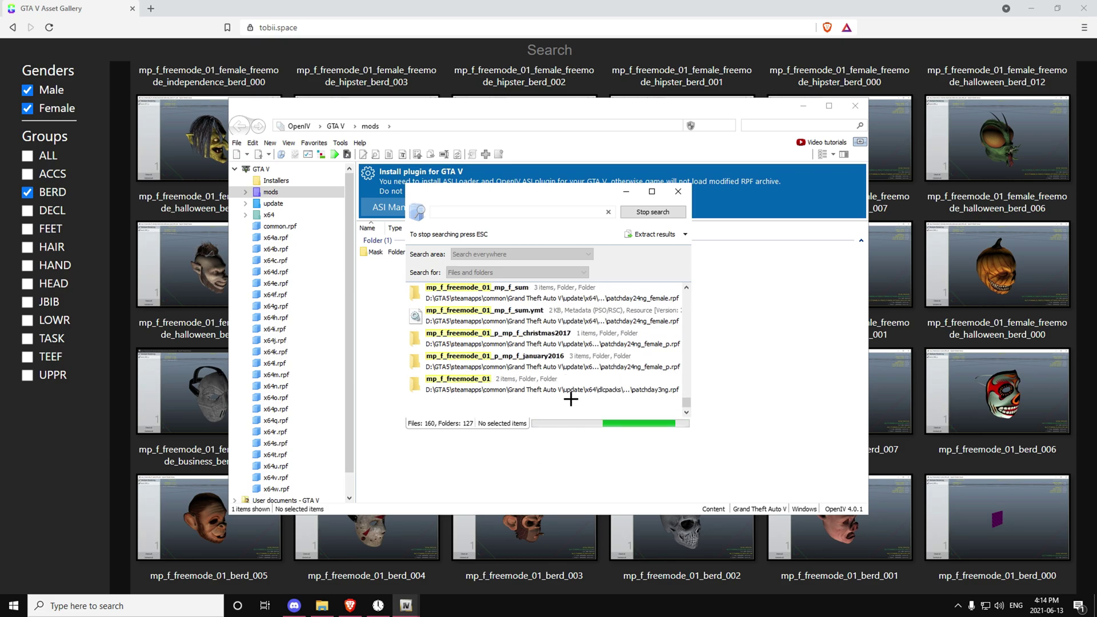
{"action": "scroll", "coordinate": [594, 384], "scroll_direction": "up", "scroll_amount": 2}
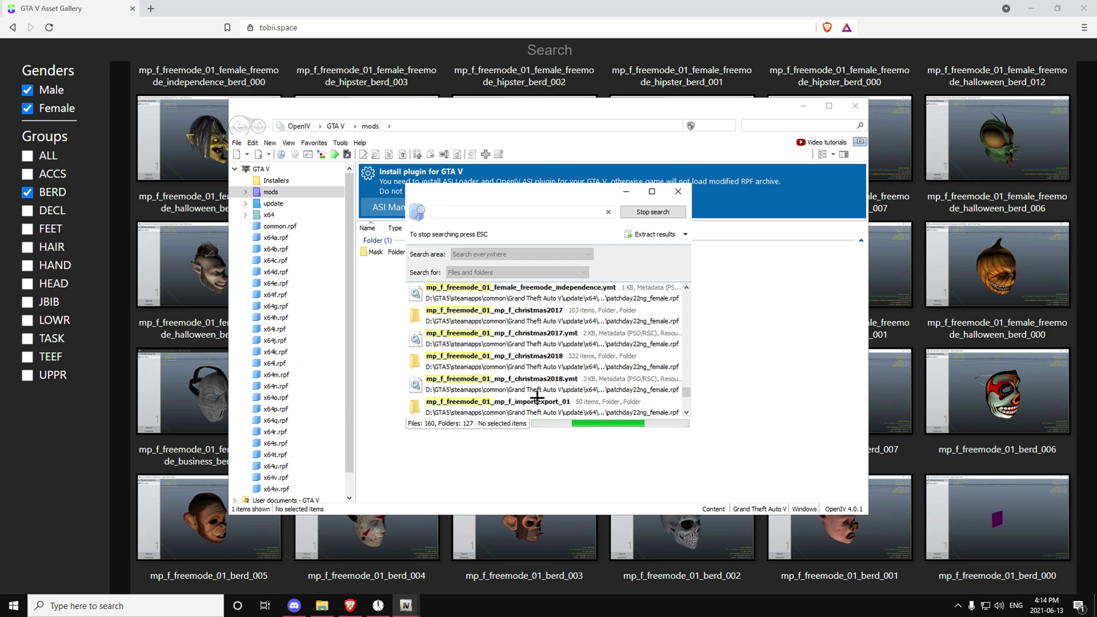
{"action": "scroll", "coordinate": [537, 396], "scroll_direction": "down", "scroll_amount": 2}
{"action": "left_click_drag", "start_coordinate": [694, 410], "coordinate": [686, 376]}
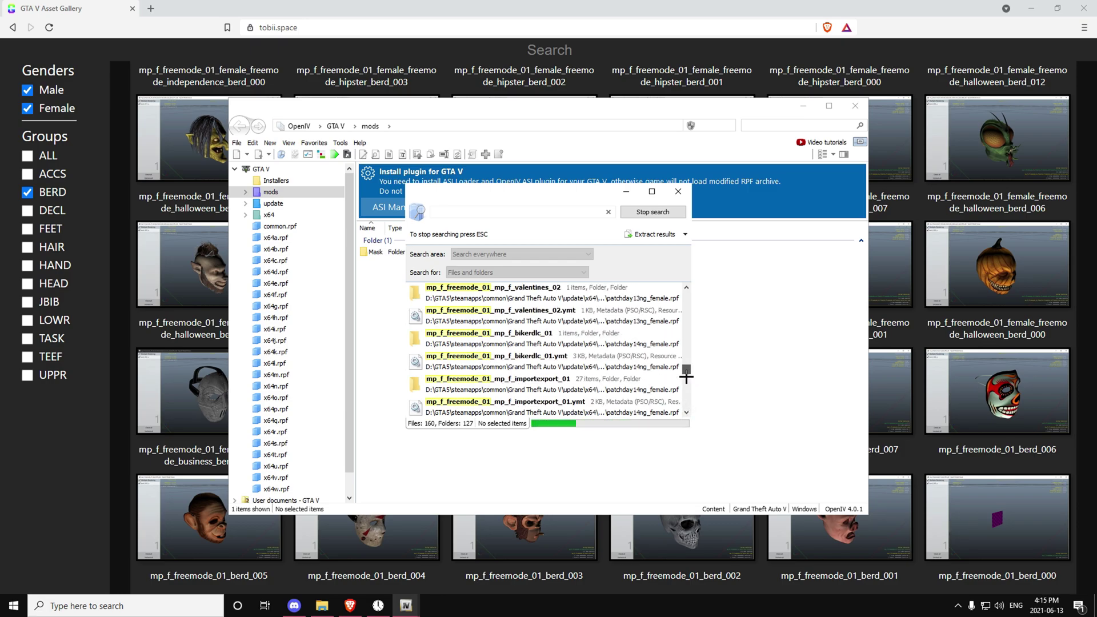
{"action": "scroll", "coordinate": [537, 368], "scroll_direction": "down", "scroll_amount": 5}
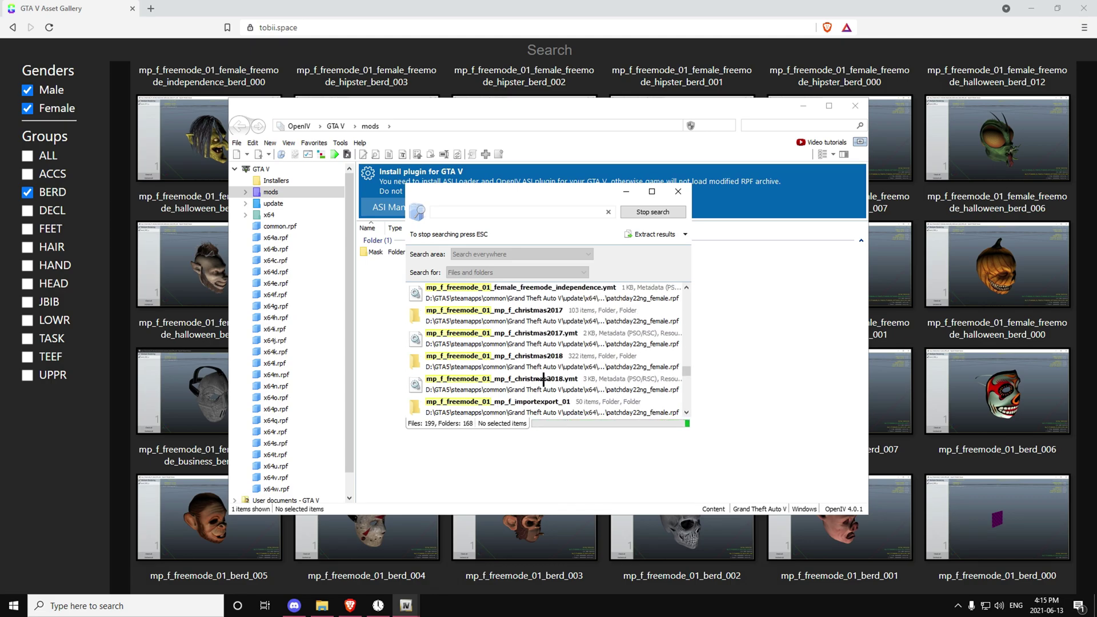
{"action": "scroll", "coordinate": [557, 376], "scroll_direction": "down", "scroll_amount": 5}
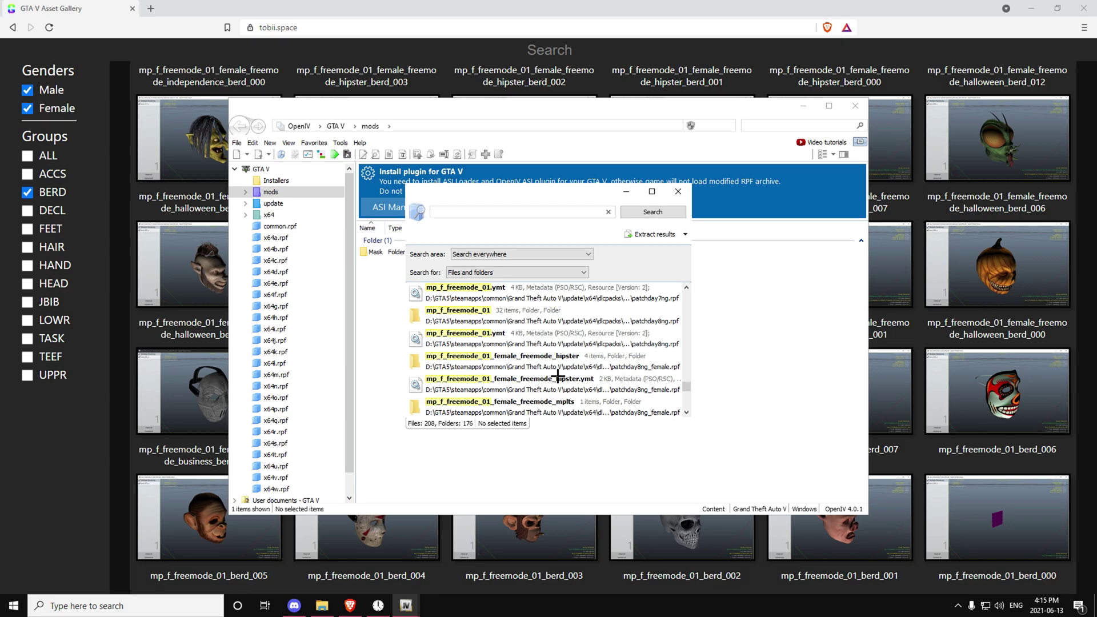
{"action": "scroll", "coordinate": [557, 377], "scroll_direction": "down", "scroll_amount": 8}
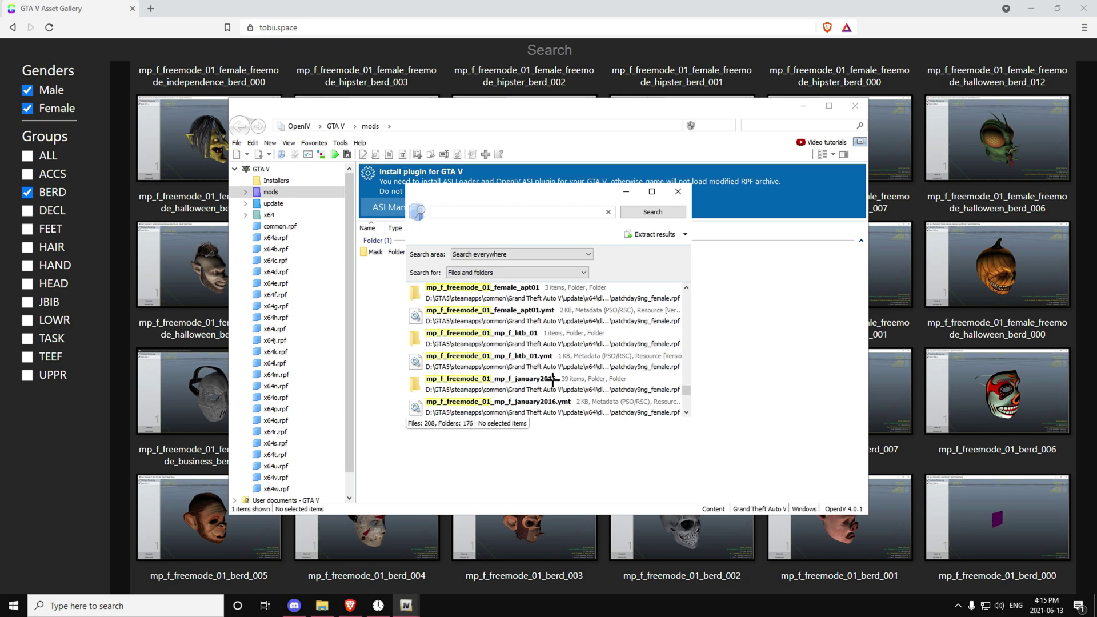
{"action": "scroll", "coordinate": [542, 343], "scroll_direction": "down", "scroll_amount": 5}
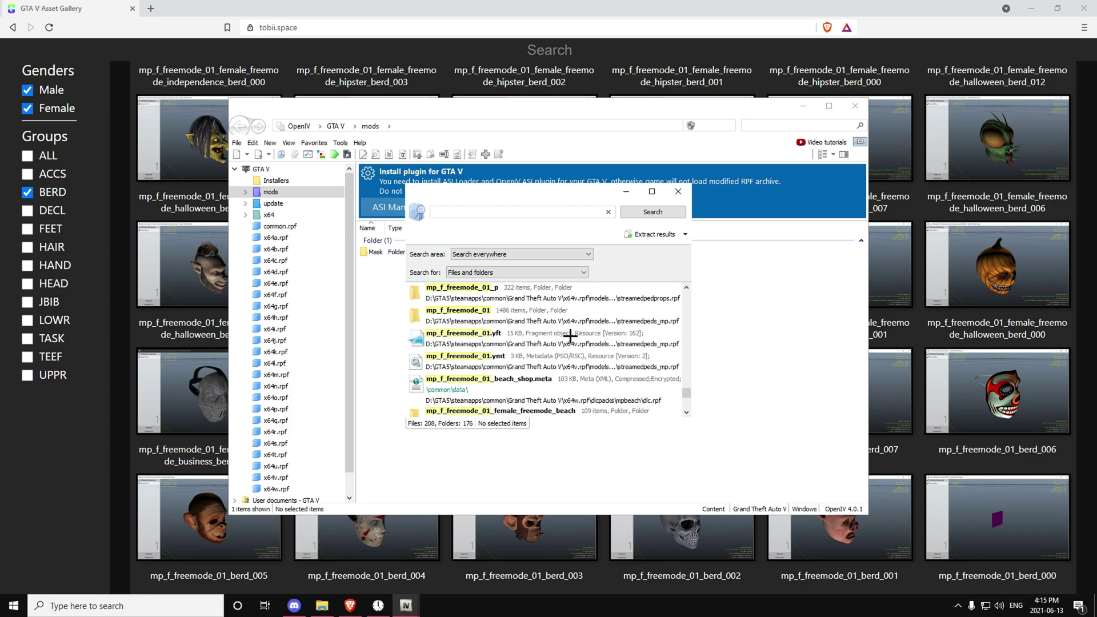
{"action": "left_click", "coordinate": [513, 322]}
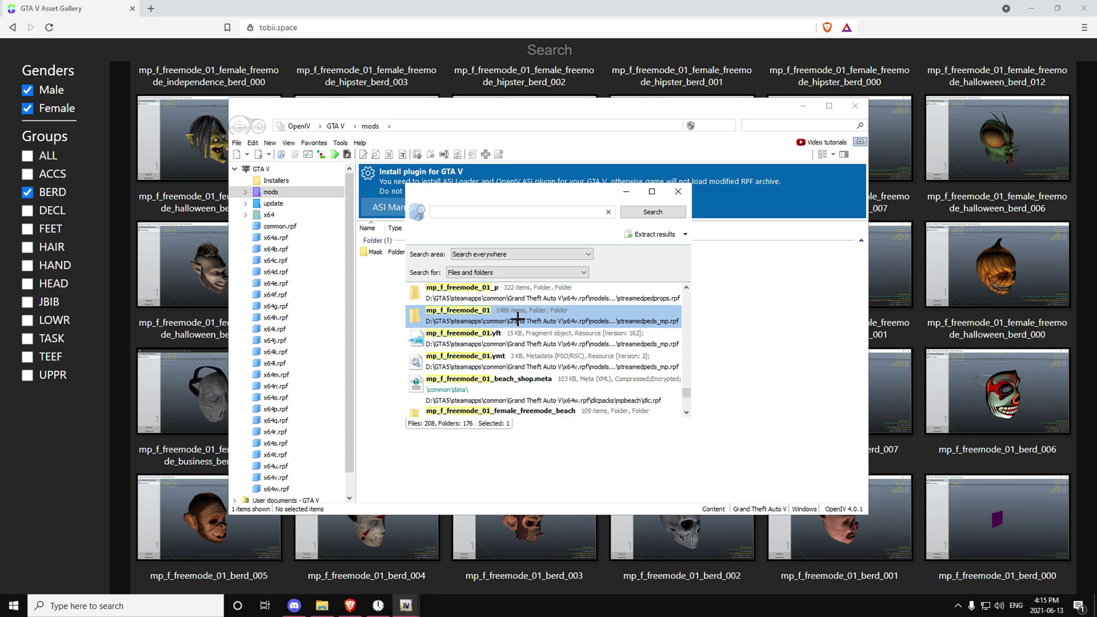
Open the 1486-item mp_f_freemode_01 folder from the search results
{"action": "scroll", "coordinate": [521, 324], "scroll_direction": "down", "scroll_amount": 6}
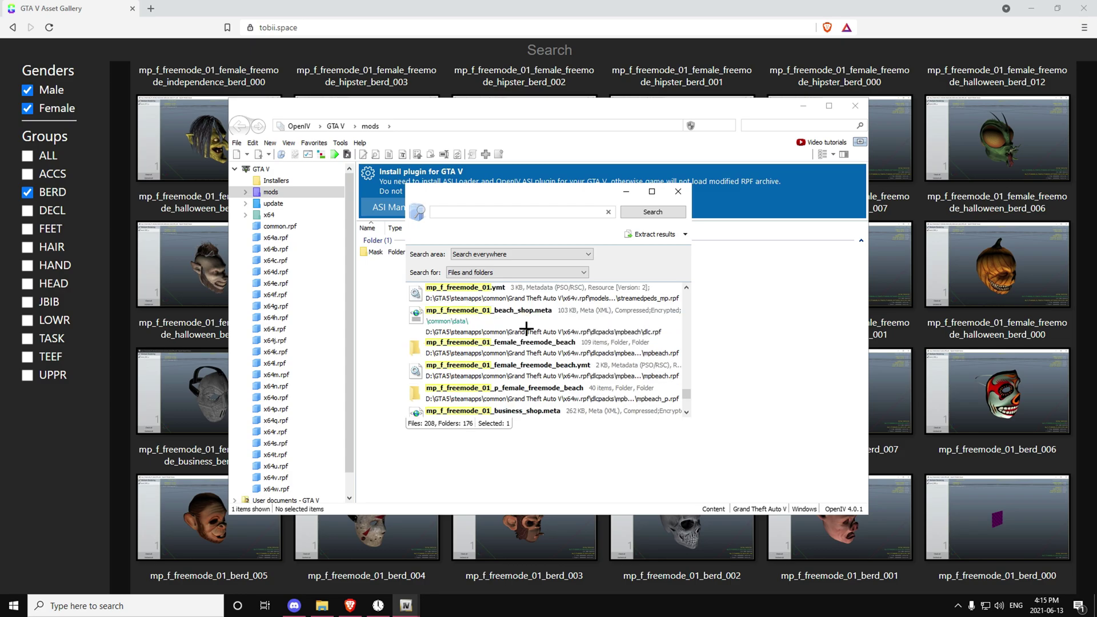
{"action": "scroll", "coordinate": [520, 336], "scroll_direction": "down", "scroll_amount": 6}
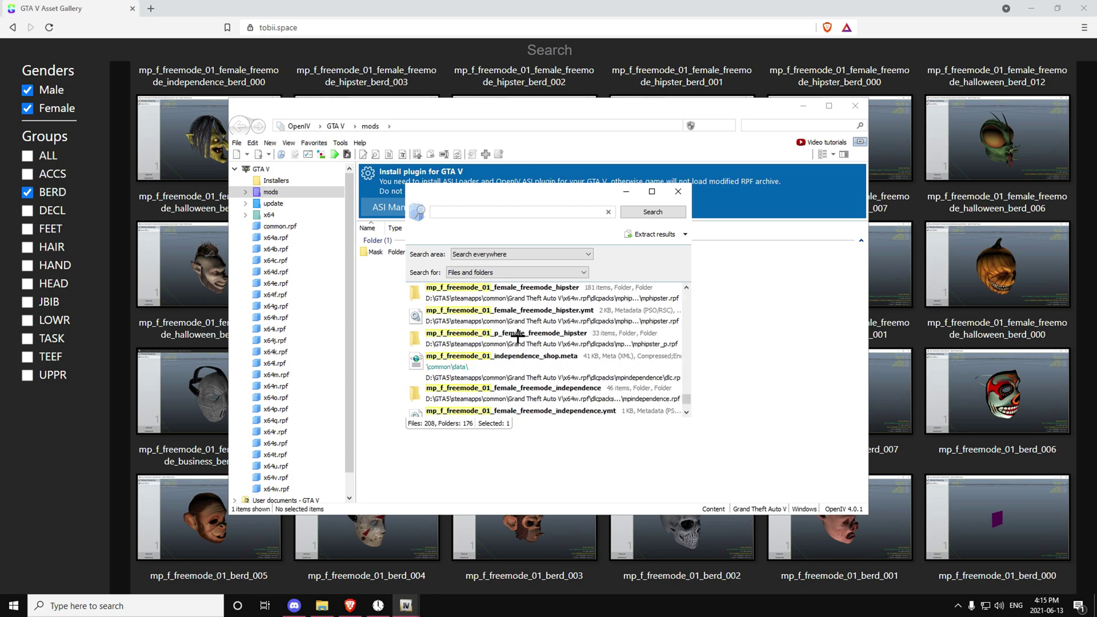
{"action": "scroll", "coordinate": [513, 341], "scroll_direction": "up", "scroll_amount": 6}
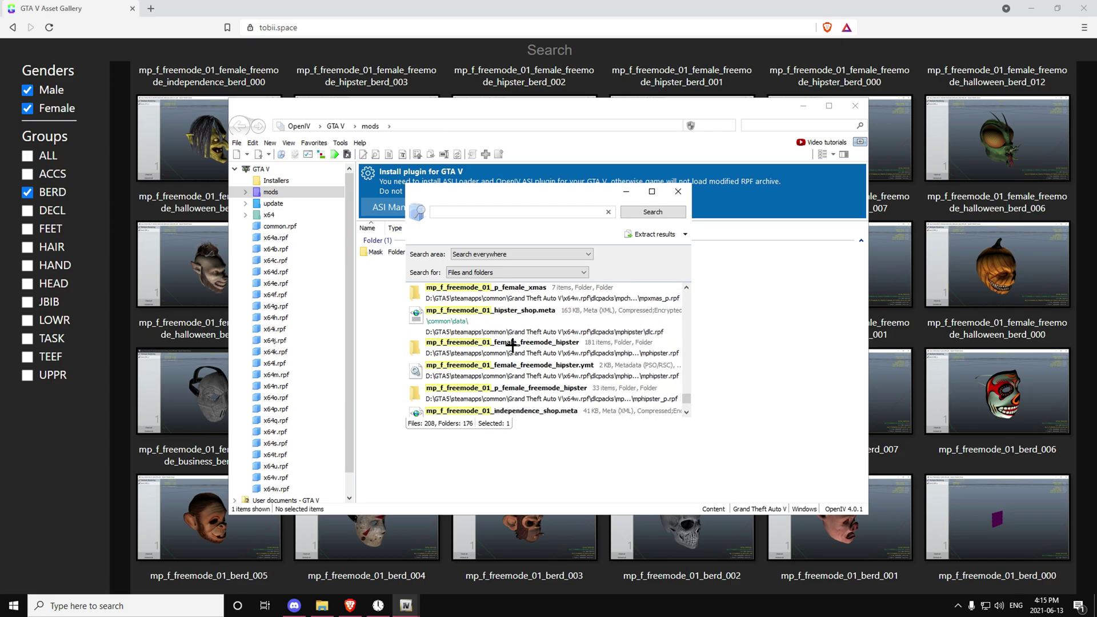
{"action": "scroll", "coordinate": [513, 345], "scroll_direction": "up", "scroll_amount": 5}
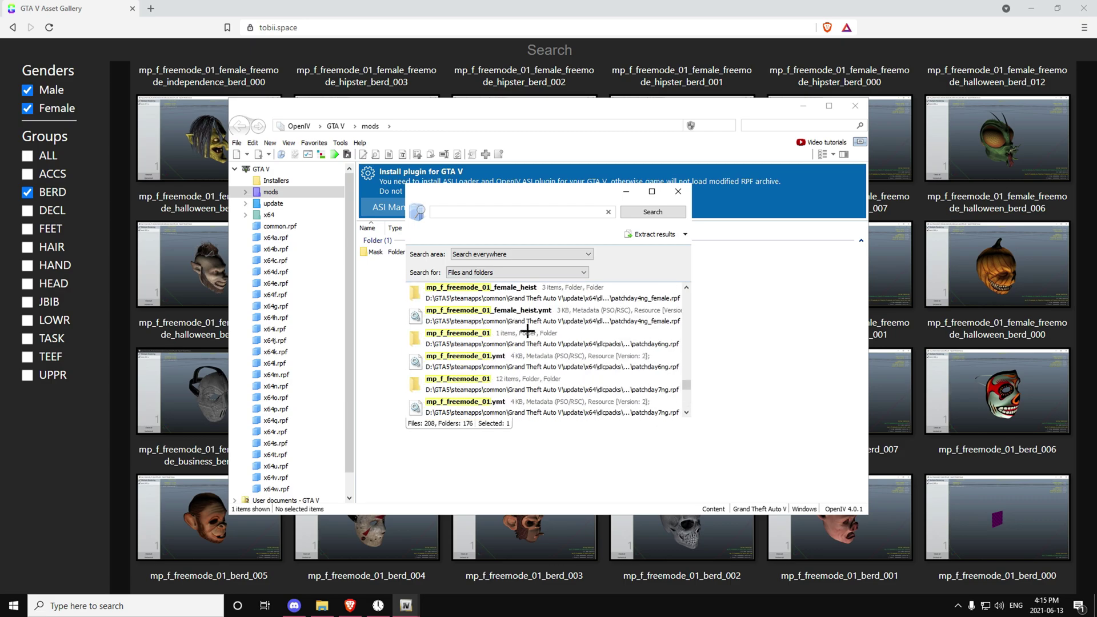
{"action": "scroll", "coordinate": [534, 344], "scroll_direction": "up", "scroll_amount": 3}
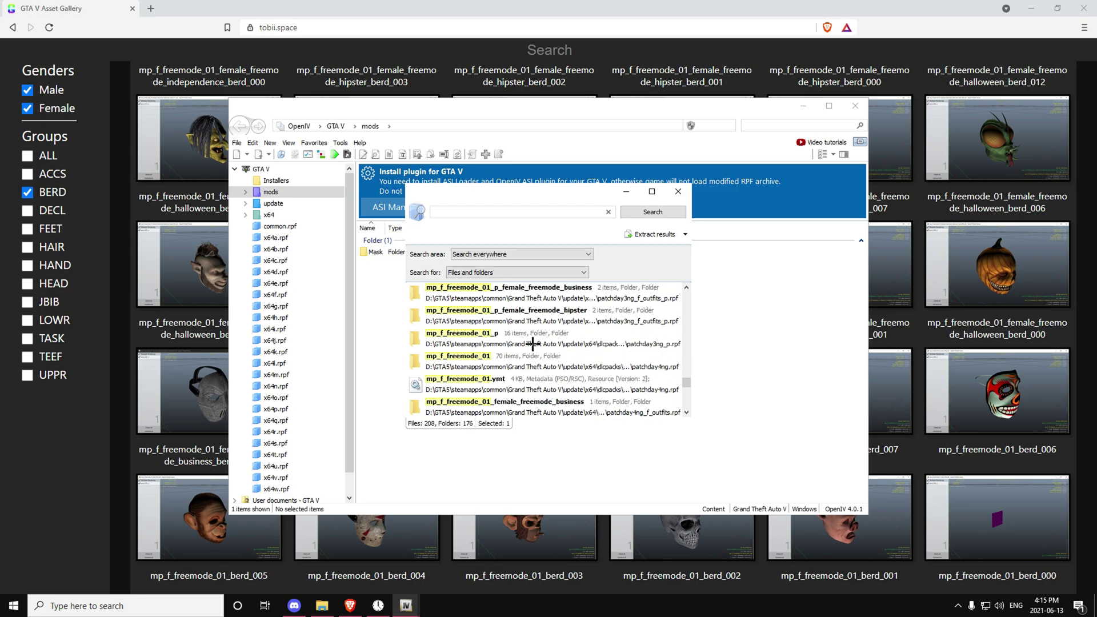
{"action": "scroll", "coordinate": [515, 364], "scroll_direction": "up", "scroll_amount": 4}
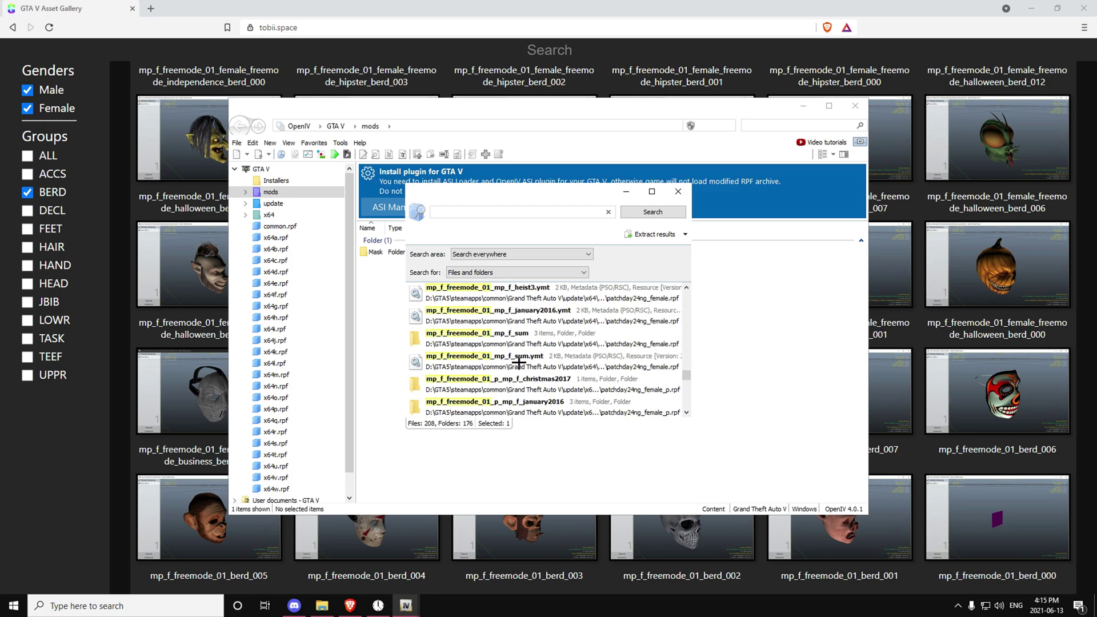
{"action": "scroll", "coordinate": [518, 362], "scroll_direction": "up", "scroll_amount": 4}
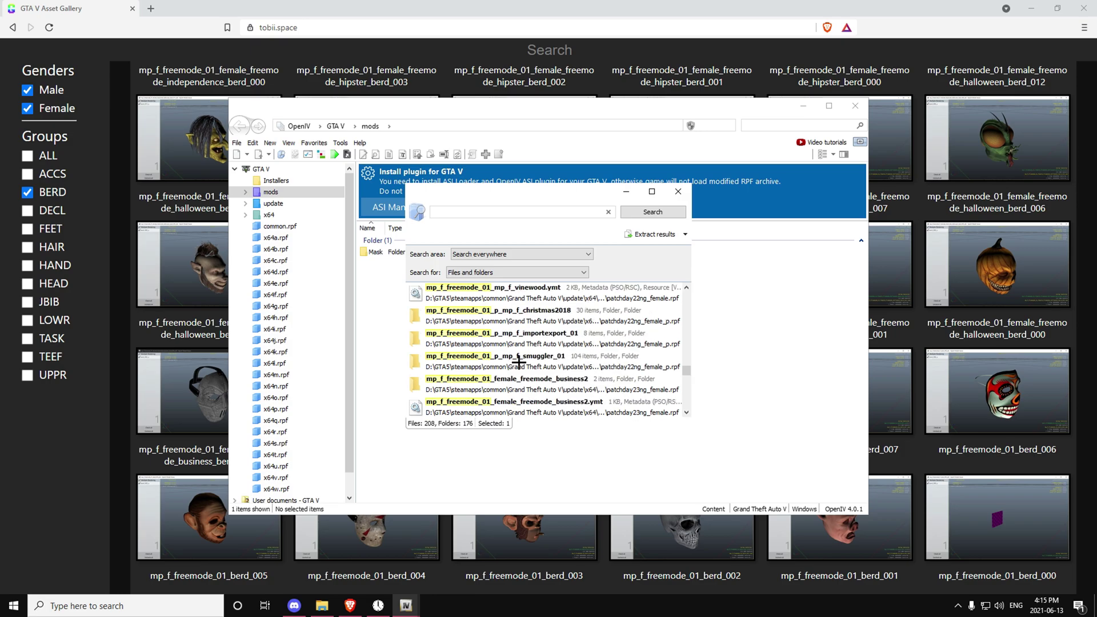
{"action": "scroll", "coordinate": [518, 361], "scroll_direction": "up", "scroll_amount": 2}
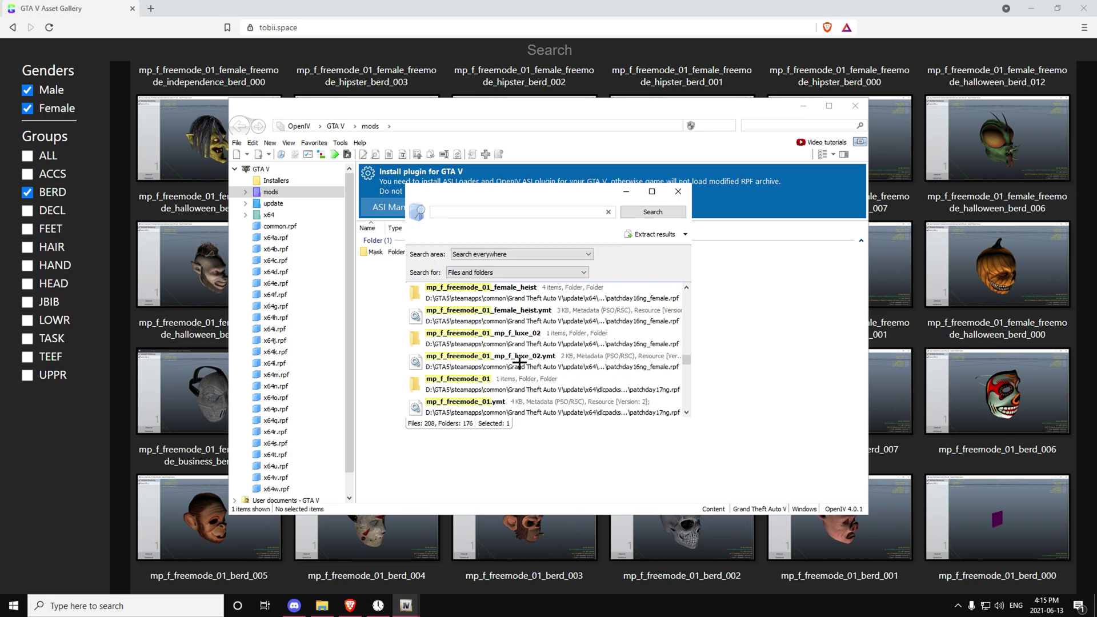
{"action": "scroll", "coordinate": [522, 348], "scroll_direction": "up", "scroll_amount": 1}
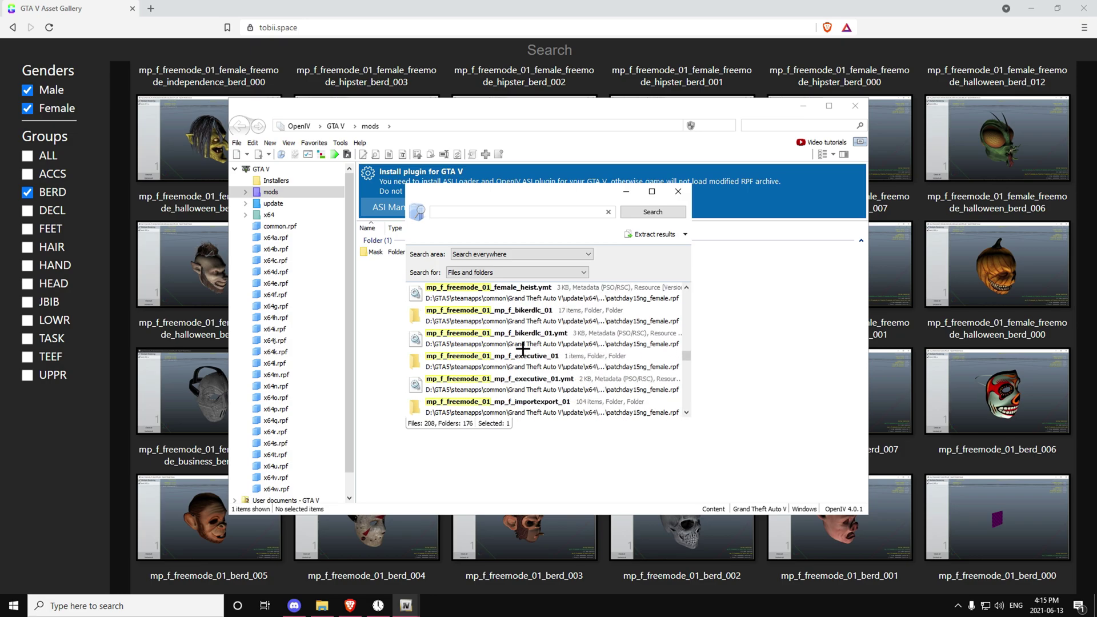
{"action": "scroll", "coordinate": [523, 349], "scroll_direction": "up", "scroll_amount": 3}
{"action": "scroll", "coordinate": [523, 349], "scroll_direction": "down", "scroll_amount": 1}
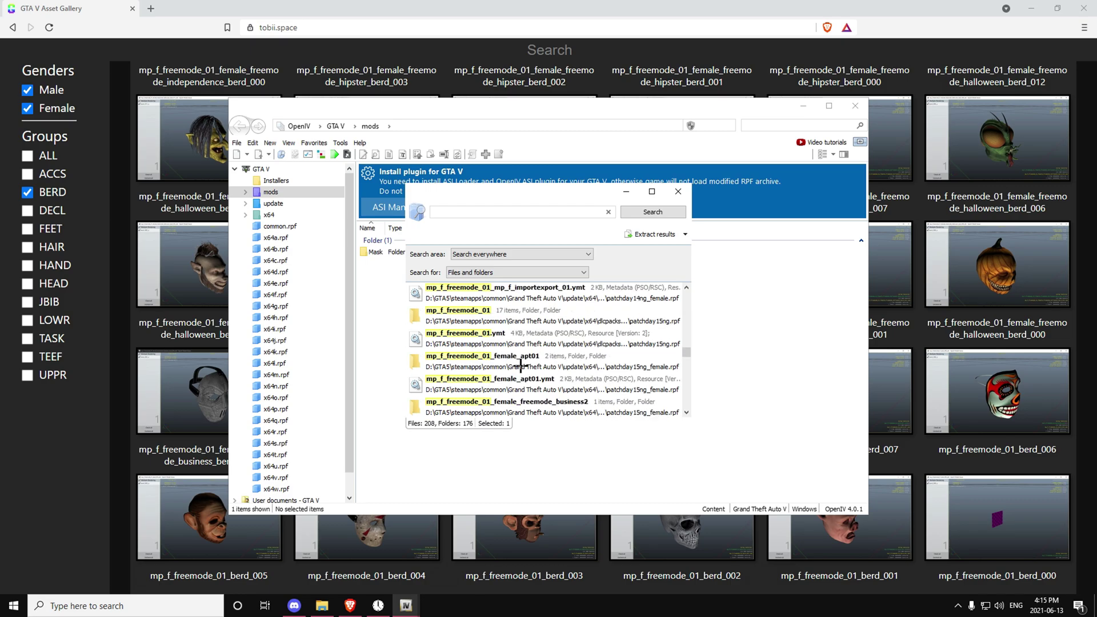
{"action": "scroll", "coordinate": [521, 366], "scroll_direction": "up", "scroll_amount": 2}
{"action": "scroll", "coordinate": [519, 365], "scroll_direction": "up", "scroll_amount": 2}
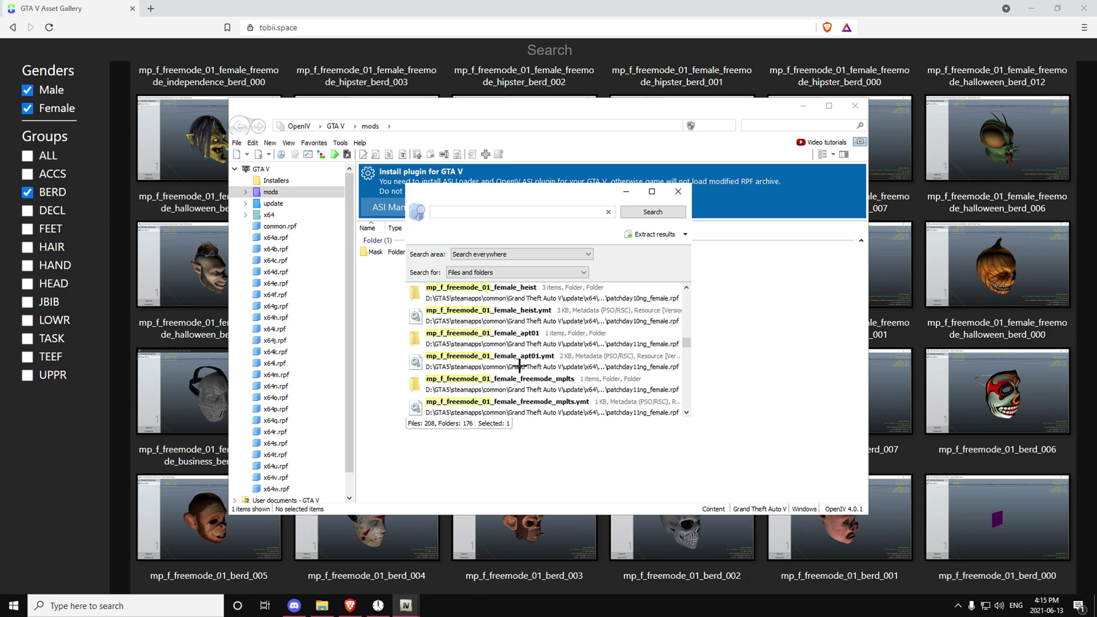
{"action": "scroll", "coordinate": [519, 366], "scroll_direction": "up", "scroll_amount": 5}
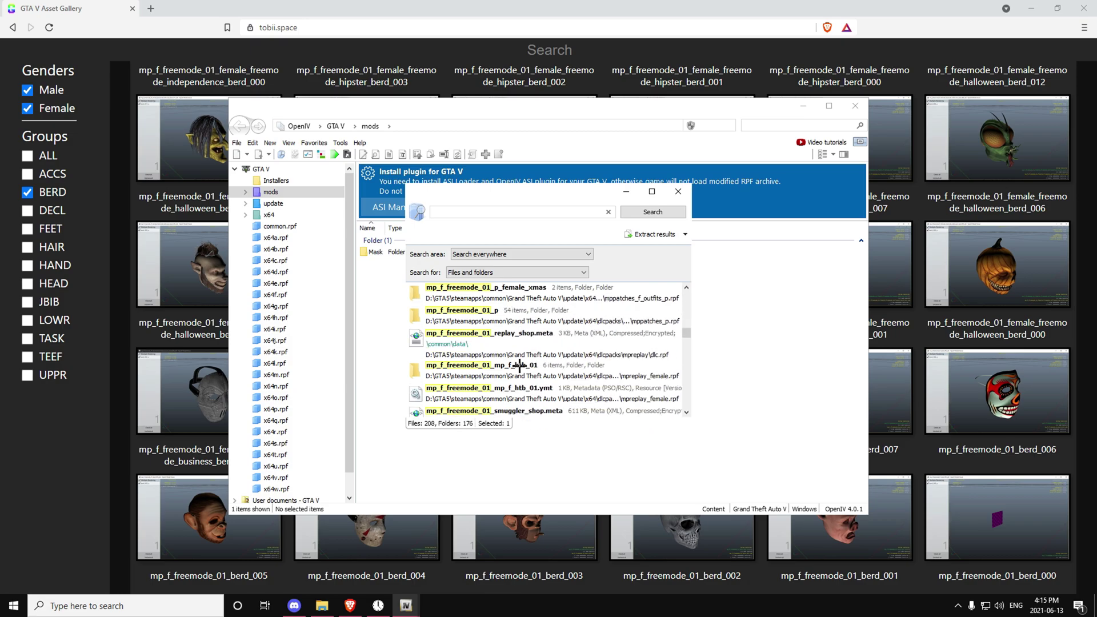
{"action": "scroll", "coordinate": [519, 366], "scroll_direction": "down", "scroll_amount": 3}
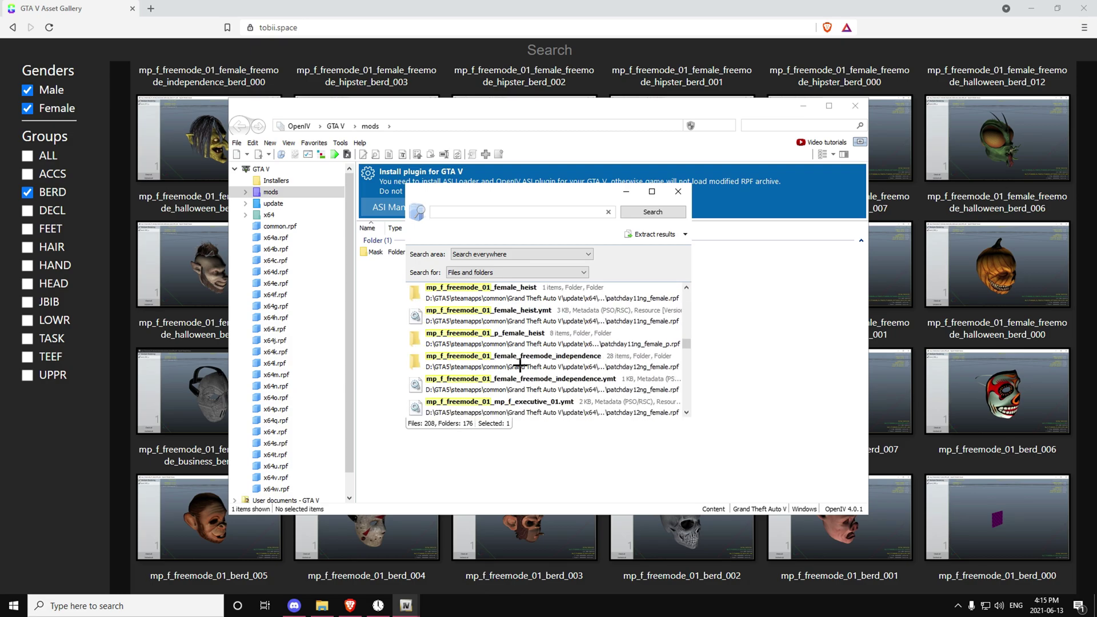
{"action": "scroll", "coordinate": [519, 364], "scroll_direction": "down", "scroll_amount": 4}
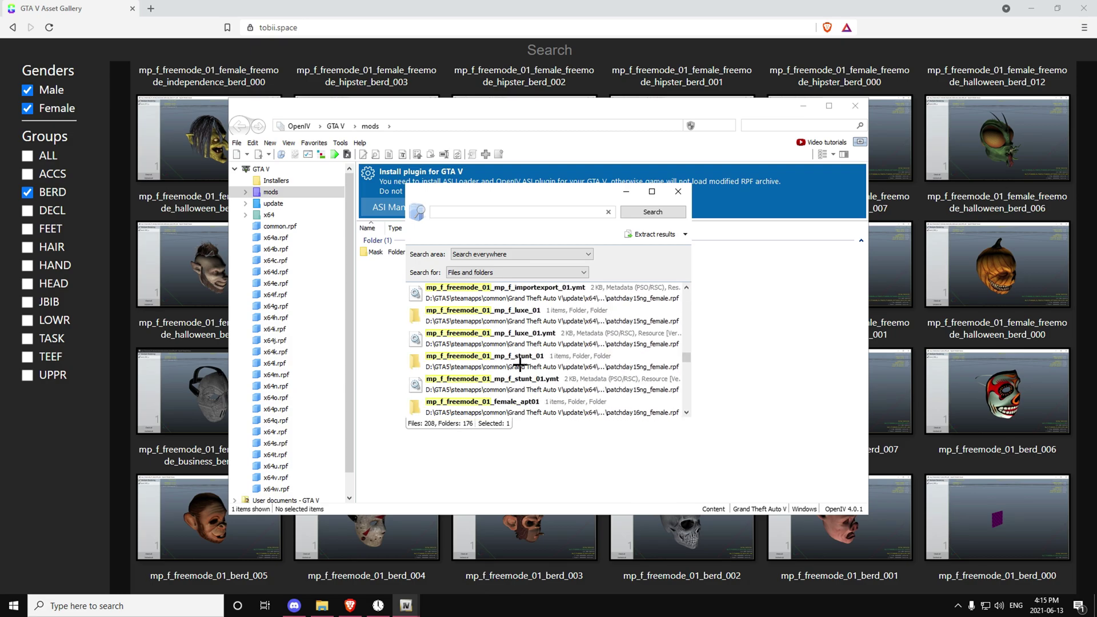
{"action": "scroll", "coordinate": [519, 364], "scroll_direction": "down", "scroll_amount": 3}
{"action": "scroll", "coordinate": [519, 364], "scroll_direction": "down", "scroll_amount": 5}
{"action": "scroll", "coordinate": [519, 364], "scroll_direction": "down", "scroll_amount": 6}
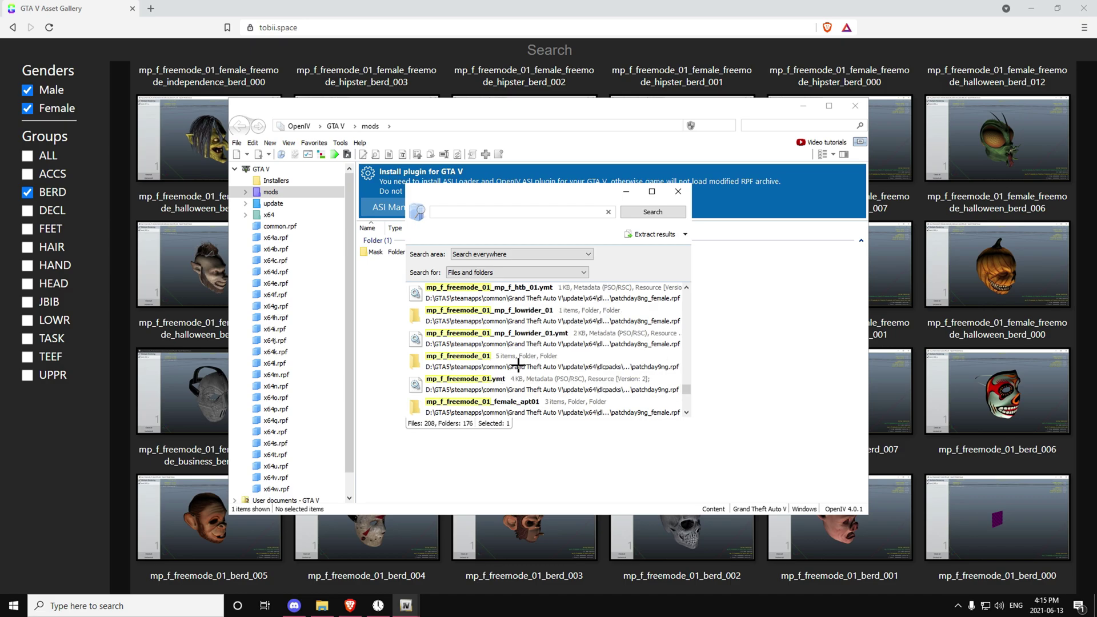
{"action": "scroll", "coordinate": [518, 365], "scroll_direction": "down", "scroll_amount": 3}
{"action": "scroll", "coordinate": [540, 332], "scroll_direction": "down", "scroll_amount": 2}
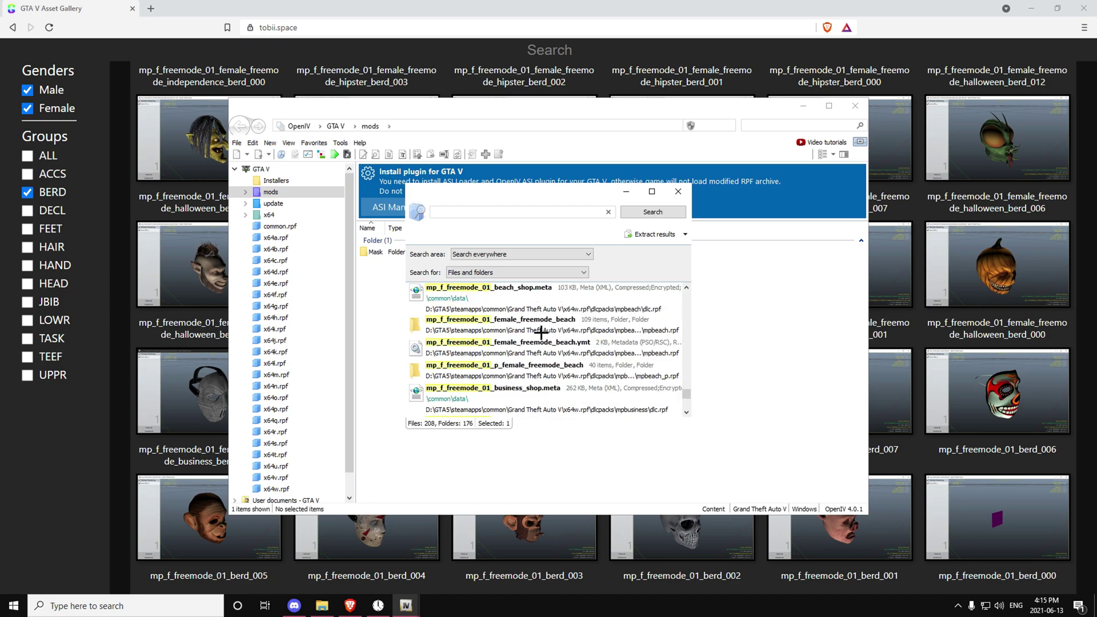
{"action": "scroll", "coordinate": [542, 345], "scroll_direction": "down", "scroll_amount": 3}
{"action": "scroll", "coordinate": [594, 360], "scroll_direction": "down", "scroll_amount": 8}
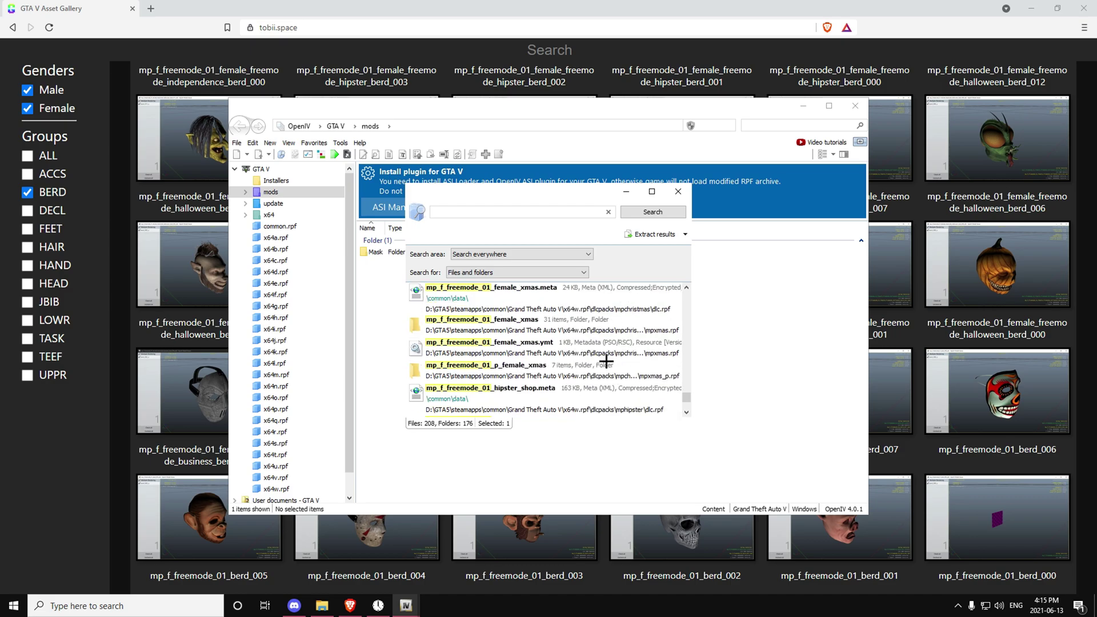
{"action": "scroll", "coordinate": [565, 365], "scroll_direction": "up", "scroll_amount": 5}
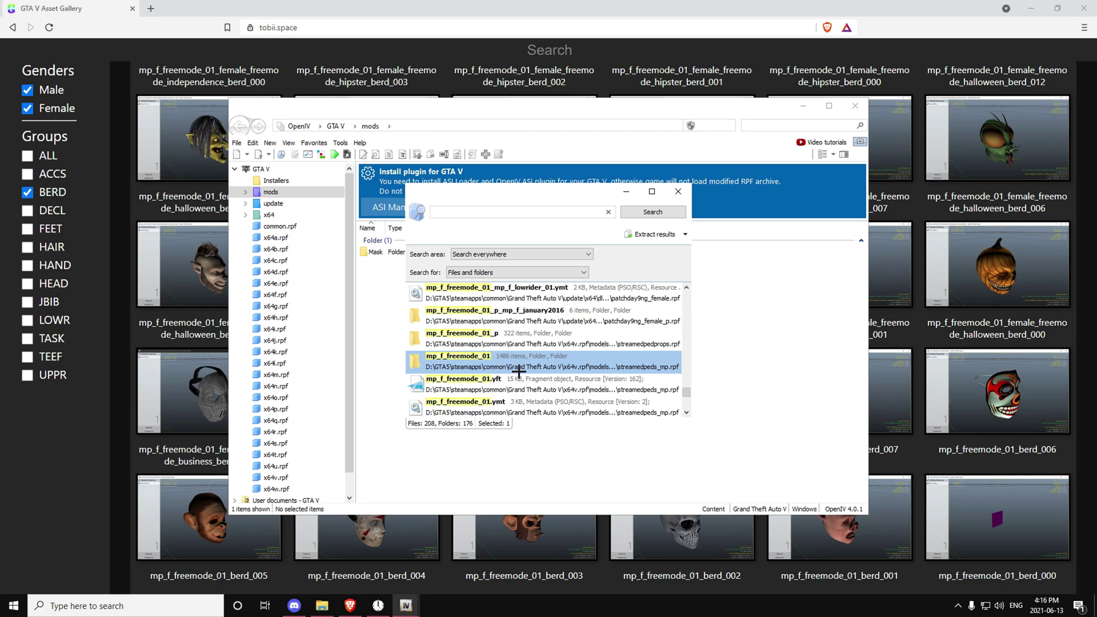
{"action": "scroll", "coordinate": [515, 364], "scroll_direction": "up", "scroll_amount": 3}
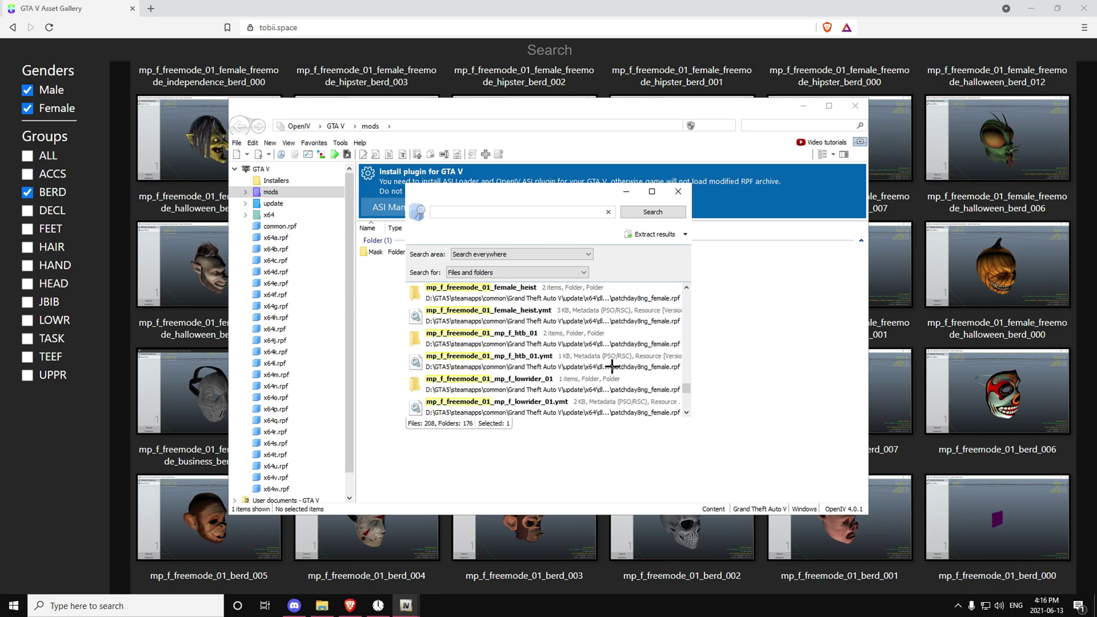
{"action": "scroll", "coordinate": [571, 357], "scroll_direction": "down", "scroll_amount": 3}
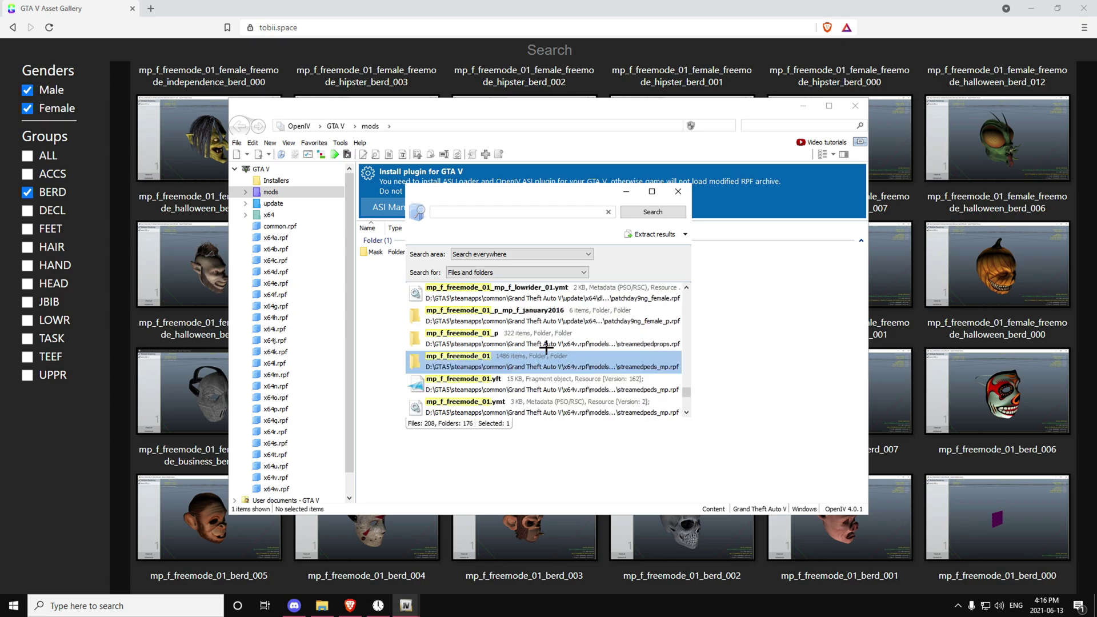
{"action": "double_click", "coordinate": [502, 371]}
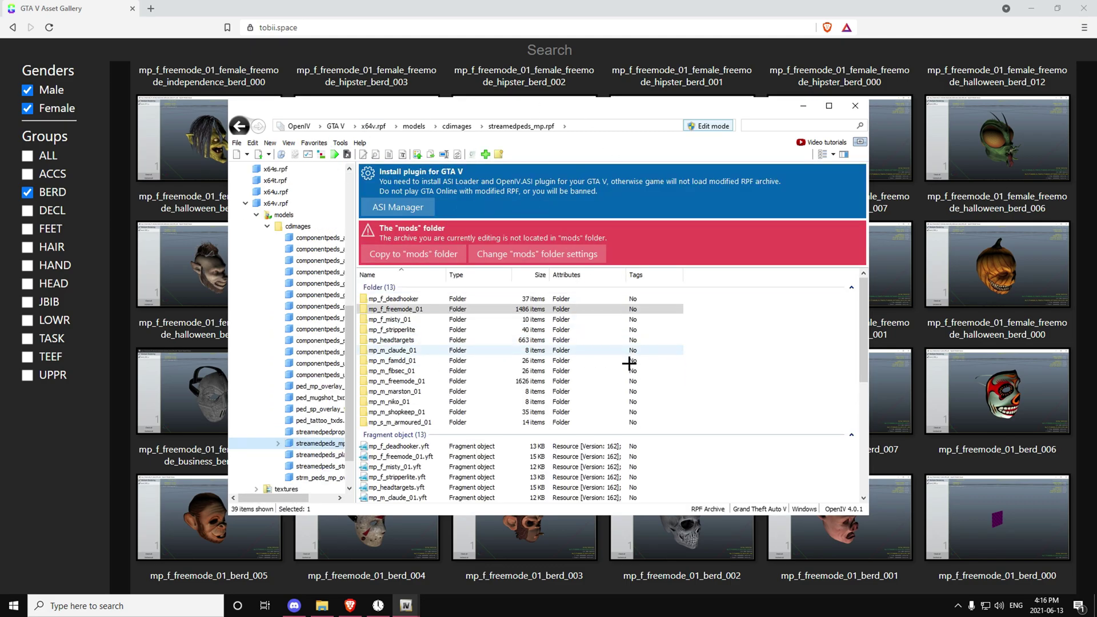
Open mp_m_freemode_01 in streamedpeds_mp.rpf, minimize Brave and move OpenIV right
{"action": "left_click", "coordinate": [424, 309]}
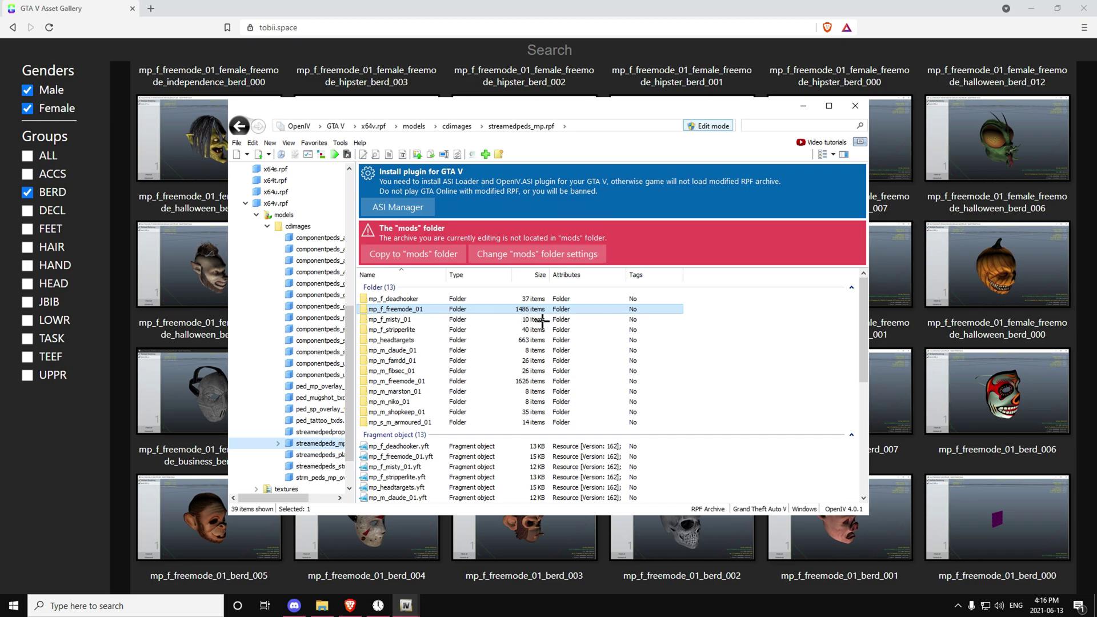
{"action": "left_click", "coordinate": [532, 381]}
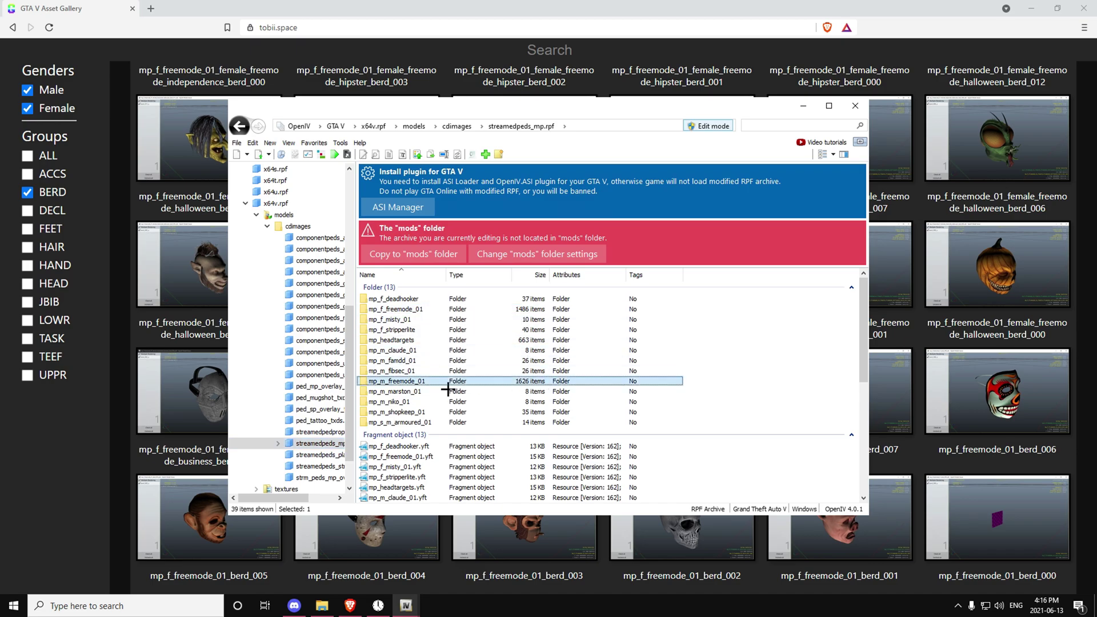
{"action": "double_click", "coordinate": [522, 382]}
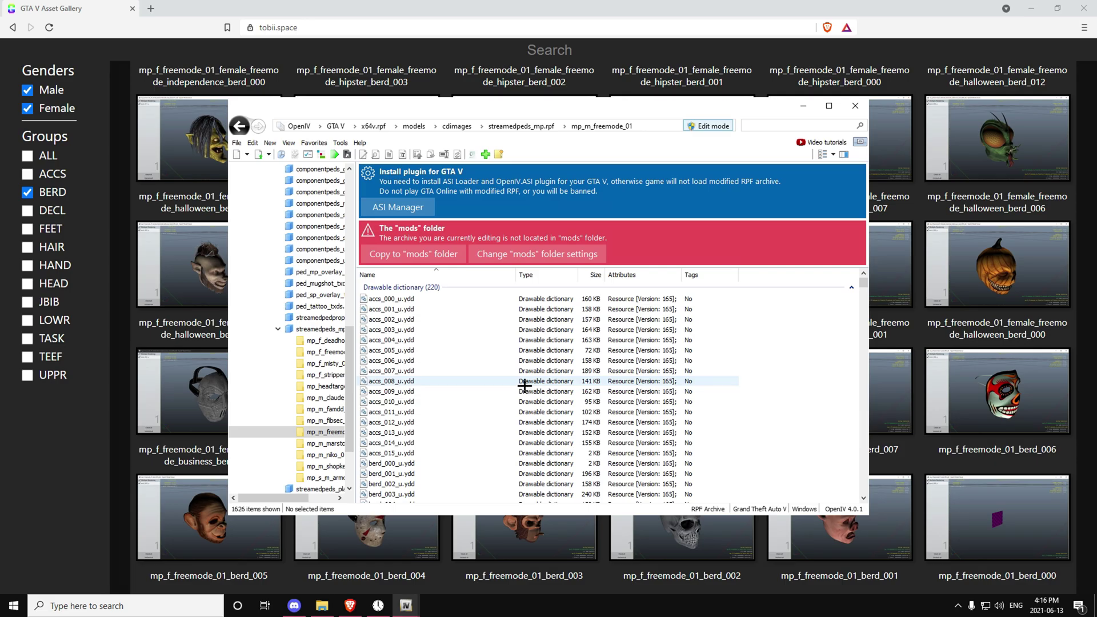
{"action": "left_click", "coordinate": [1031, 8]}
{"action": "left_click_drag", "start_coordinate": [396, 97], "coordinate": [513, 96]}
{"action": "scroll", "coordinate": [530, 313], "scroll_direction": "down", "scroll_amount": 6}
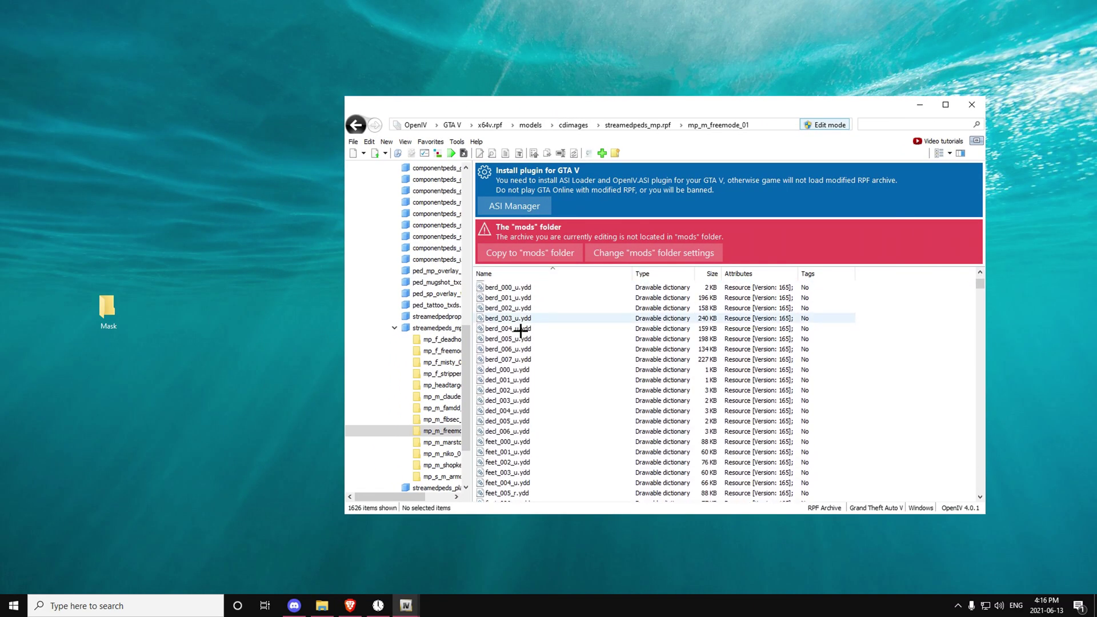
{"action": "left_click", "coordinate": [521, 330]}
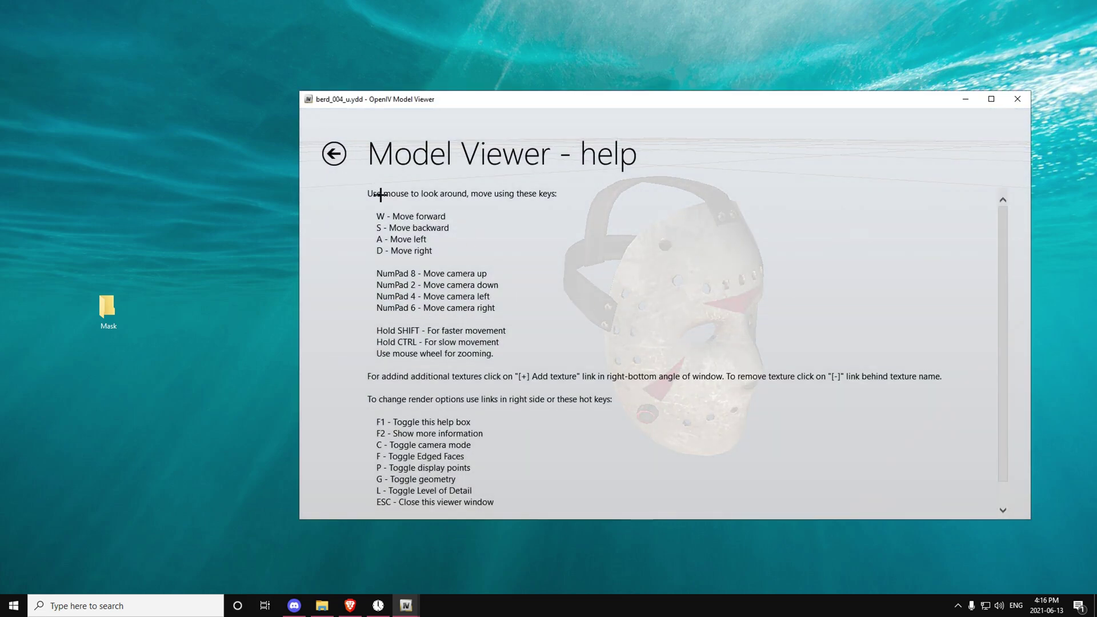
{"action": "left_click", "coordinate": [333, 154]}
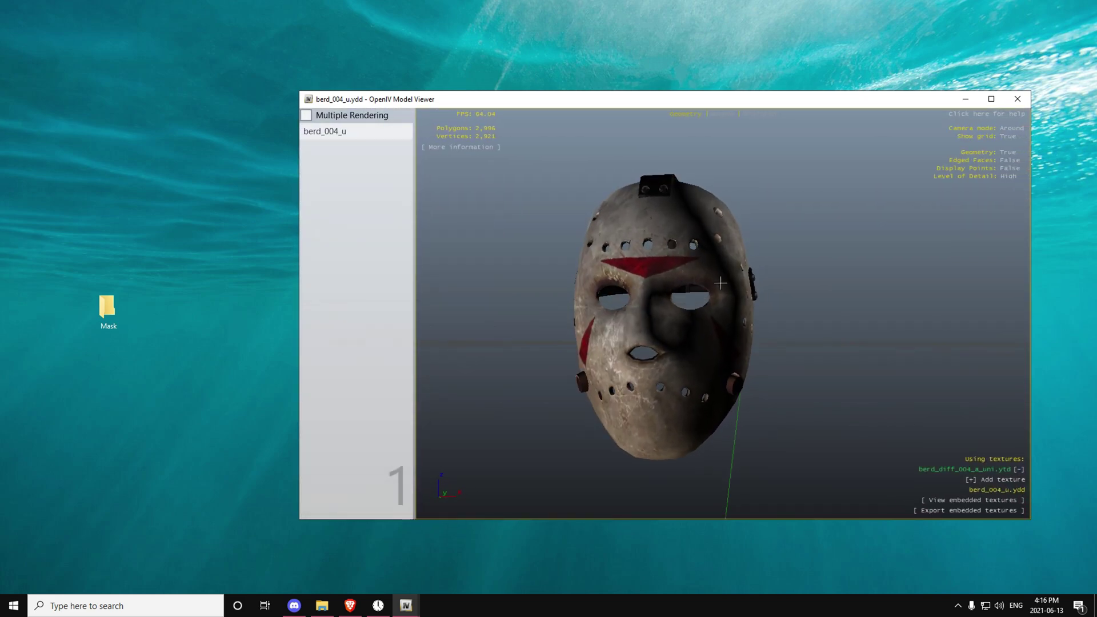
{"action": "left_click", "coordinate": [1018, 99]}
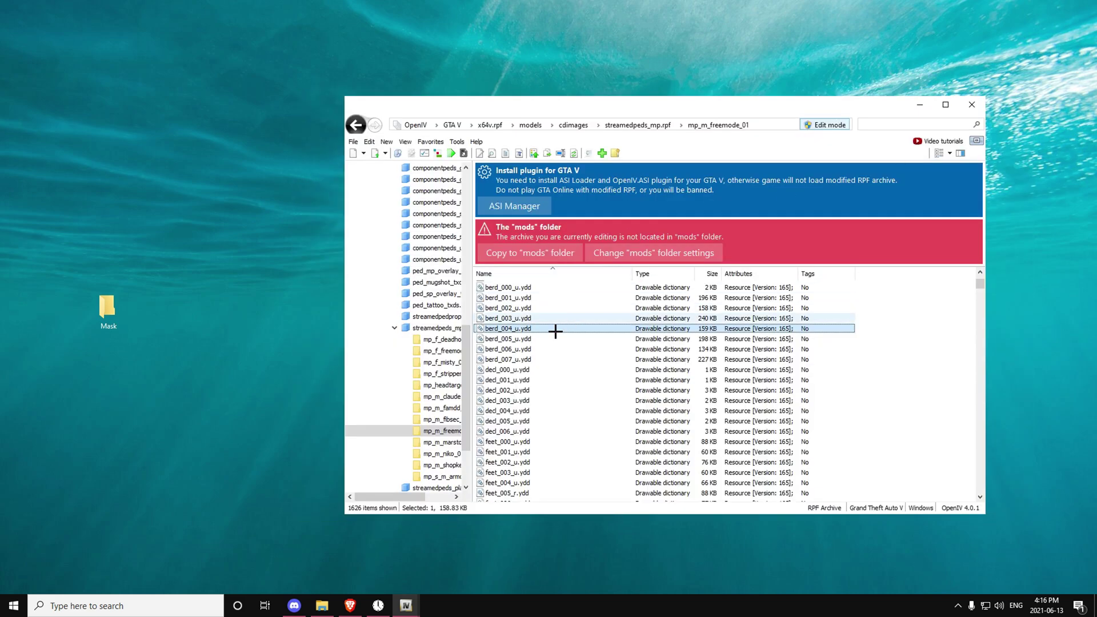
Copy berd_004_u.ydd into the desktop Mask folder
{"action": "left_click_drag", "start_coordinate": [327, 334], "coordinate": [112, 312]}
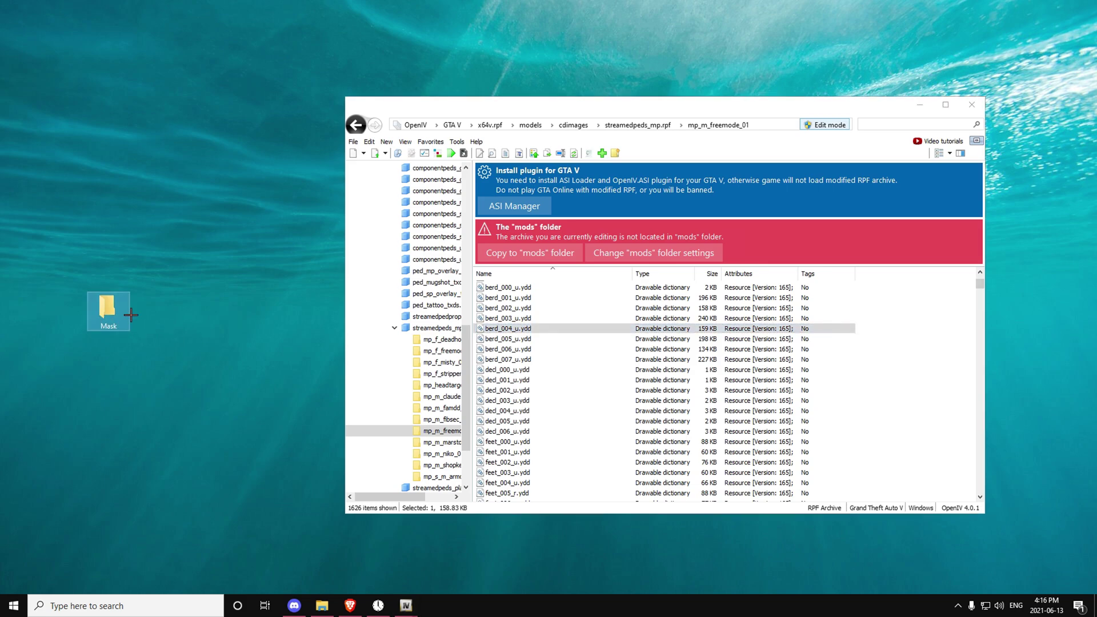
{"action": "scroll", "coordinate": [544, 332], "scroll_direction": "down", "scroll_amount": 15}
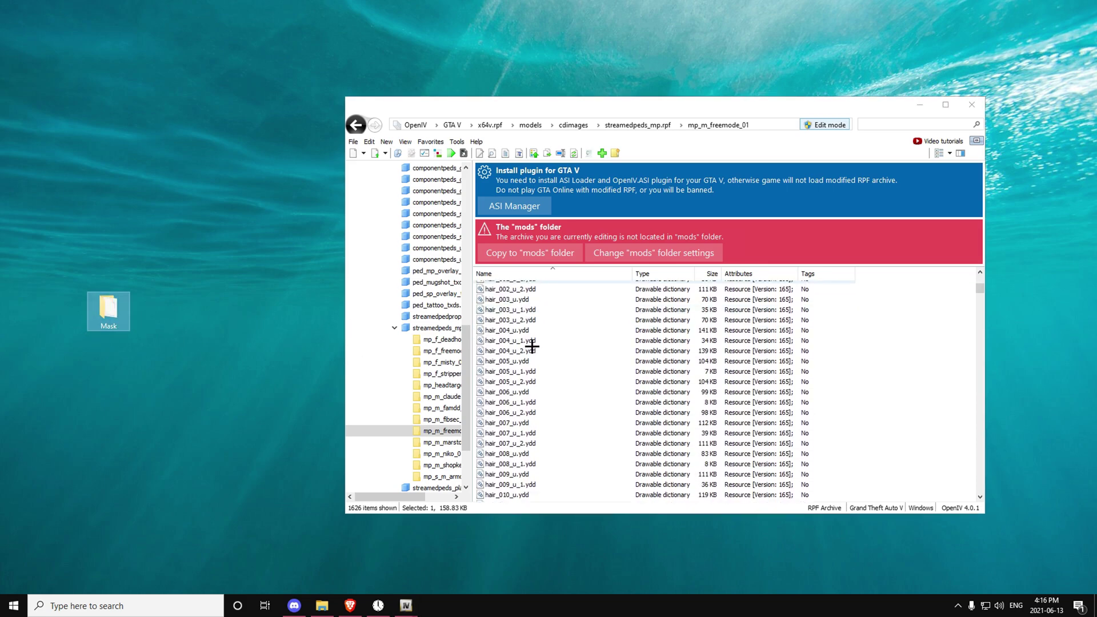
{"action": "scroll", "coordinate": [529, 351], "scroll_direction": "down", "scroll_amount": 20}
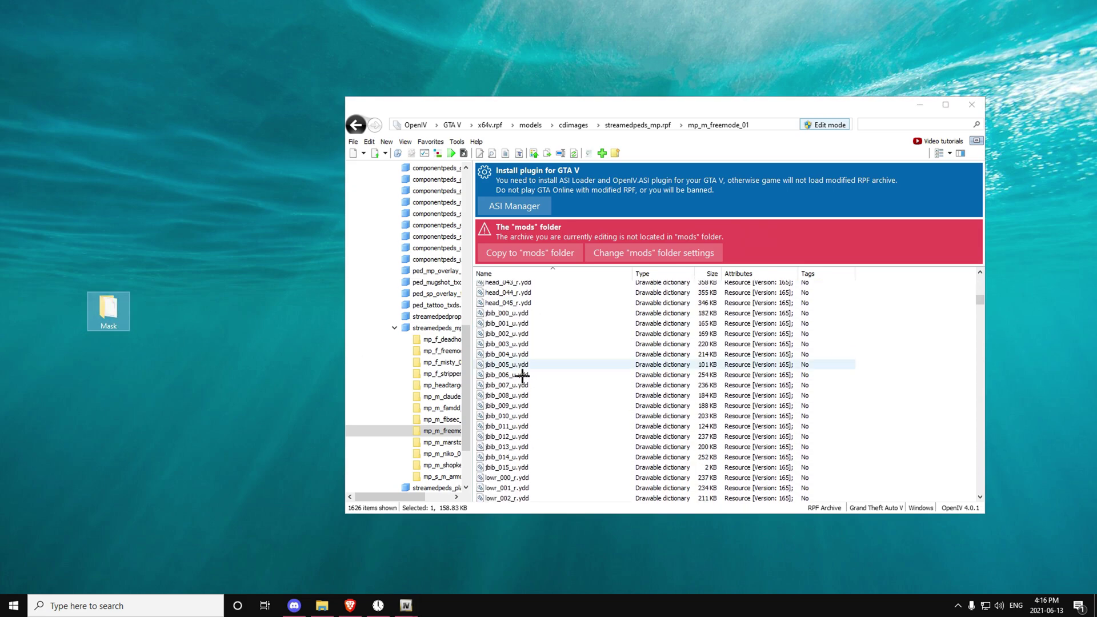
{"action": "scroll", "coordinate": [521, 393], "scroll_direction": "down", "scroll_amount": 20}
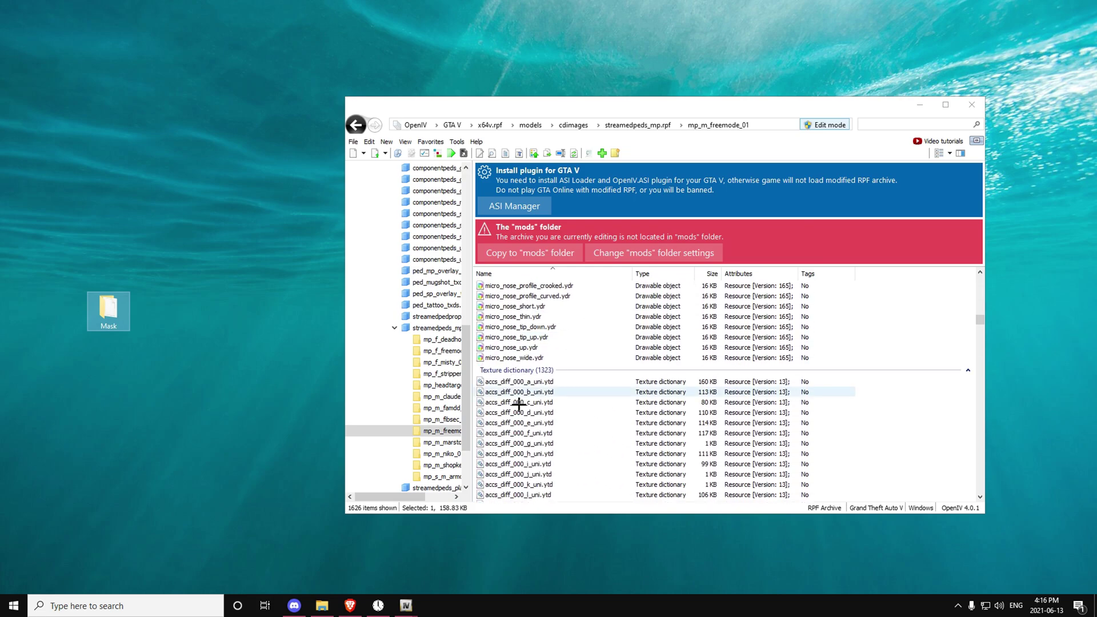
{"action": "scroll", "coordinate": [522, 406], "scroll_direction": "down", "scroll_amount": 20}
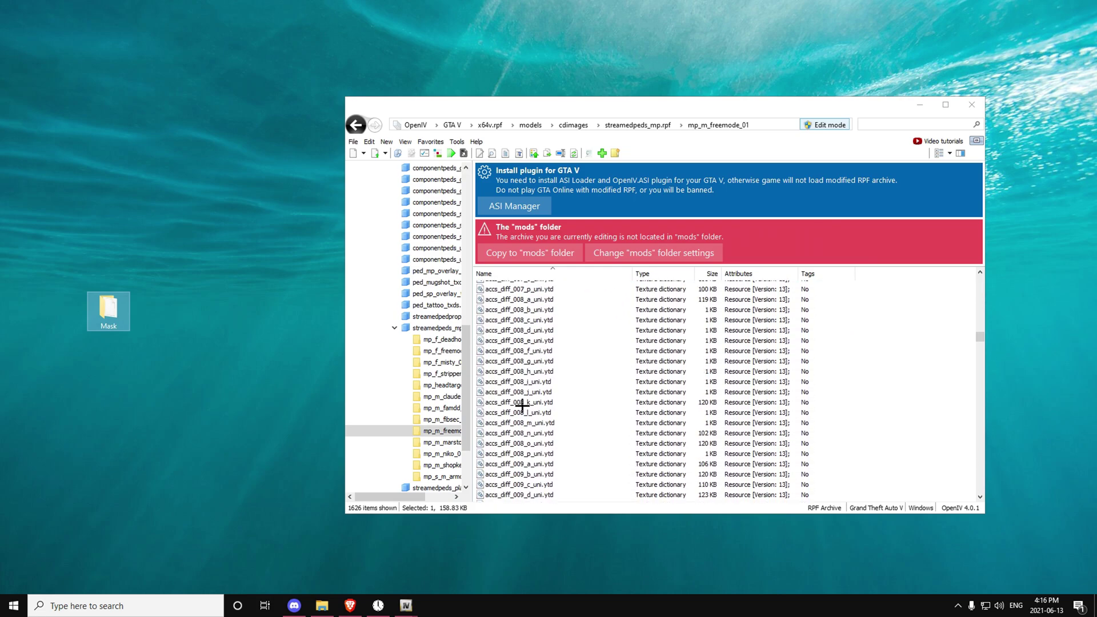
{"action": "scroll", "coordinate": [528, 407], "scroll_direction": "down", "scroll_amount": 20}
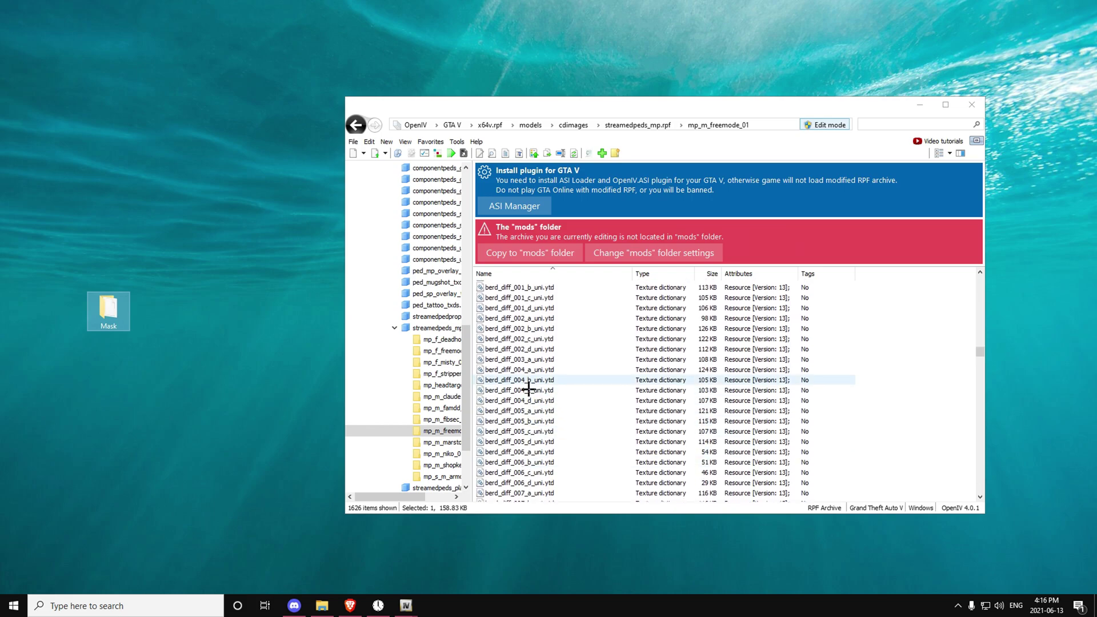
Preview the 512x512 berd_diff_004_a_uni.ytd texture and copy it into Mask
{"action": "left_click", "coordinate": [505, 370]}
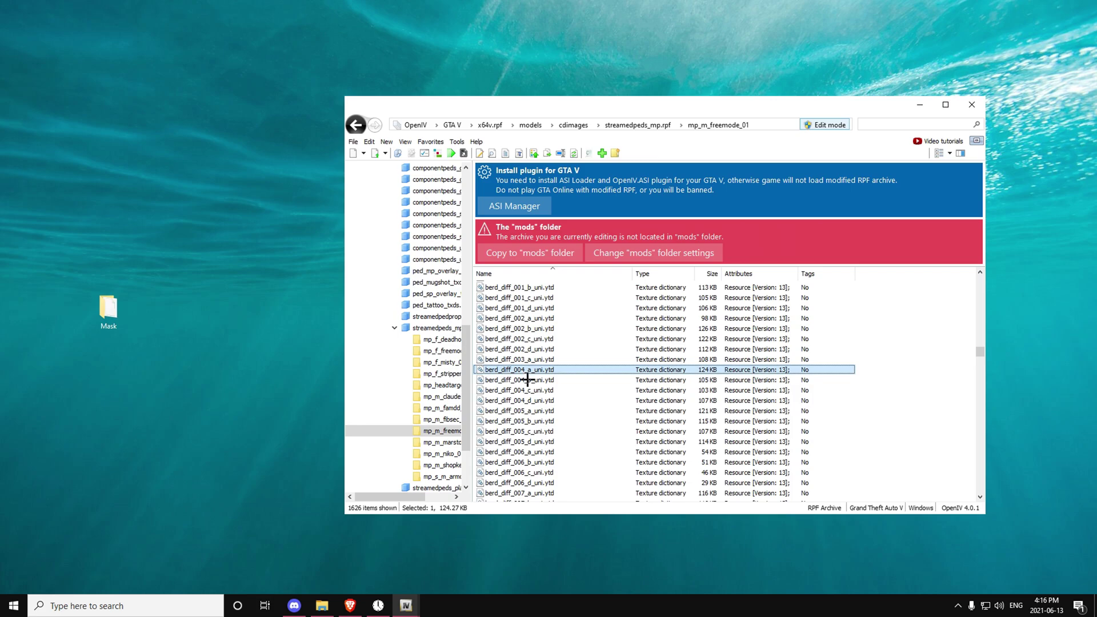
{"action": "key", "text": "Return"}
{"action": "left_click", "coordinate": [331, 153]}
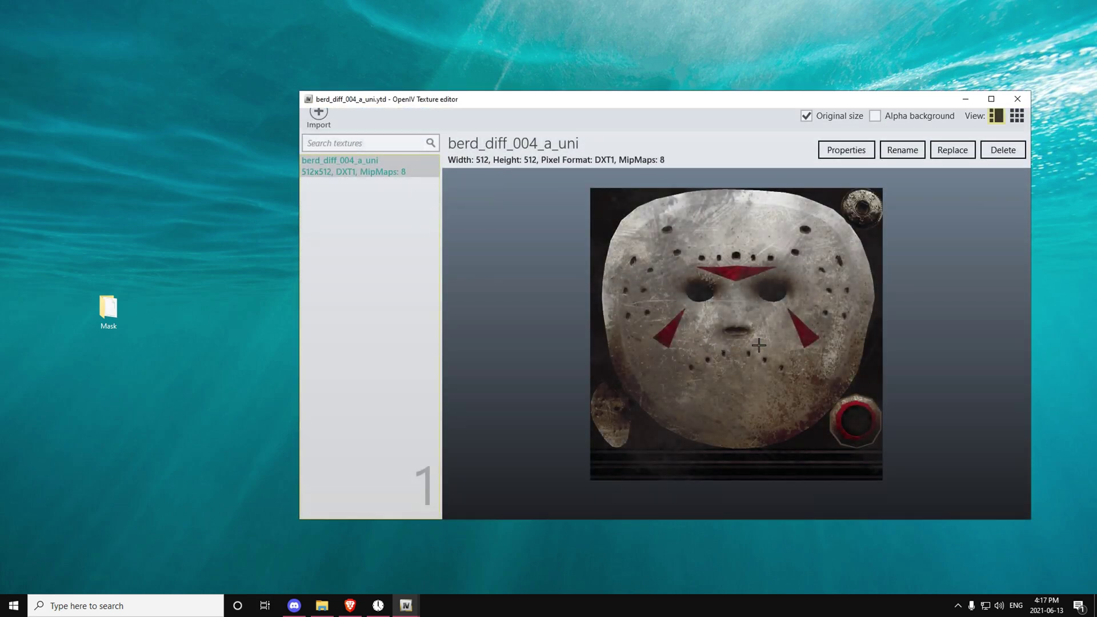
{"action": "left_click", "coordinate": [1017, 99]}
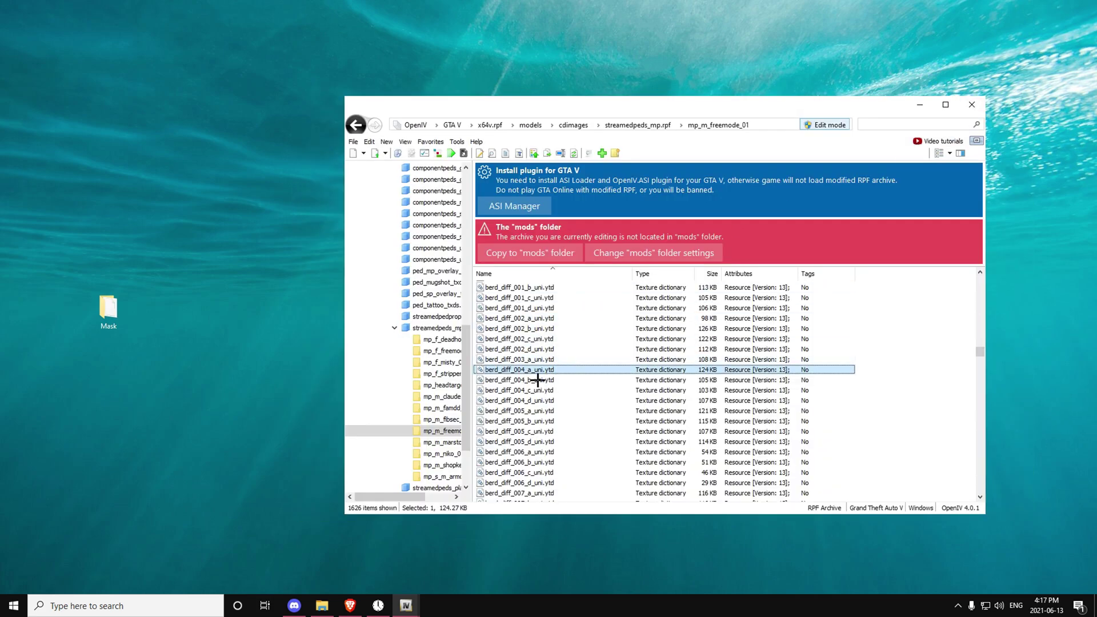
{"action": "left_click_drag", "start_coordinate": [147, 314], "coordinate": [147, 315]}
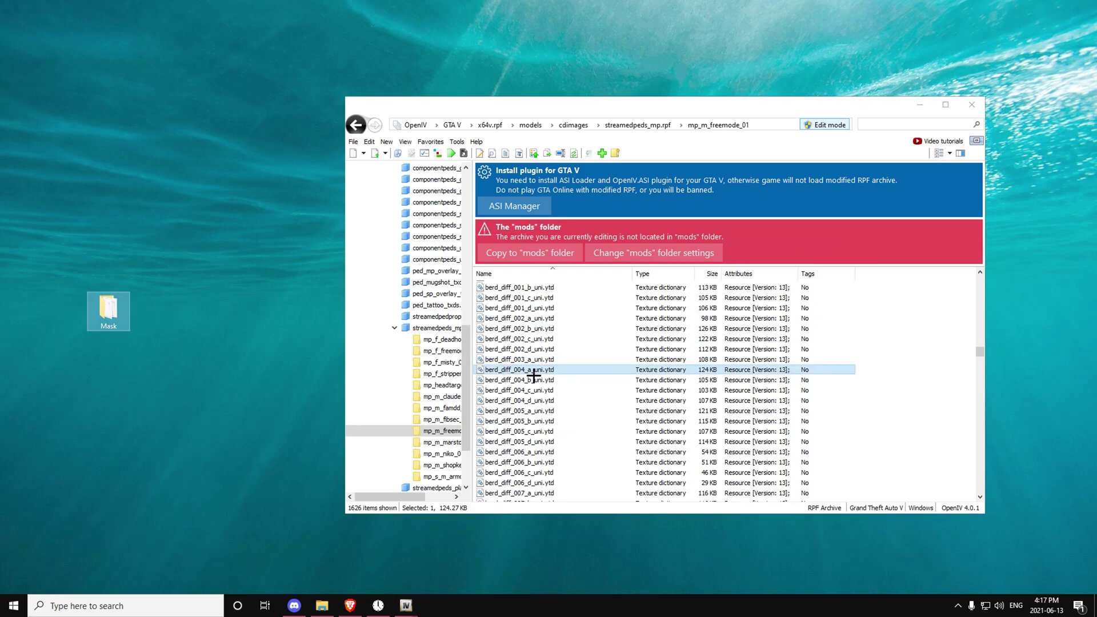
Copy berd_004_u.ydd and berd_diff_004_a_uni.ytd from the desktop Mask folder into OpenIV's mods\Mask
{"action": "scroll", "coordinate": [421, 289], "scroll_direction": "up", "scroll_amount": 7}
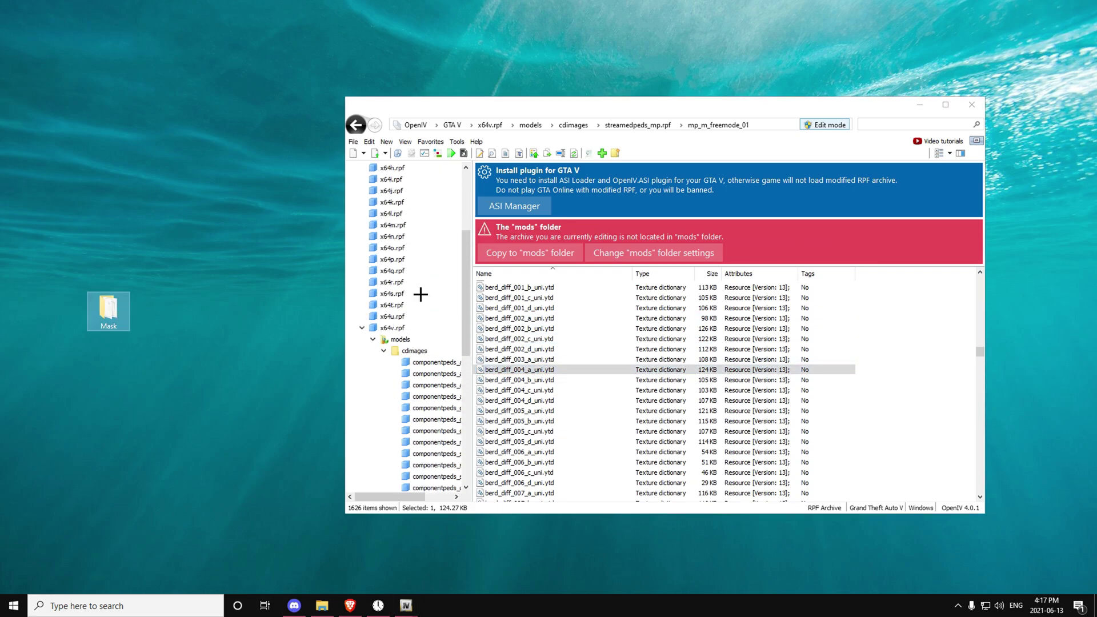
{"action": "scroll", "coordinate": [437, 343], "scroll_direction": "up", "scroll_amount": 4}
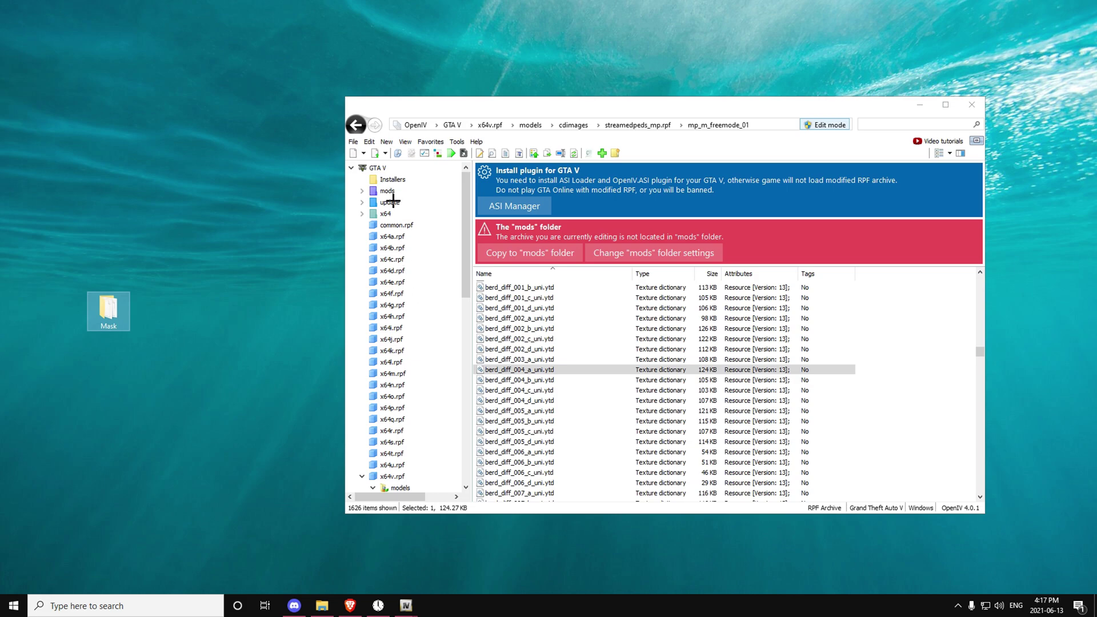
{"action": "left_click", "coordinate": [388, 192]}
{"action": "double_click", "coordinate": [498, 252]}
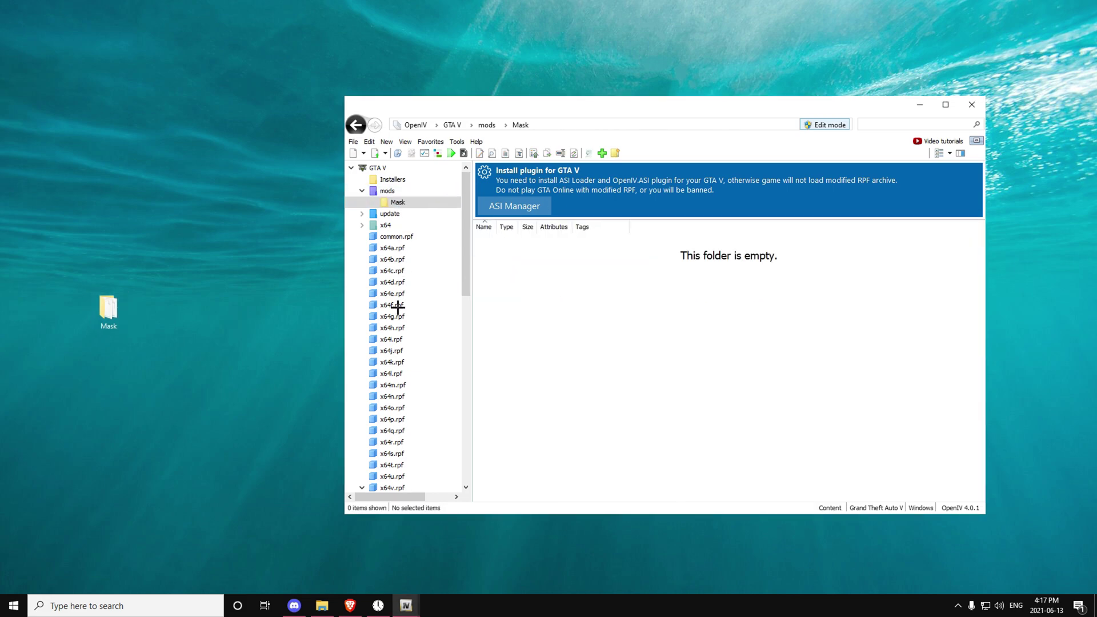
{"action": "left_click", "coordinate": [136, 306]}
{"action": "double_click", "coordinate": [137, 306]}
{"action": "left_click_drag", "start_coordinate": [1096, 114], "coordinate": [317, 246]}
{"action": "left_click_drag", "start_coordinate": [331, 355], "coordinate": [847, 314]}
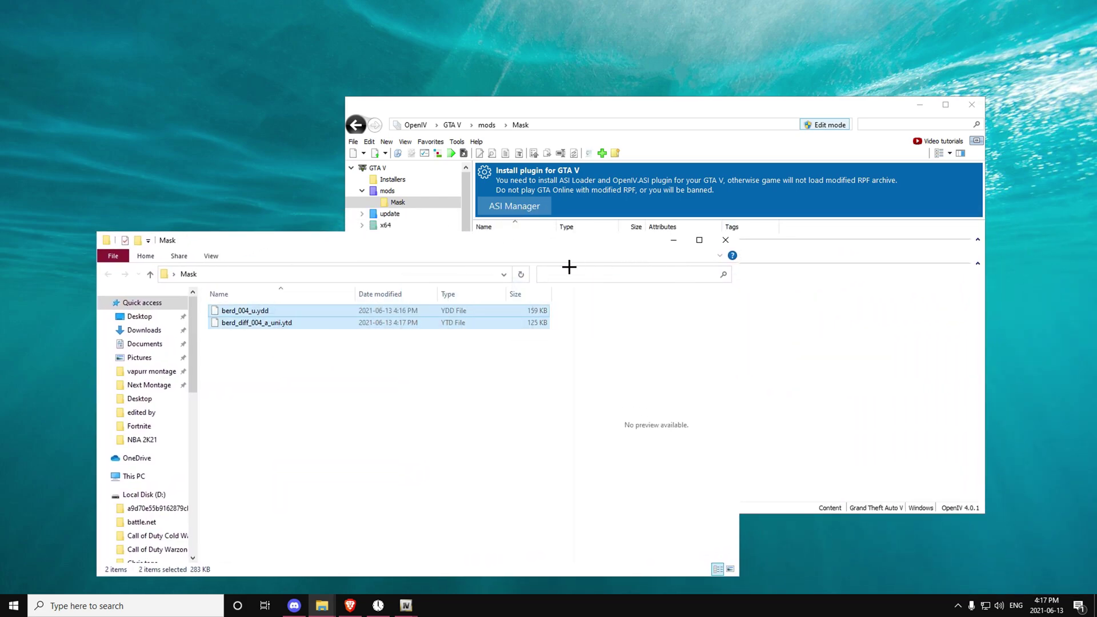
{"action": "left_click", "coordinate": [726, 240]}
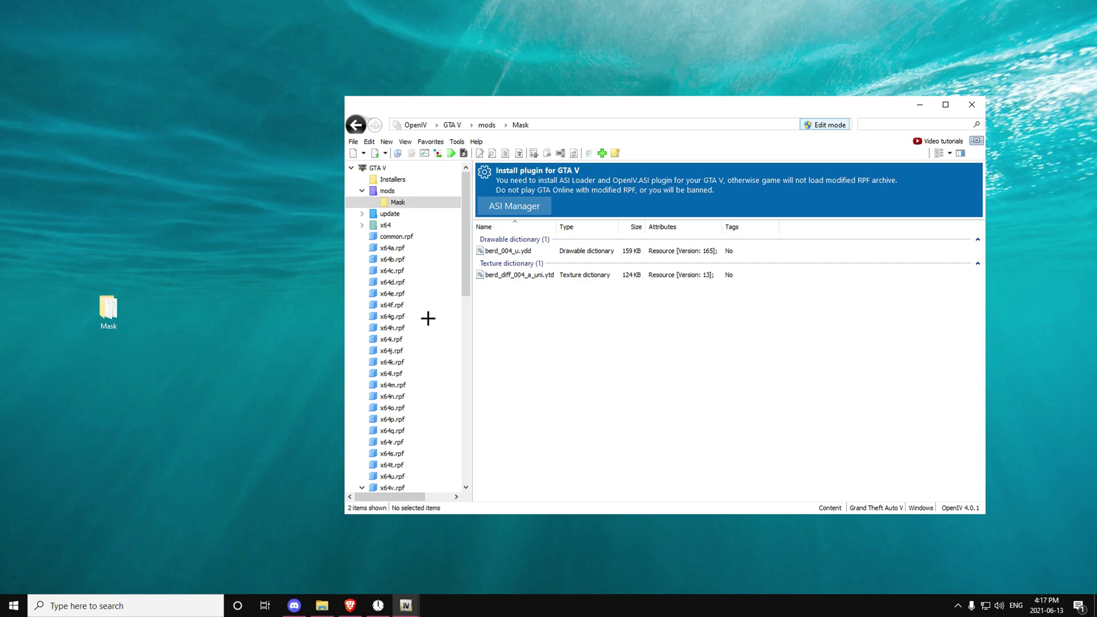
Export the berd_diff_004_a_uni texture from the .ytd as a PNG into the desktop Mask folder
{"action": "left_click", "coordinate": [556, 277]}
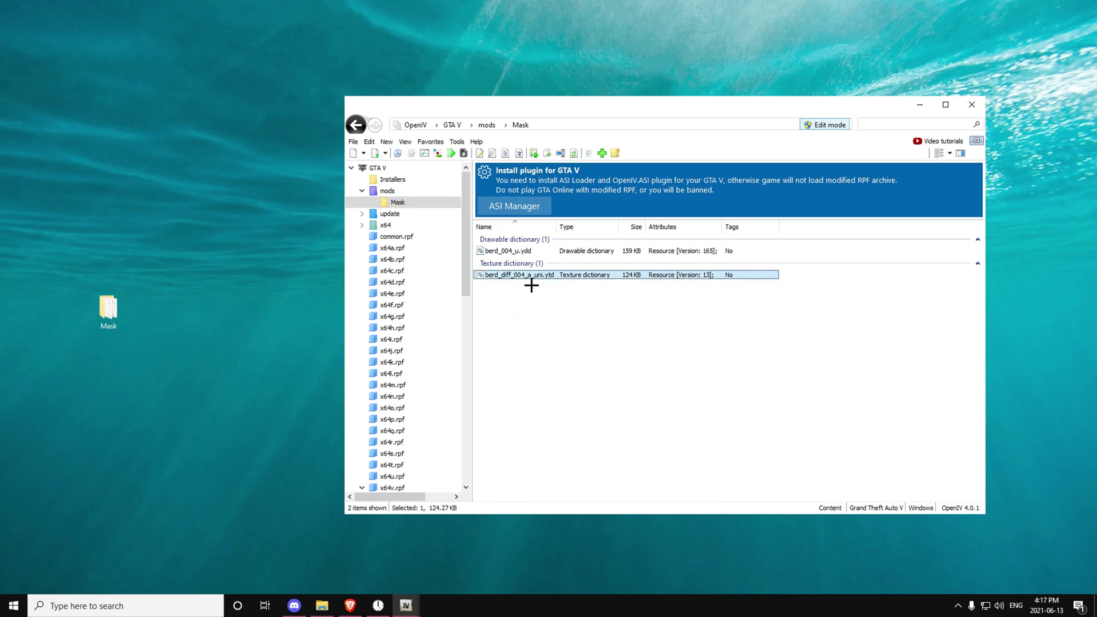
{"action": "double_click", "coordinate": [550, 275]}
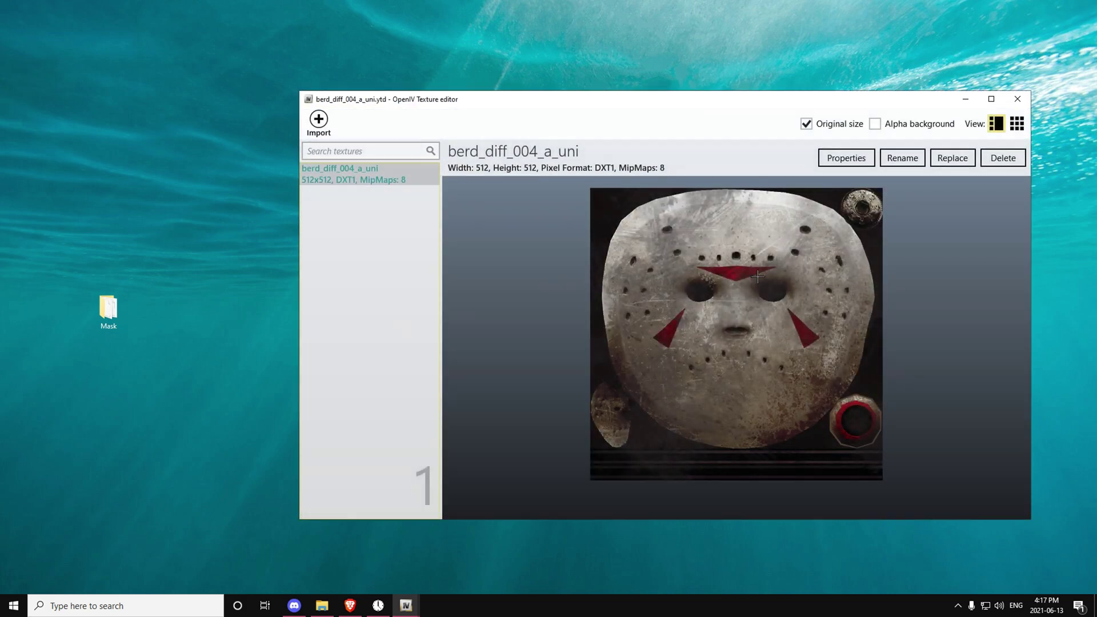
{"action": "left_click", "coordinate": [513, 500]}
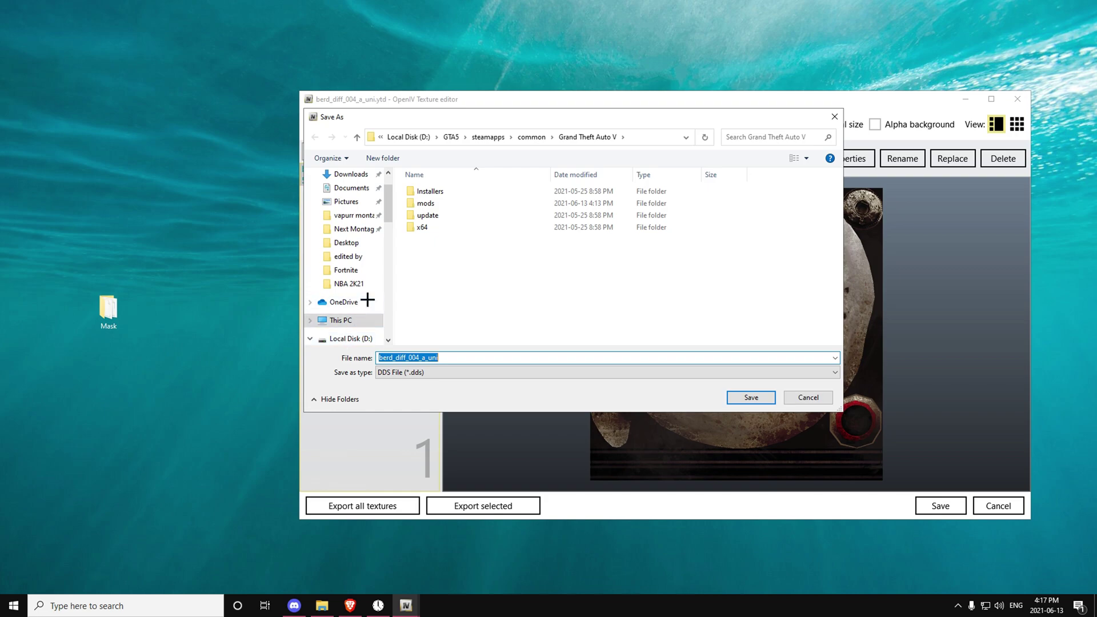
{"action": "left_click_drag", "start_coordinate": [110, 310], "coordinate": [313, 215]}
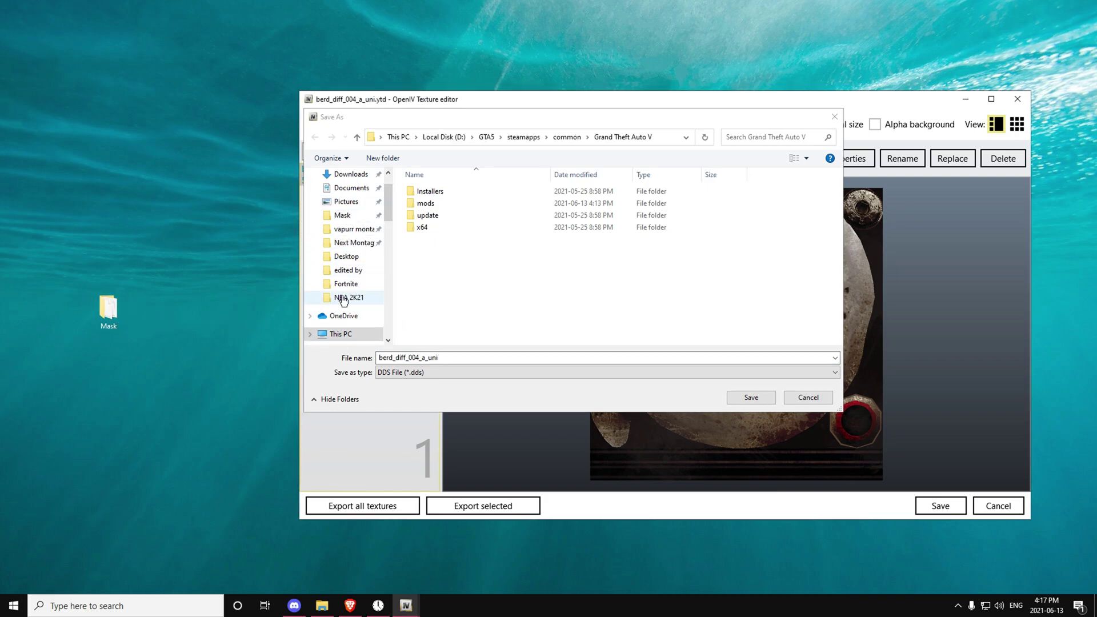
{"action": "left_click", "coordinate": [342, 217]}
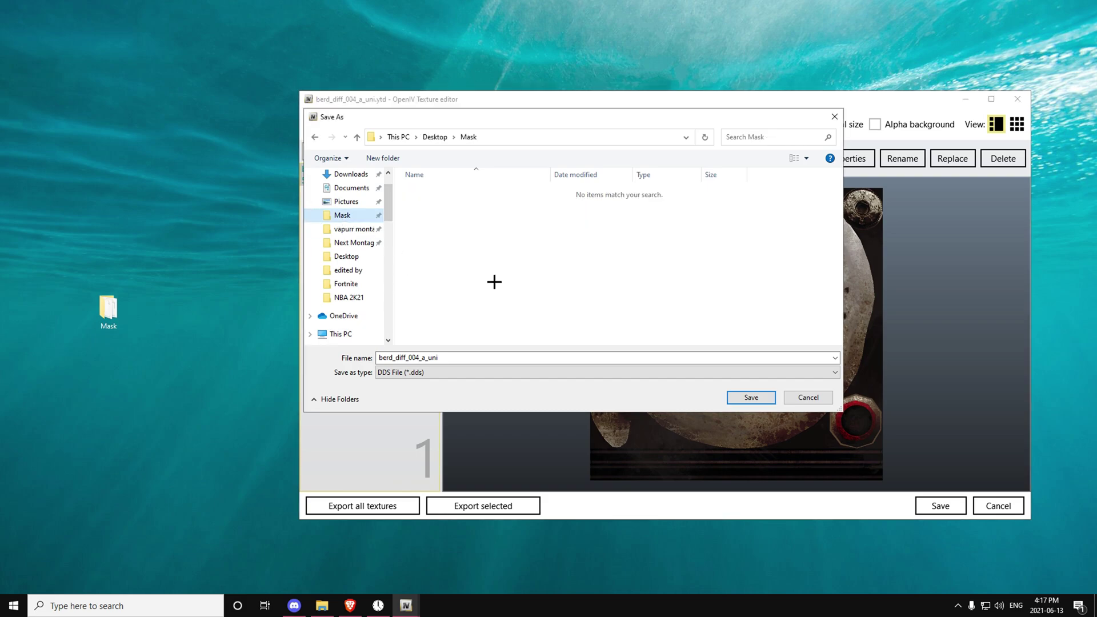
{"action": "left_click", "coordinate": [508, 375]}
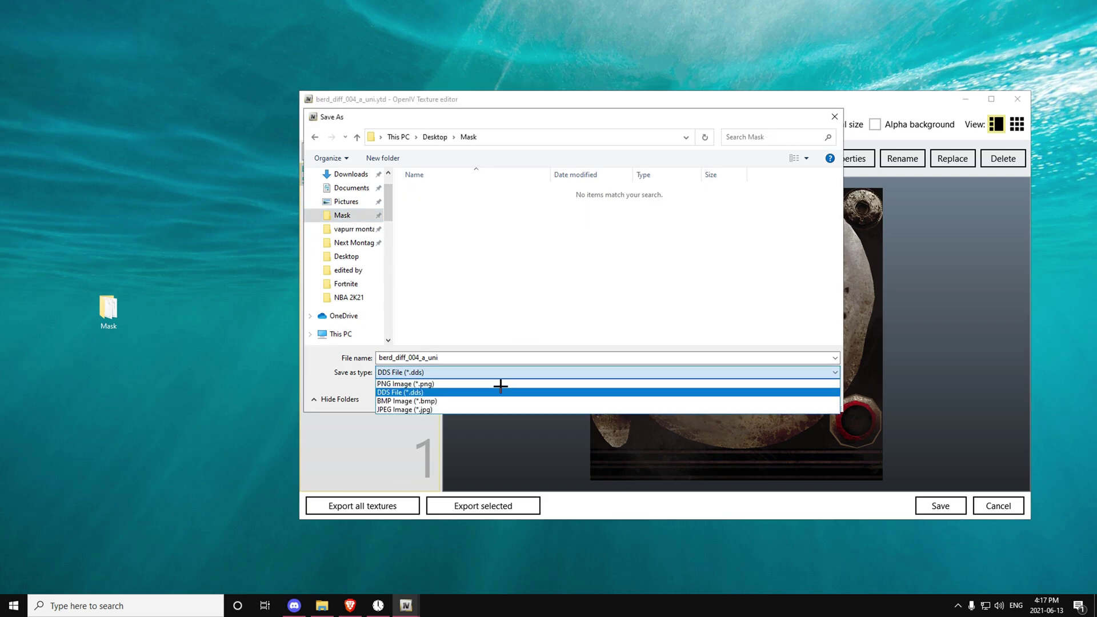
{"action": "left_click", "coordinate": [449, 384]}
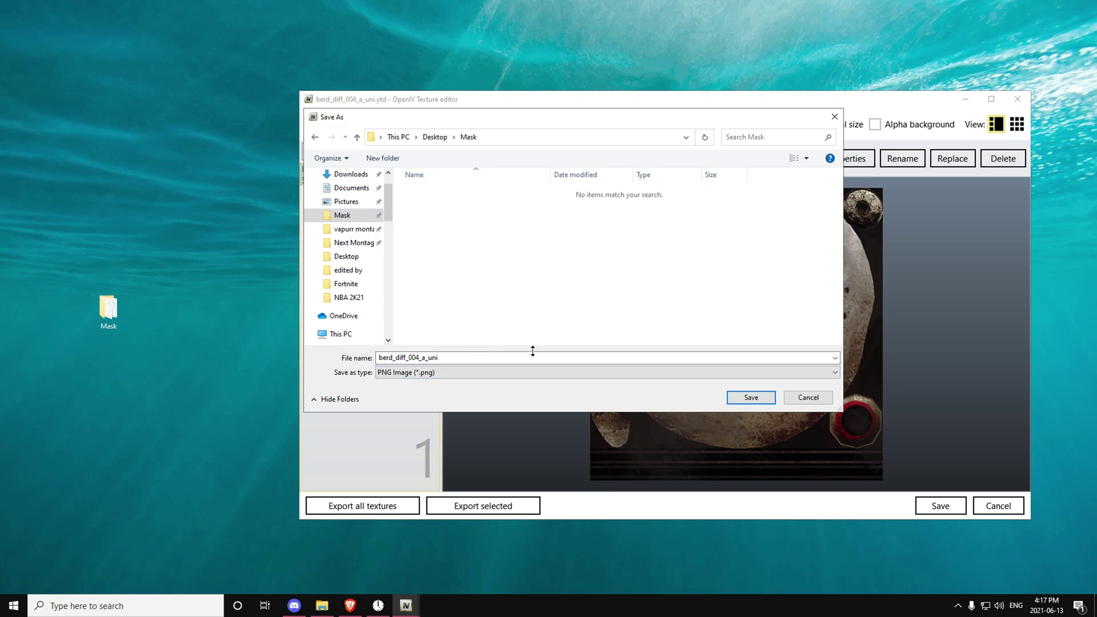
{"action": "left_click", "coordinate": [729, 397]}
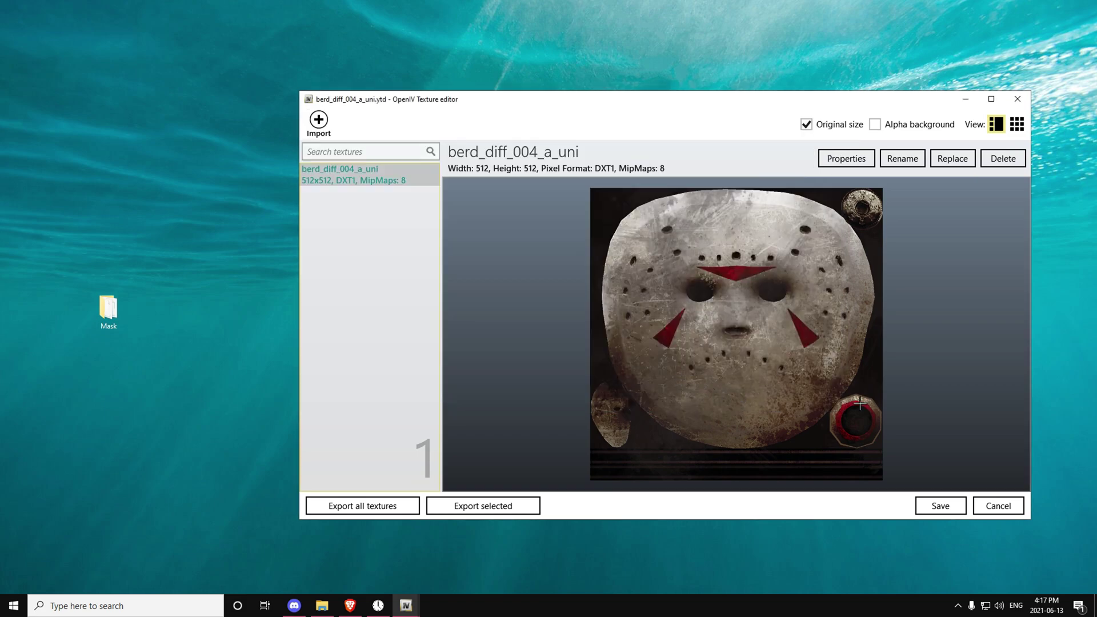
{"action": "left_click", "coordinate": [940, 506]}
{"action": "double_click", "coordinate": [108, 309]}
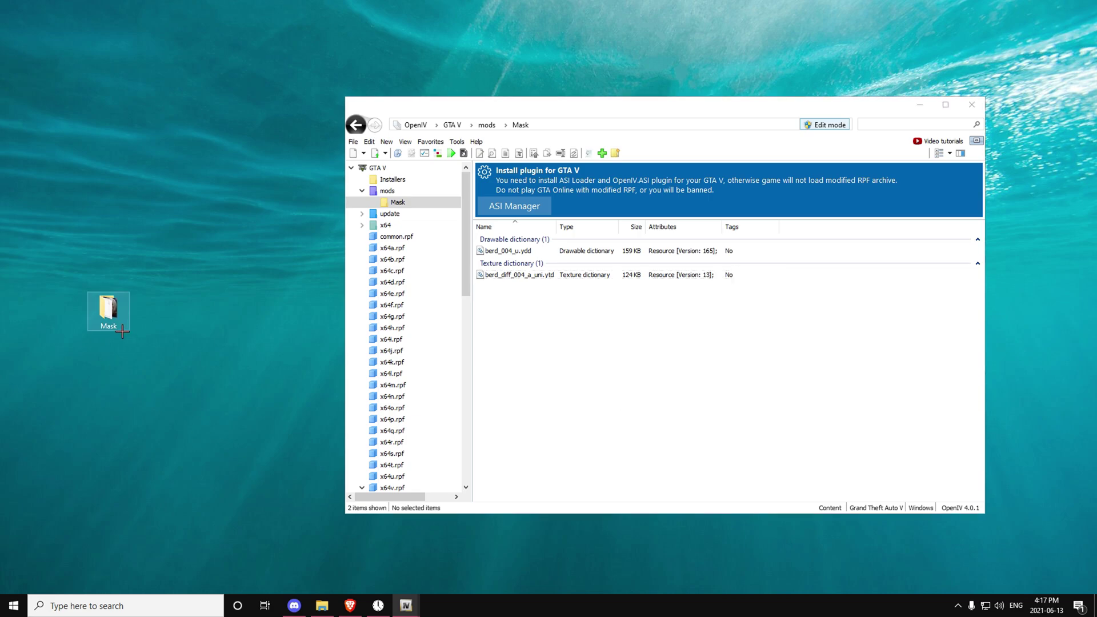
Drag berd_diff_004_a_uni.png into OpenIV's Mask folder, close Explorer, and search Start for 'photos'
{"action": "left_click_drag", "start_coordinate": [505, 283], "coordinate": [594, 300]}
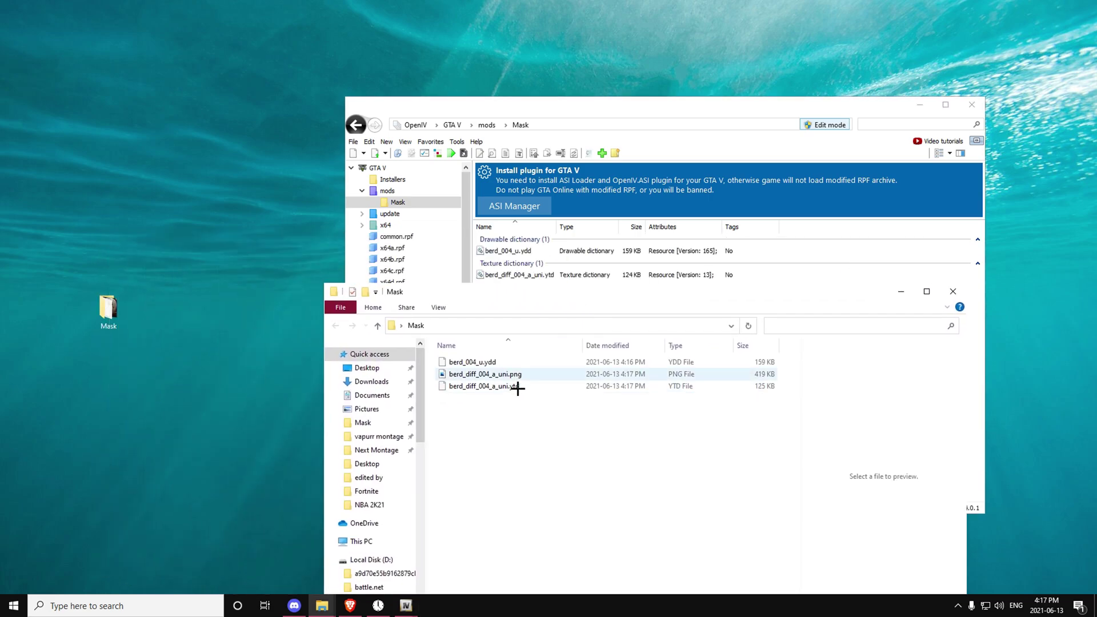
{"action": "left_click_drag", "start_coordinate": [503, 300], "coordinate": [422, 335]}
{"action": "left_click_drag", "start_coordinate": [412, 410], "coordinate": [541, 309]}
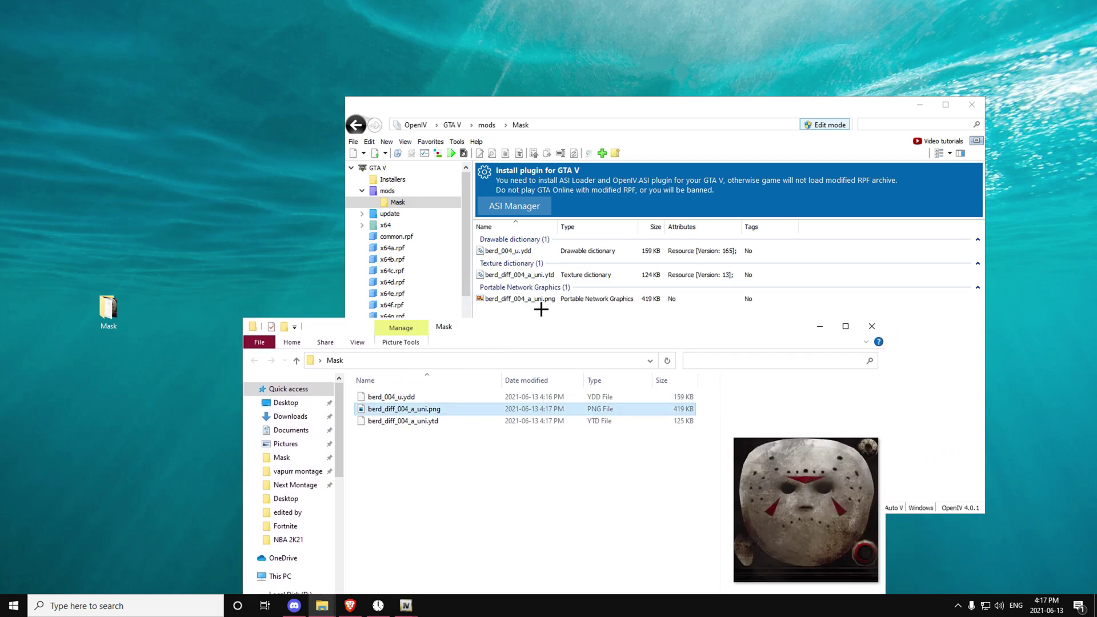
{"action": "left_click", "coordinate": [871, 326]}
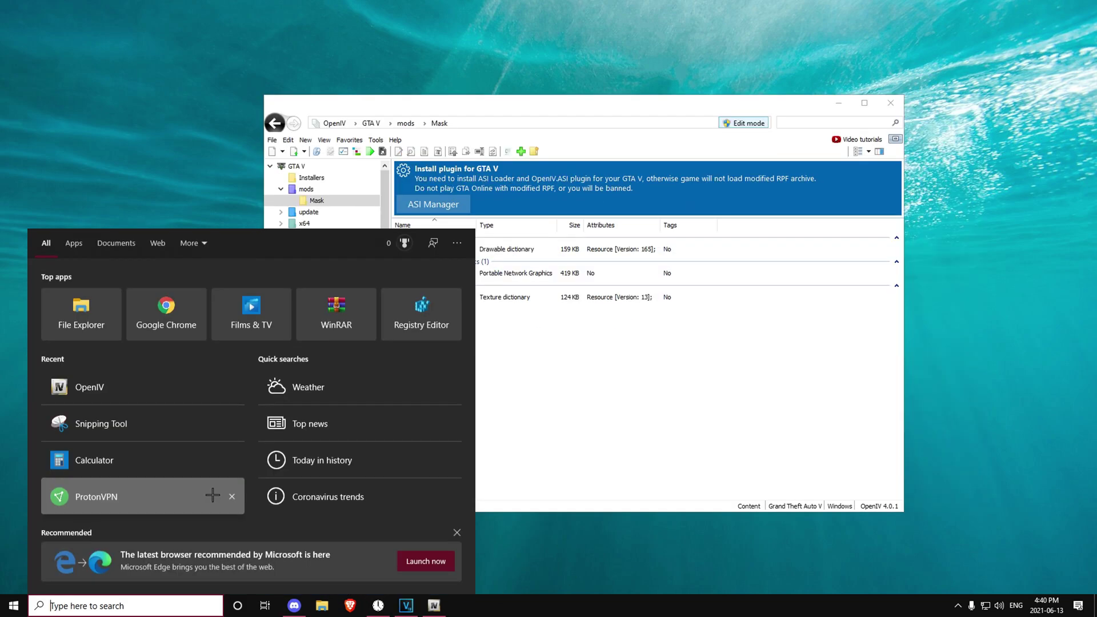
{"action": "type", "text": "photos"}
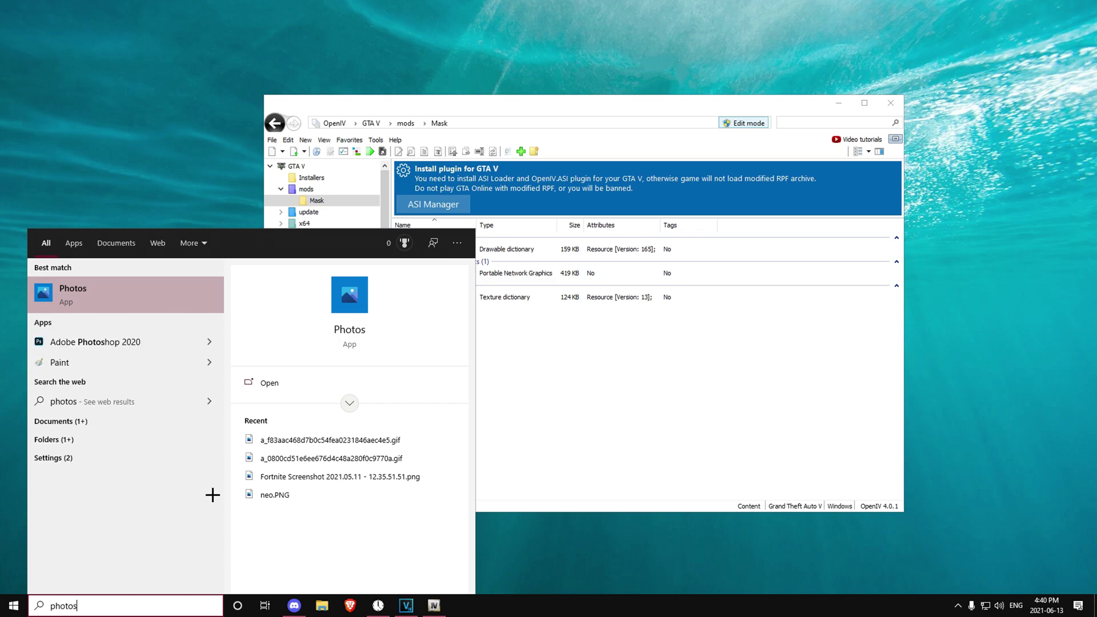
Launch Adobe Photoshop 2020 from the 'photos' search results
{"action": "left_click", "coordinate": [76, 344]}
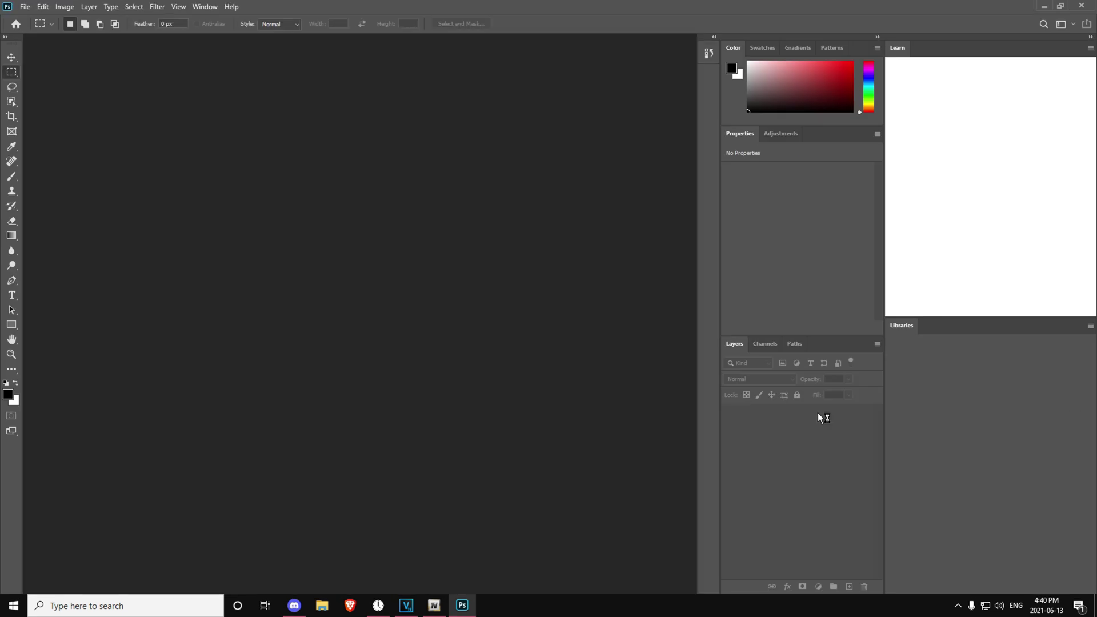
Open berd_diff_004_a_uni.png from the desktop Mask folder through File > Open
{"action": "left_click", "coordinate": [25, 7]}
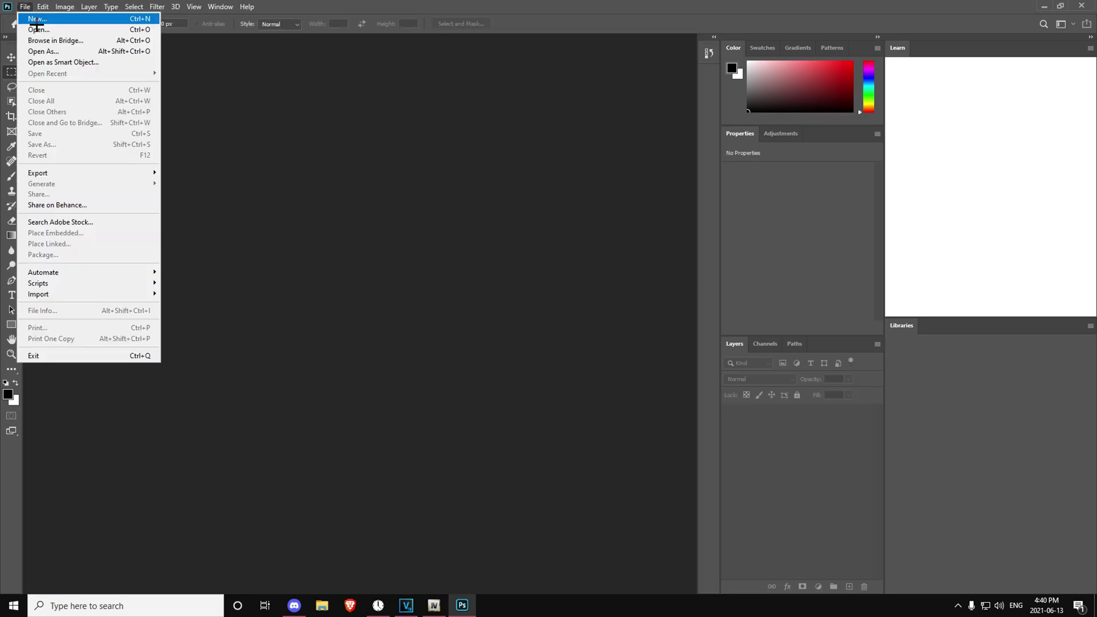
{"action": "left_click", "coordinate": [39, 29]}
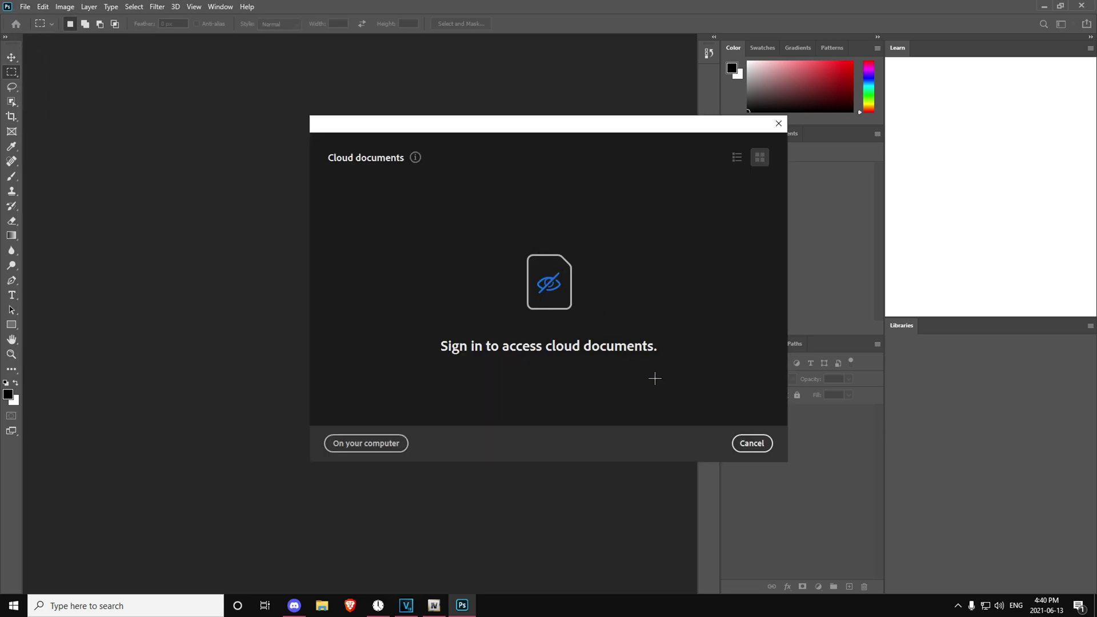
{"action": "left_click", "coordinate": [371, 443]}
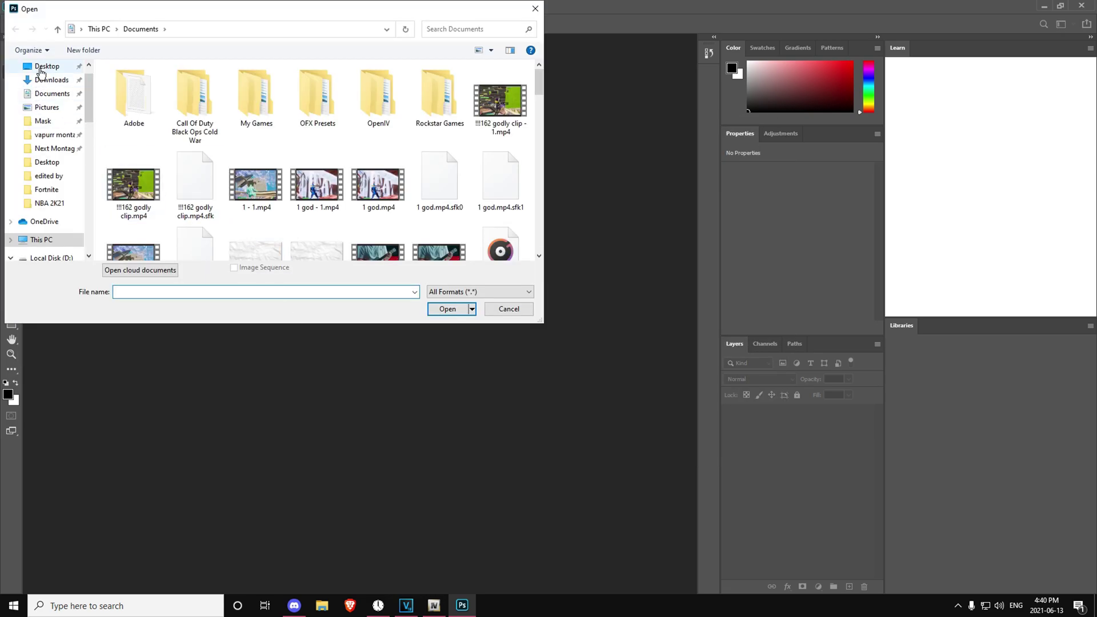
{"action": "scroll", "coordinate": [40, 72], "scroll_direction": "up", "scroll_amount": 1}
{"action": "left_click", "coordinate": [43, 143]}
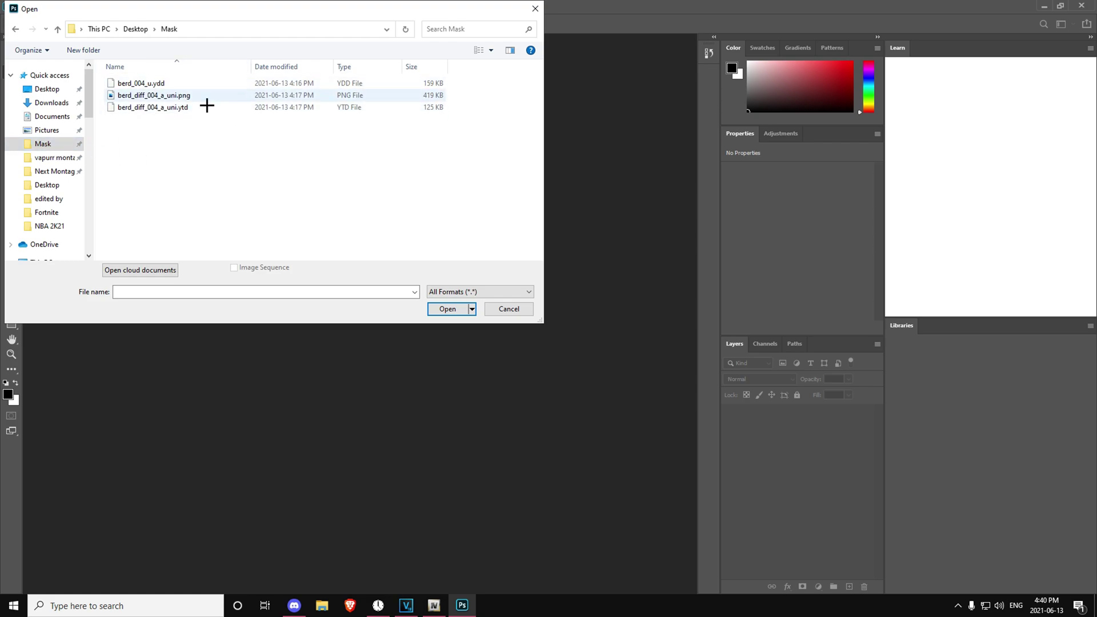
{"action": "left_click", "coordinate": [207, 99]}
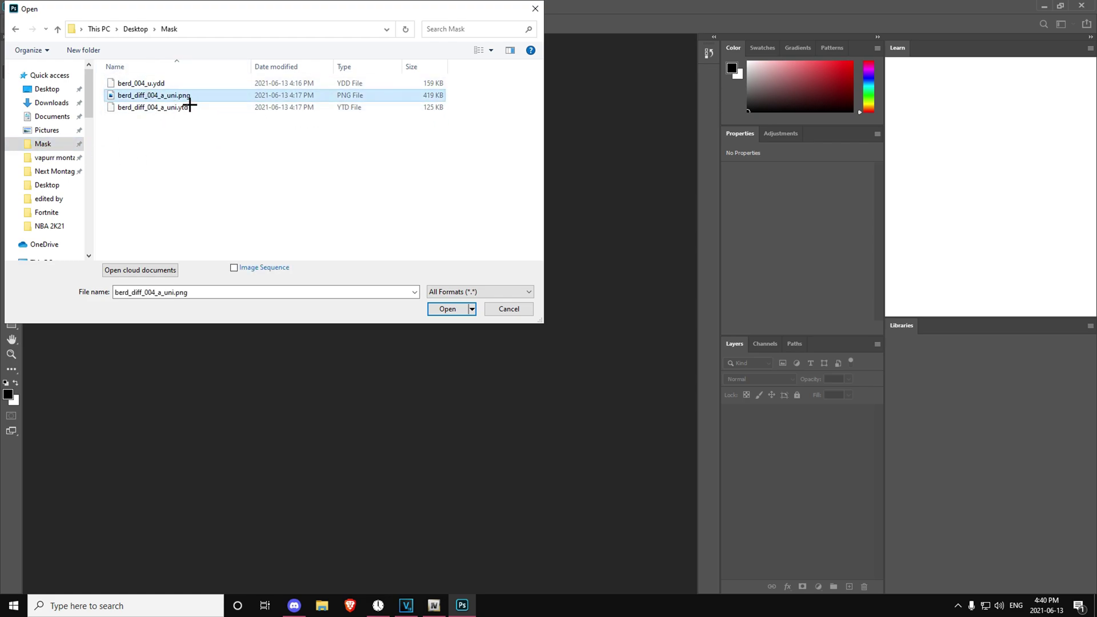
{"action": "key", "text": "Return"}
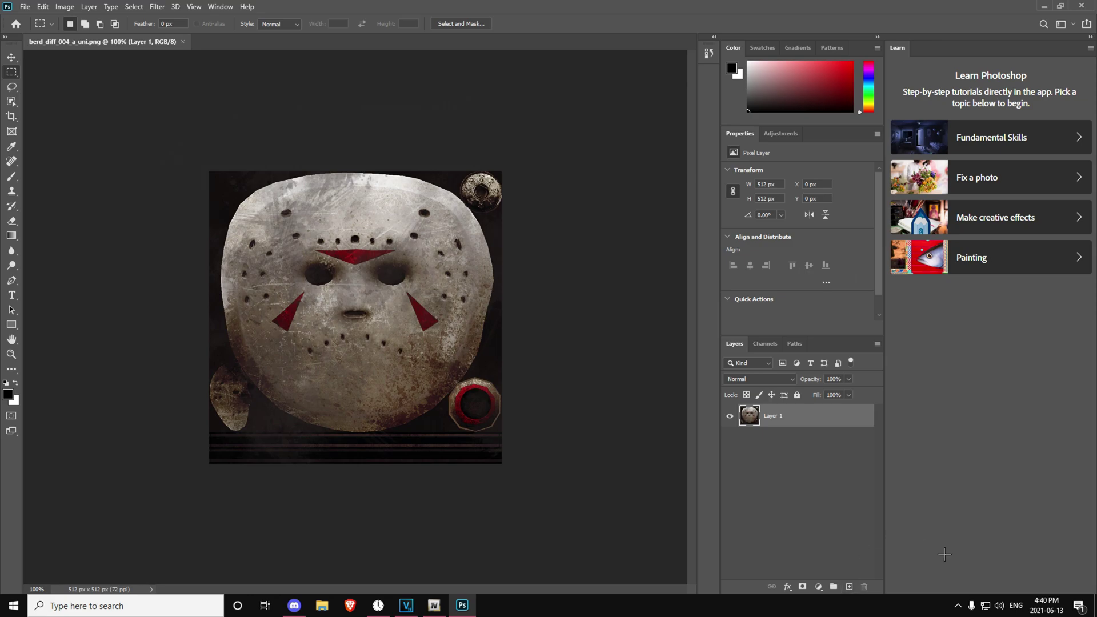
Add Layer 2 and fill it with pure white using the Paint Bucket
{"action": "left_click", "coordinate": [850, 587]}
{"action": "left_click", "coordinate": [822, 491]}
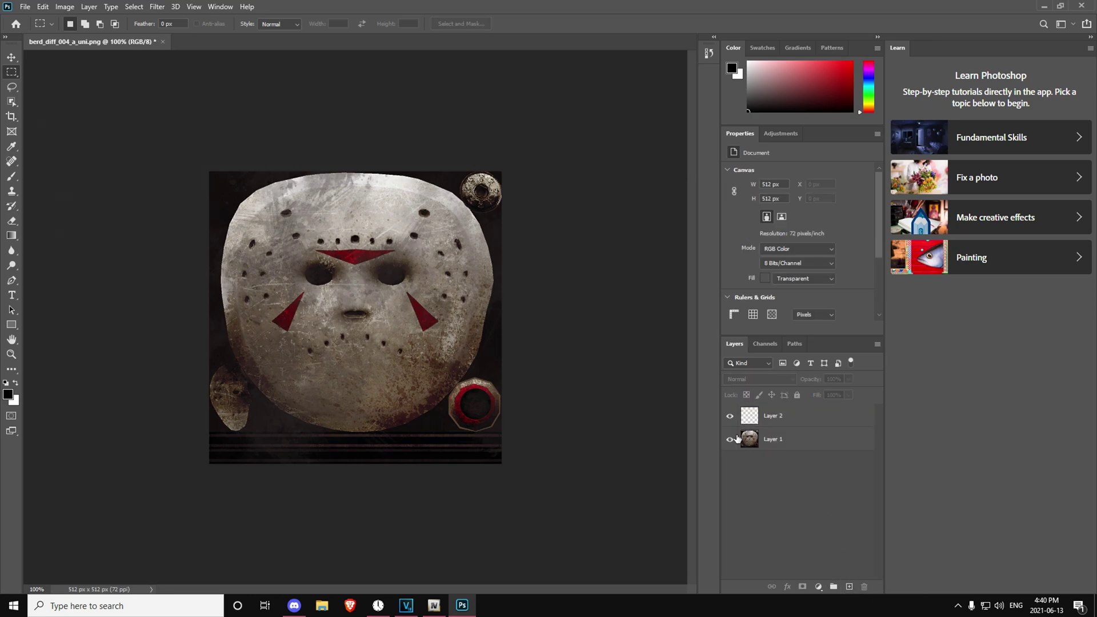
{"action": "left_click", "coordinate": [761, 420]}
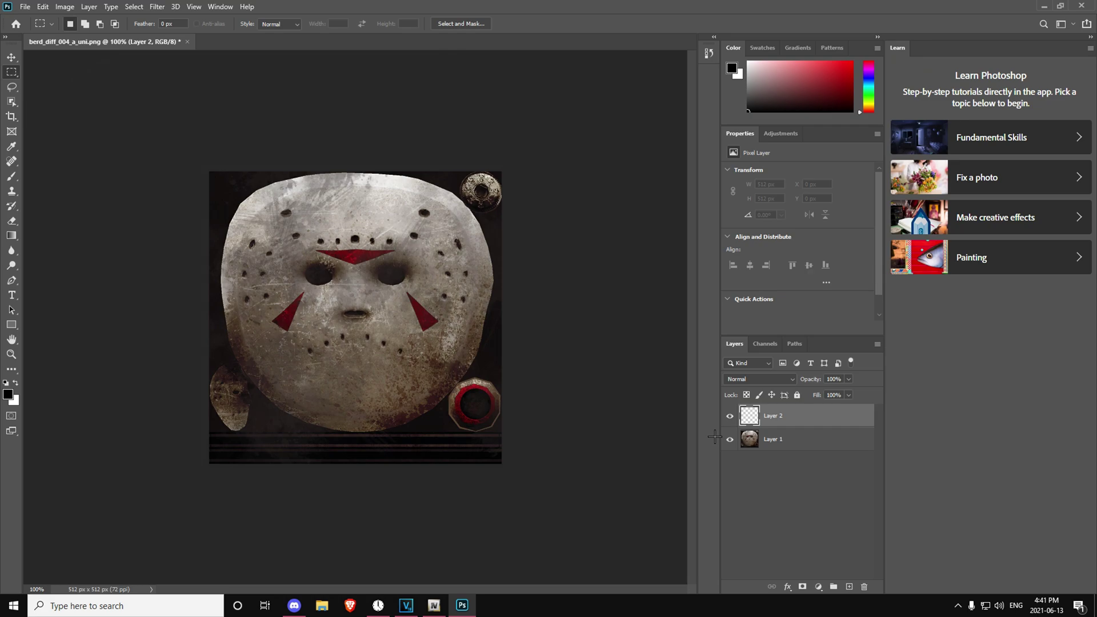
{"action": "left_click", "coordinate": [11, 235]}
{"action": "left_click", "coordinate": [55, 250]}
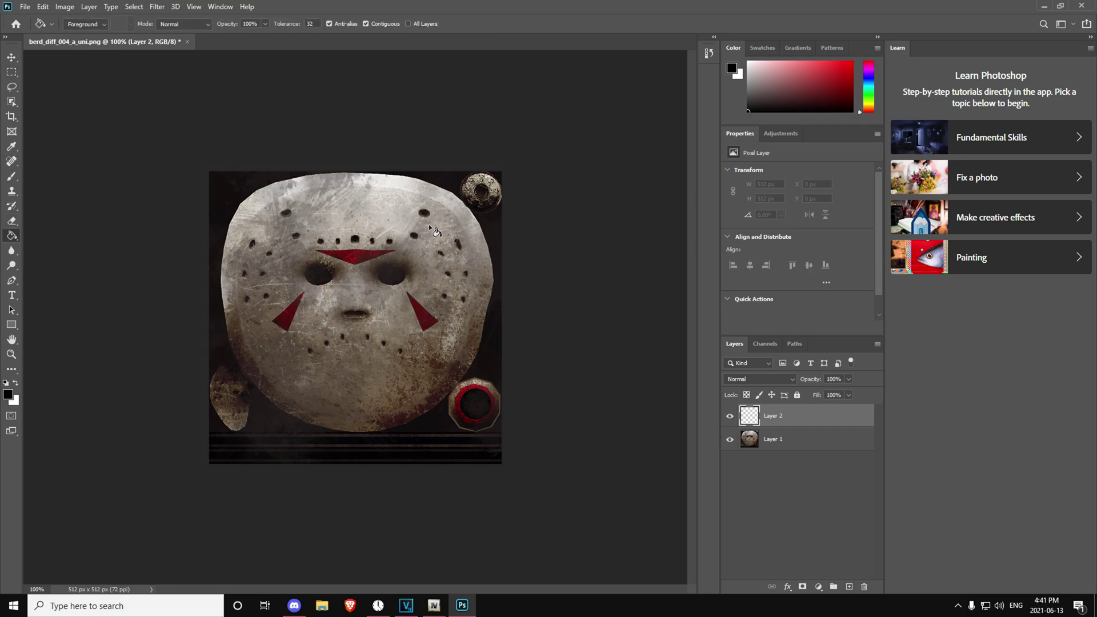
{"action": "left_click", "coordinate": [750, 56]}
{"action": "left_click_drag", "start_coordinate": [749, 63], "coordinate": [745, 60]}
{"action": "left_click", "coordinate": [320, 227]}
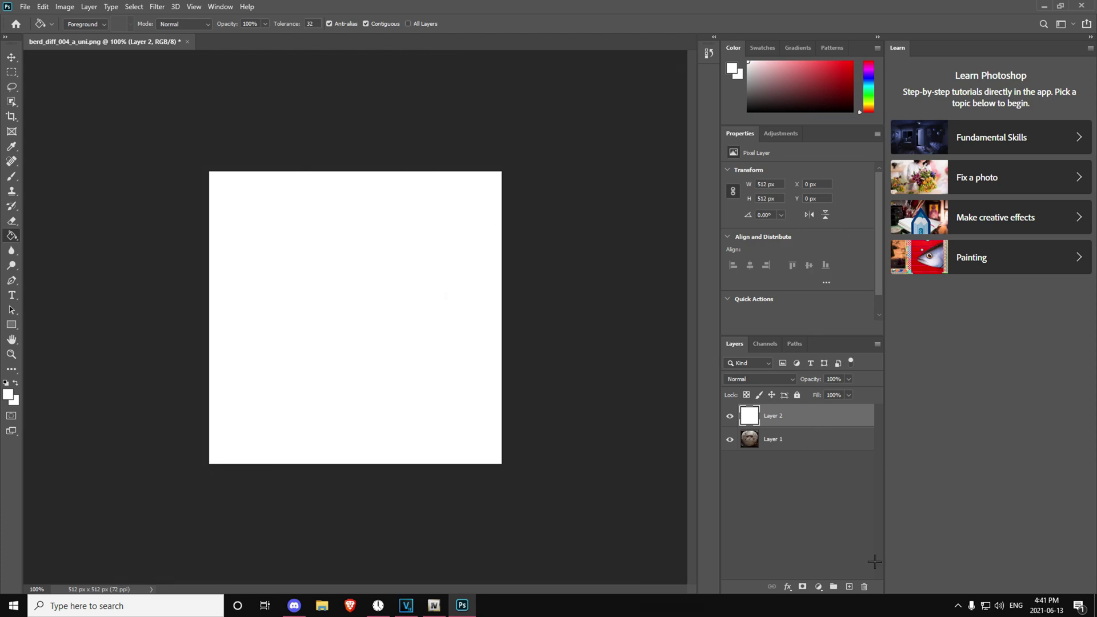
Switch between Layer 1 and Layer 2, leaving Layer 2 active
{"action": "left_click", "coordinate": [799, 441]}
{"action": "left_click", "coordinate": [787, 424]}
{"action": "left_click", "coordinate": [797, 445]}
{"action": "left_click", "coordinate": [783, 427]}
Export the white image as PNG, replacing berd_diff_004_a_uni.png in the desktop Mask folder
{"action": "left_click", "coordinate": [26, 7]}
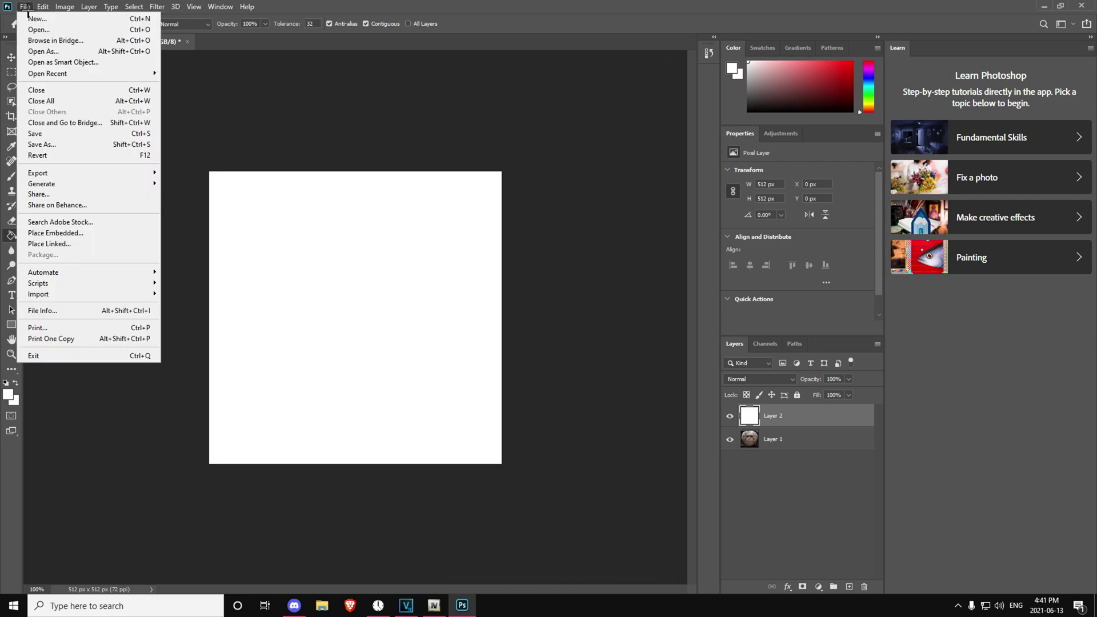
{"action": "mouse_move", "coordinate": [57, 173]}
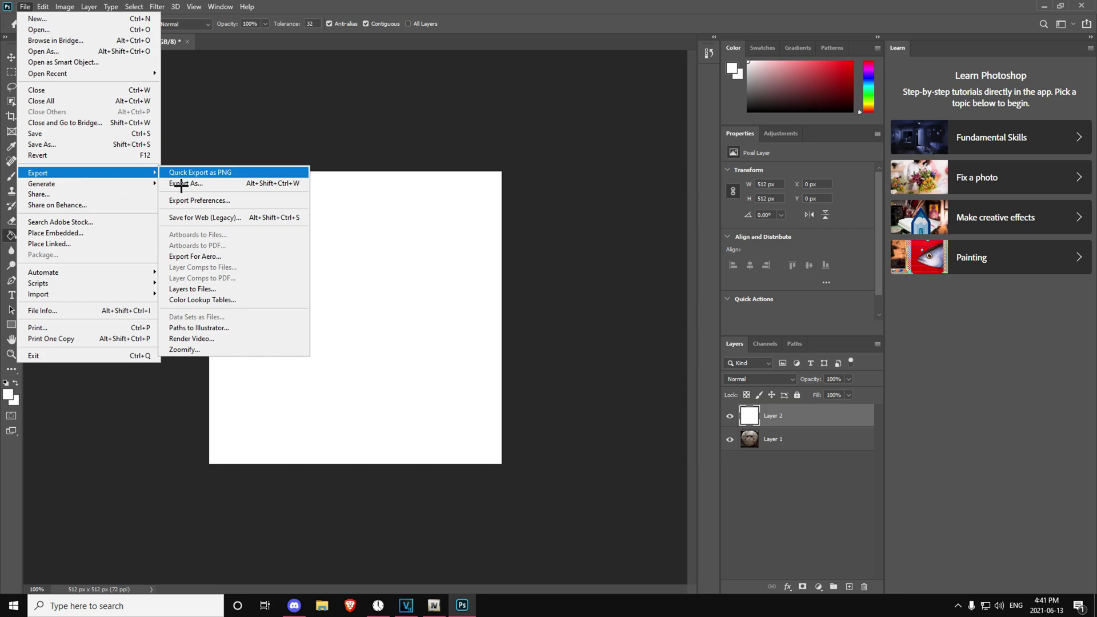
{"action": "left_click", "coordinate": [232, 183]}
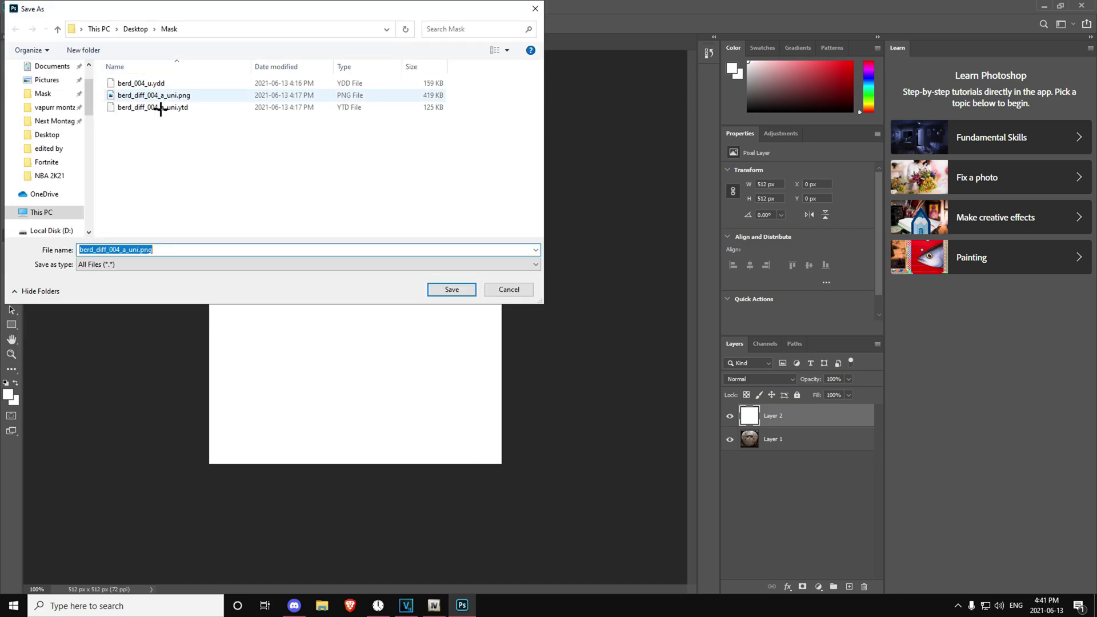
{"action": "left_click", "coordinate": [449, 290]}
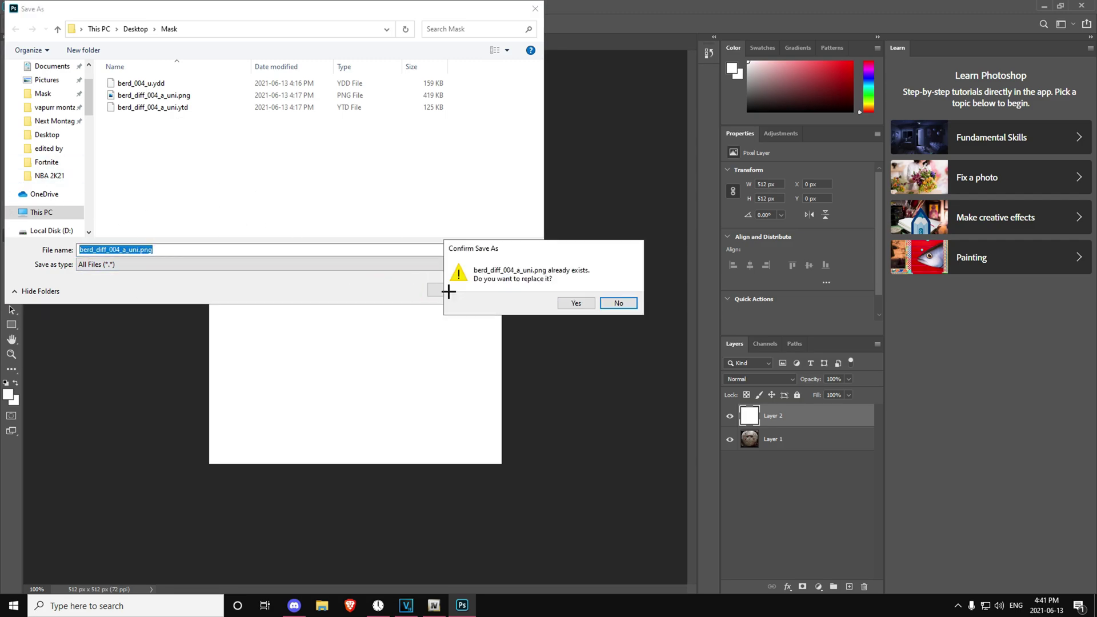
{"action": "left_click", "coordinate": [573, 305]}
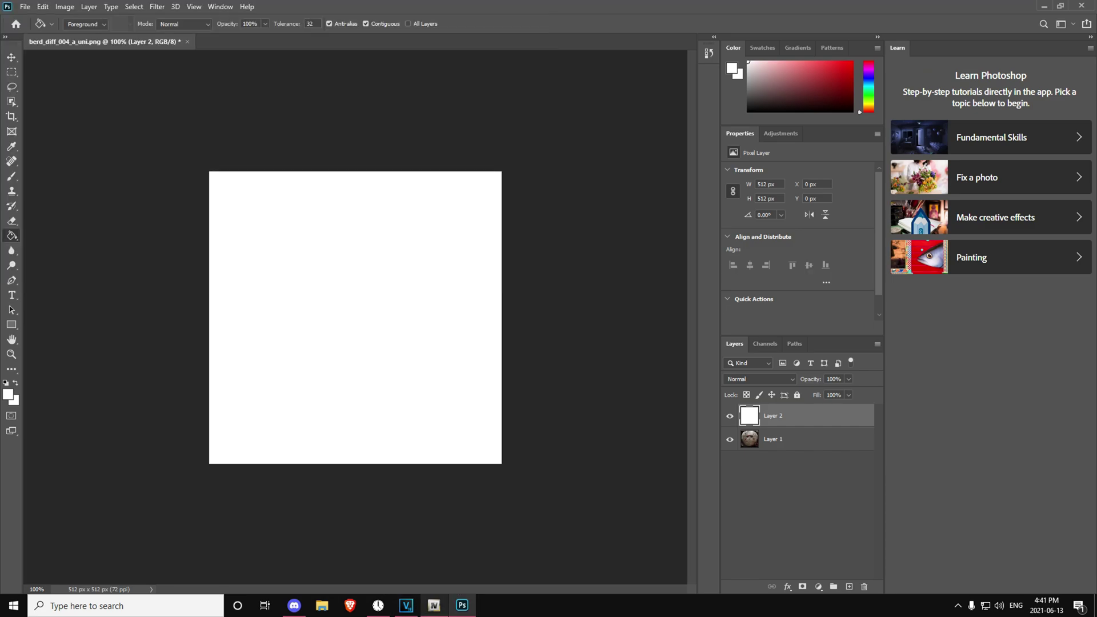
{"action": "left_click", "coordinate": [434, 605]}
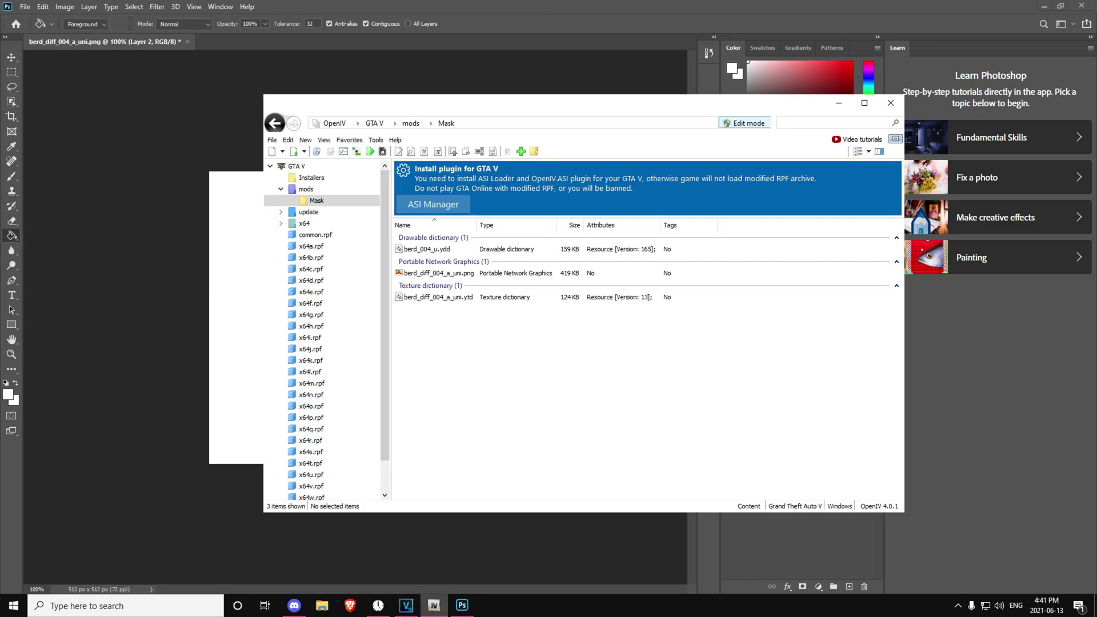
Replace the berd_diff_004_a_uni texture with the white PNG and save the .ytd
{"action": "left_click", "coordinate": [412, 299]}
{"action": "left_click", "coordinate": [458, 315]}
{"action": "double_click", "coordinate": [456, 299]}
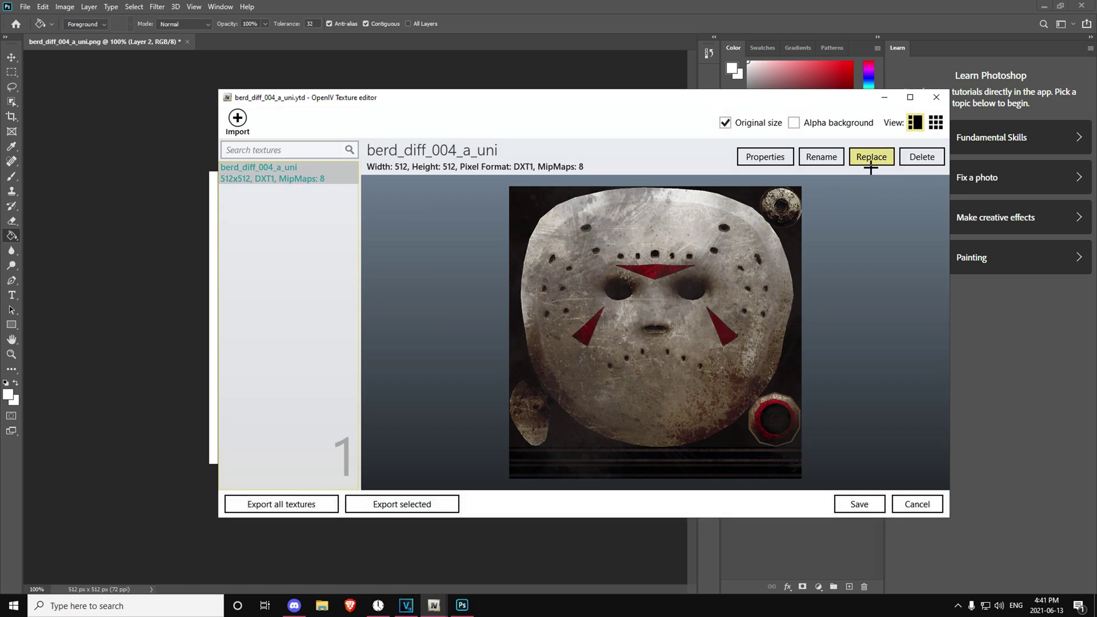
{"action": "left_click", "coordinate": [874, 158]}
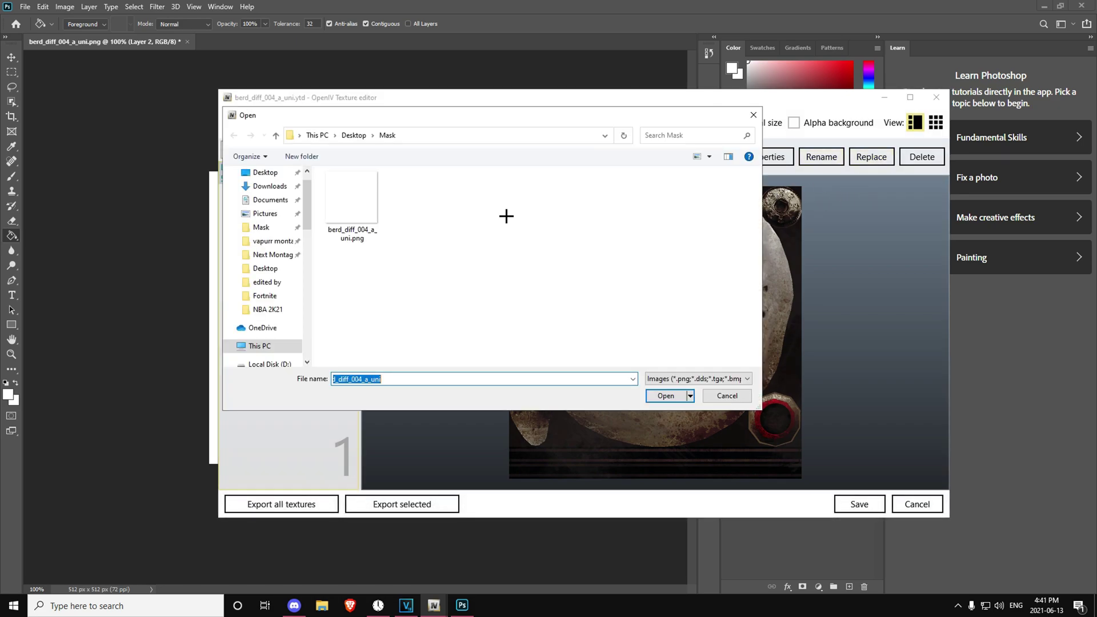
{"action": "left_click", "coordinate": [355, 222]}
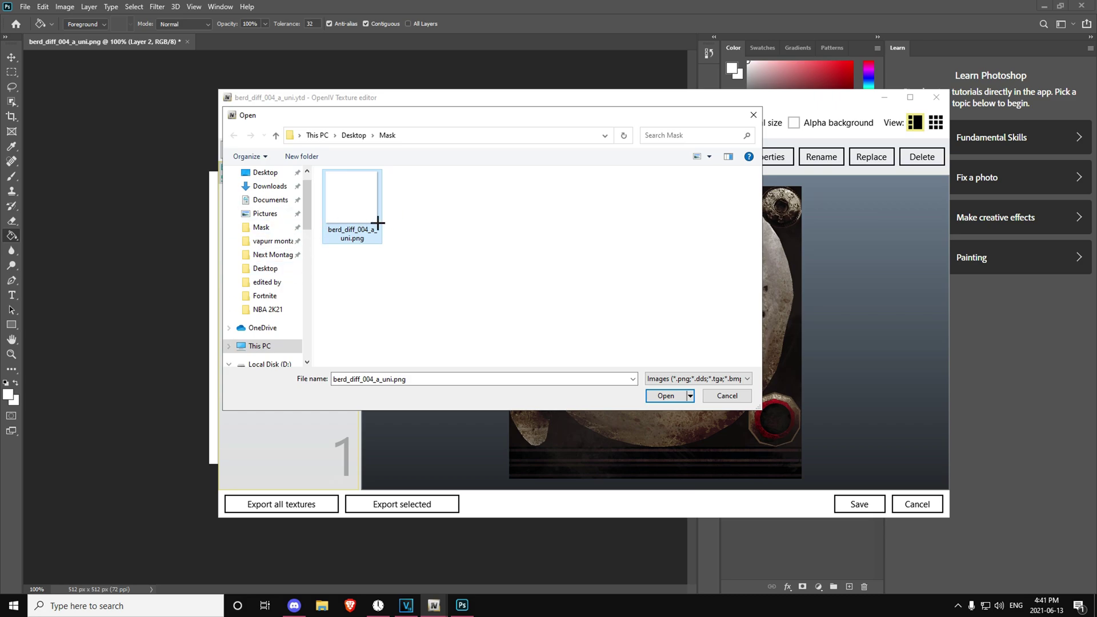
{"action": "double_click", "coordinate": [376, 223]}
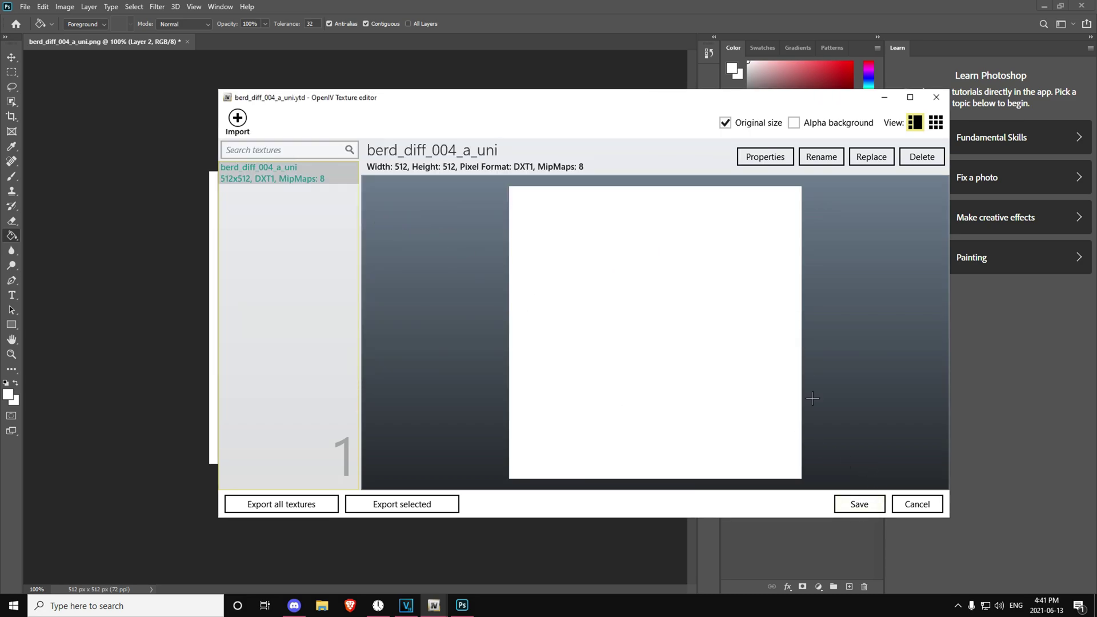
{"action": "left_click", "coordinate": [861, 503]}
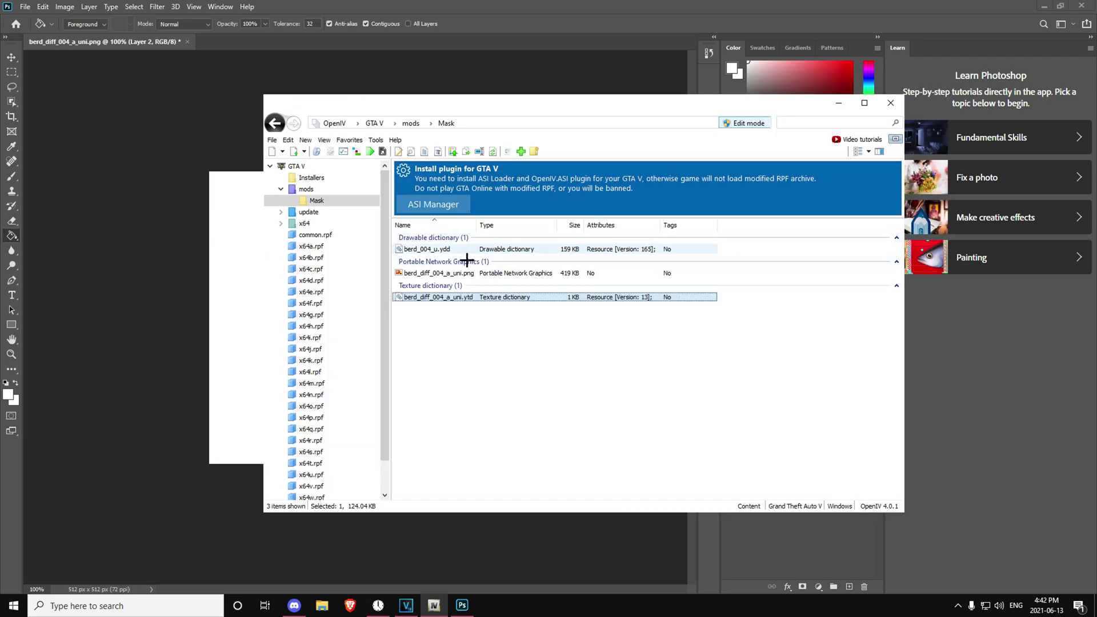
Preview berd_004_u.ydd in Model Viewer to confirm the mask is white, then close OpenIV
{"action": "left_click_drag", "start_coordinate": [486, 105], "coordinate": [539, 122]}
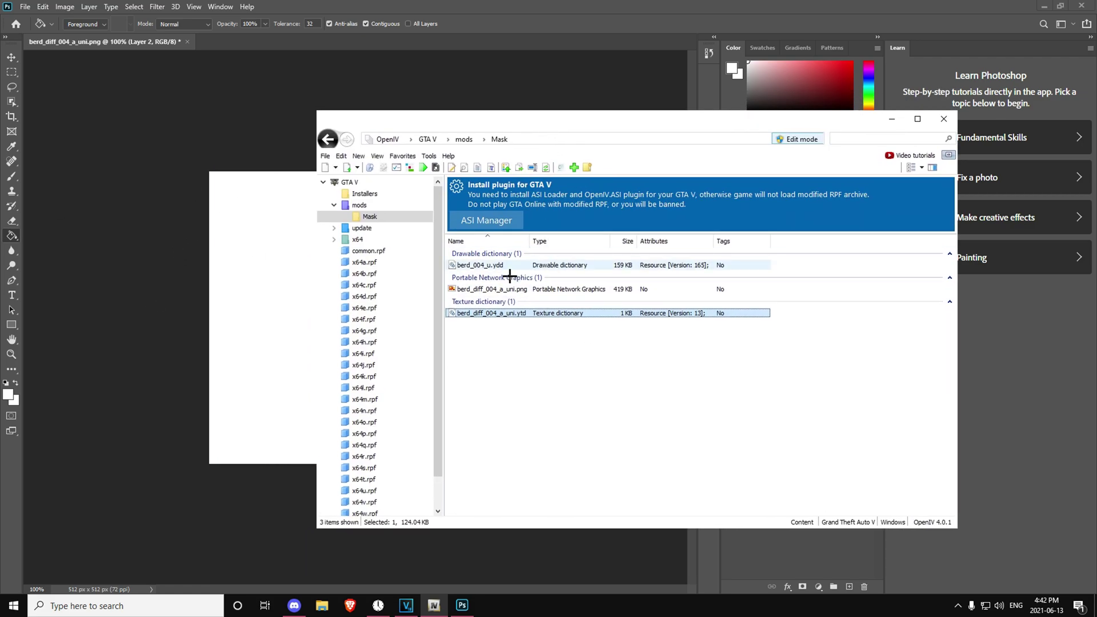
{"action": "double_click", "coordinate": [505, 266]}
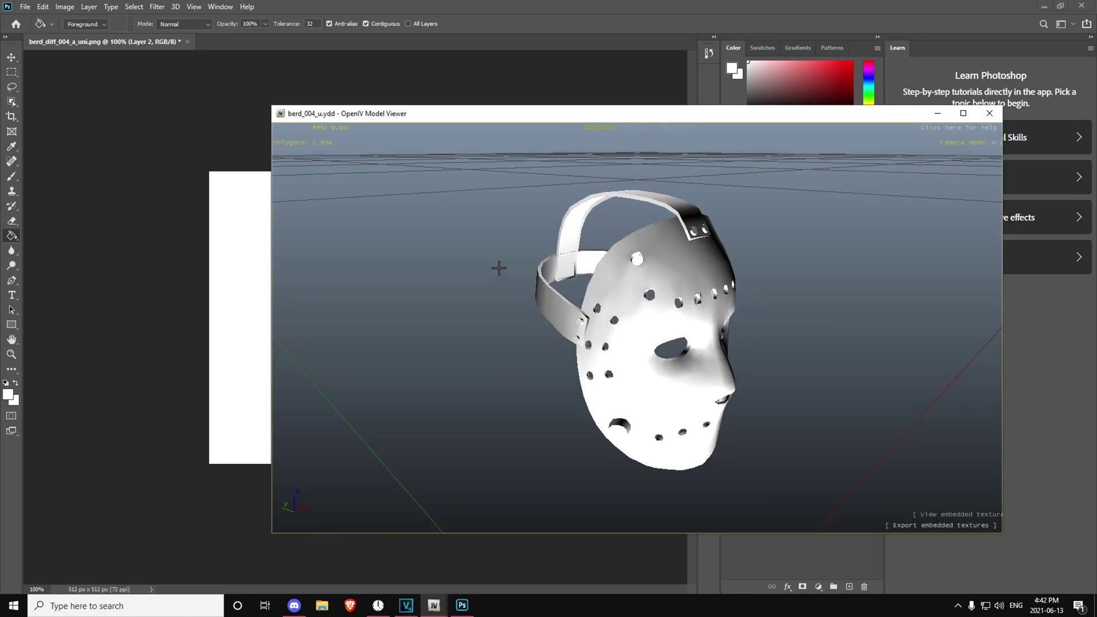
{"action": "left_click_drag", "start_coordinate": [498, 268], "coordinate": [507, 292]}
{"action": "left_click", "coordinate": [989, 113]}
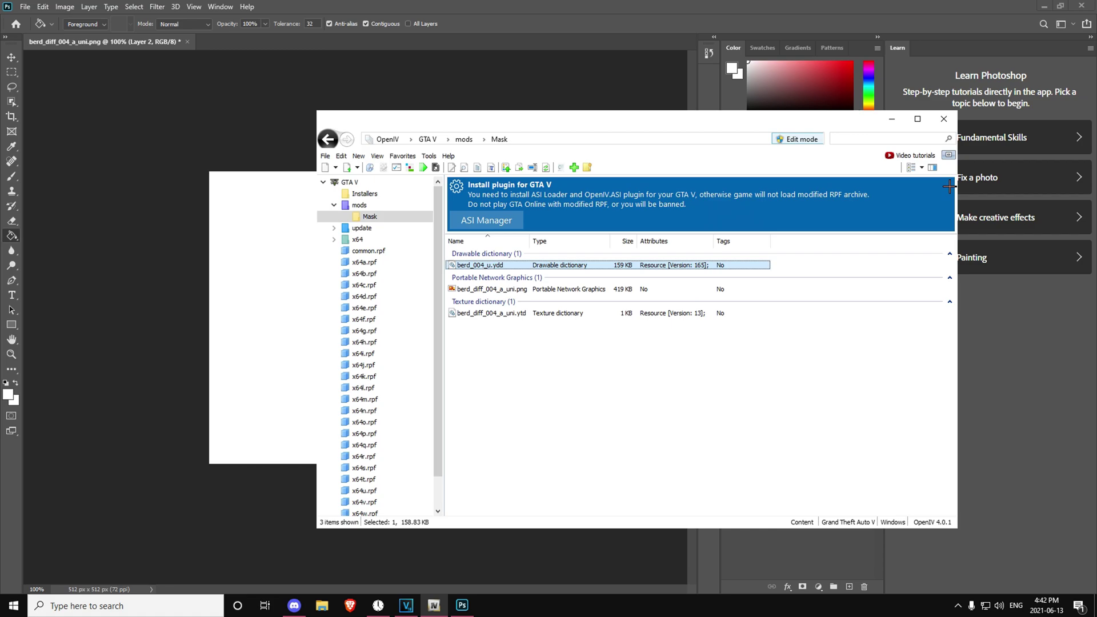
{"action": "left_click", "coordinate": [943, 118]}
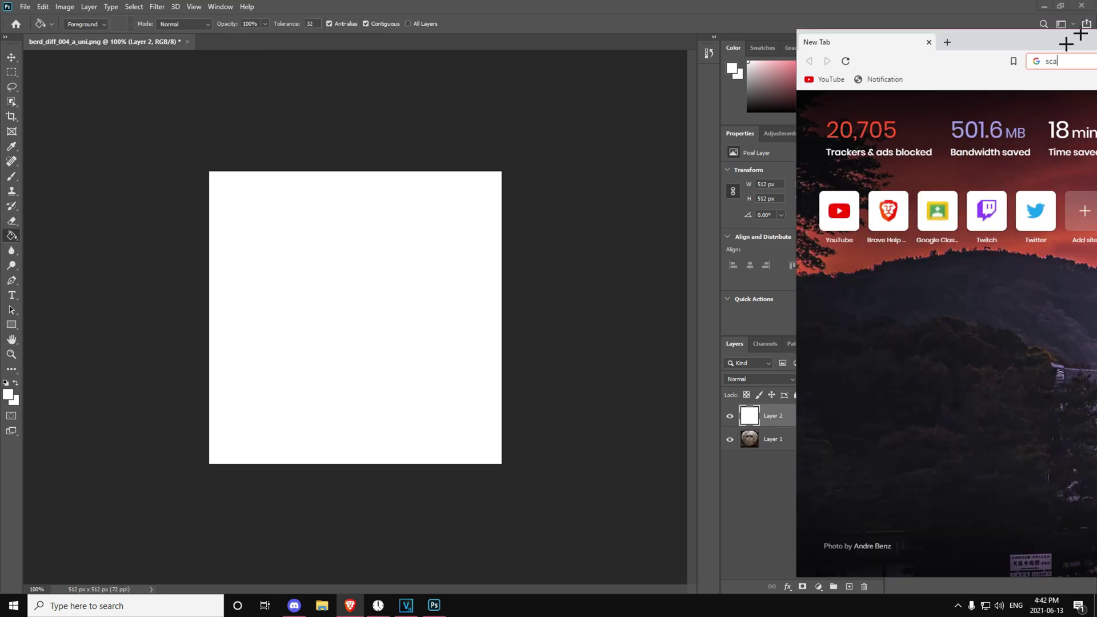
Search Google Images for 'scratch png' and save the black claw-scratch image to Downloads
{"action": "type", "text": "scratch png"}
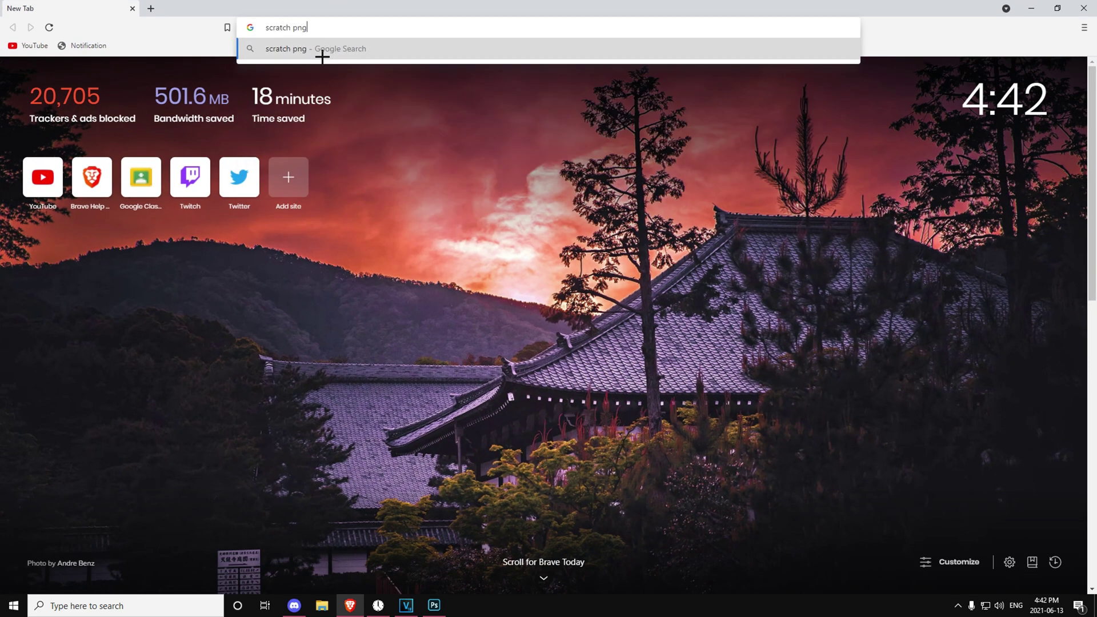
{"action": "key", "text": "Return"}
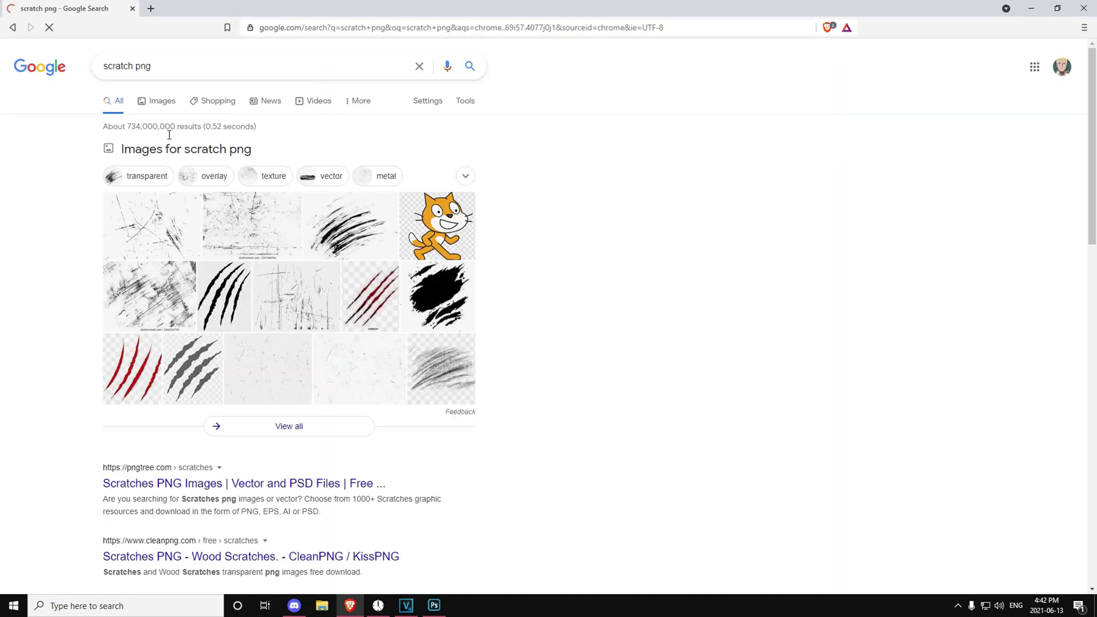
{"action": "left_click", "coordinate": [160, 100]}
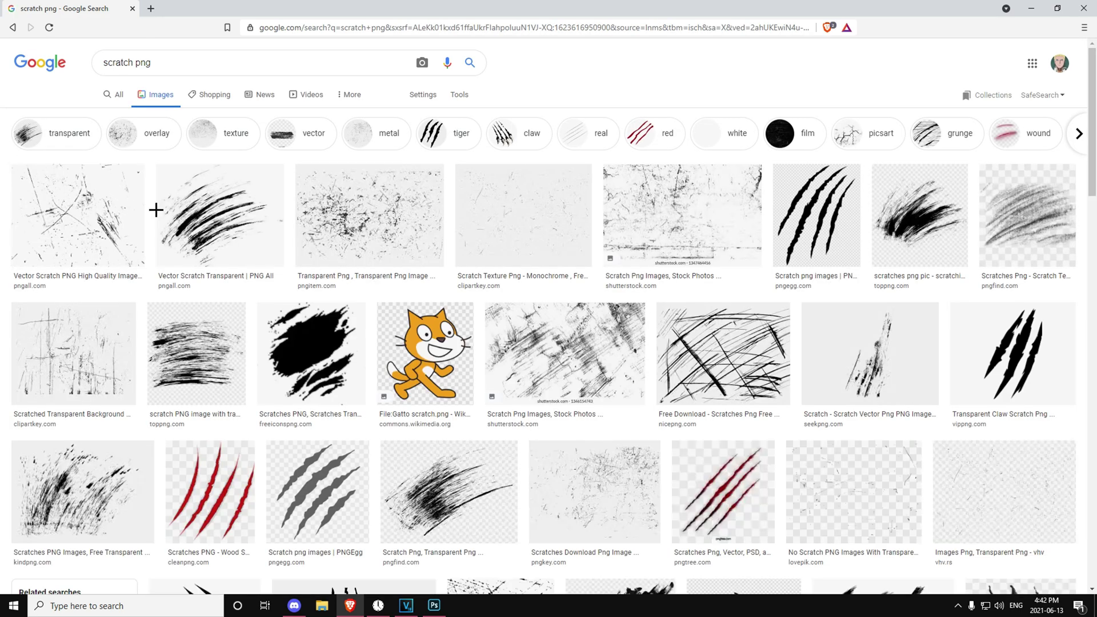
{"action": "left_click", "coordinate": [822, 211]}
{"action": "right_click", "coordinate": [796, 212]}
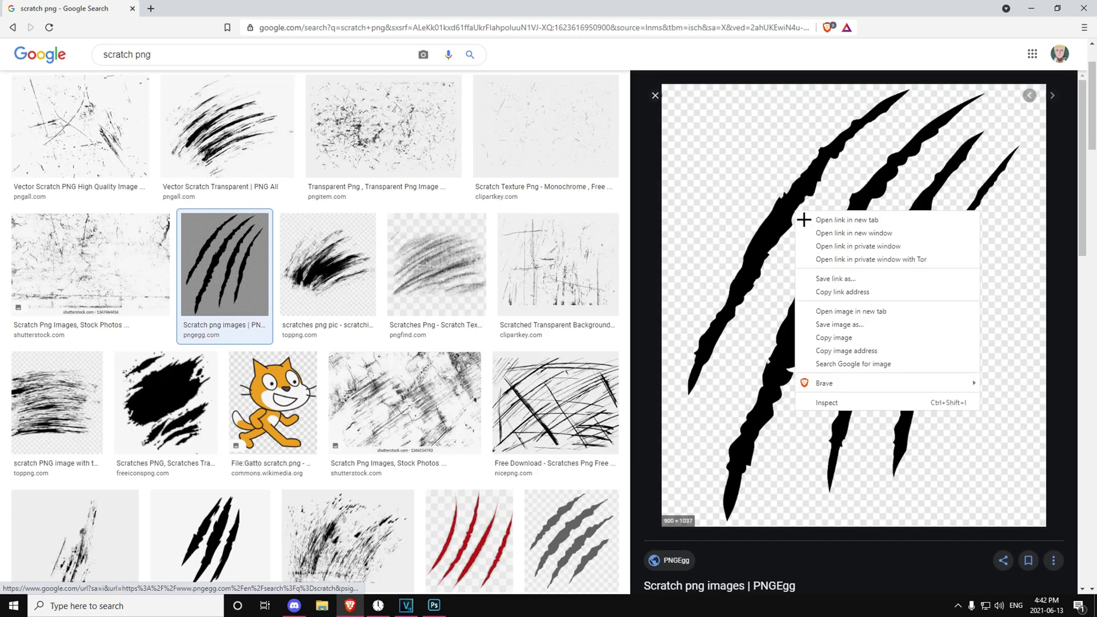
{"action": "left_click", "coordinate": [860, 331]}
{"action": "left_click", "coordinate": [374, 289]}
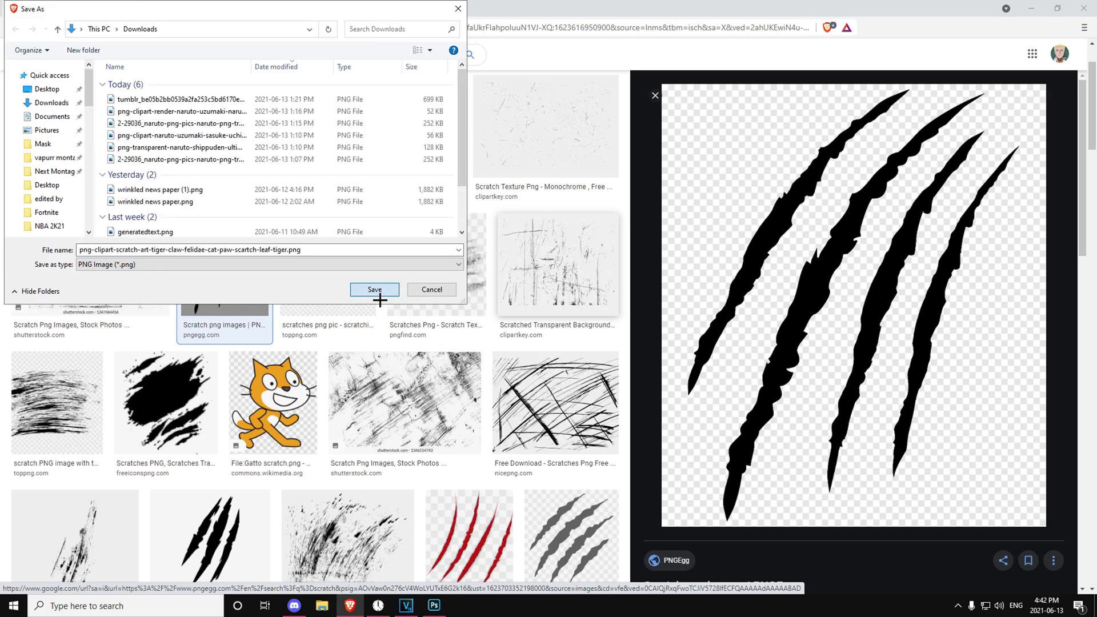
{"action": "left_click_drag", "start_coordinate": [431, 18], "coordinate": [921, 106]}
{"action": "key", "text": "alt+Tab"}
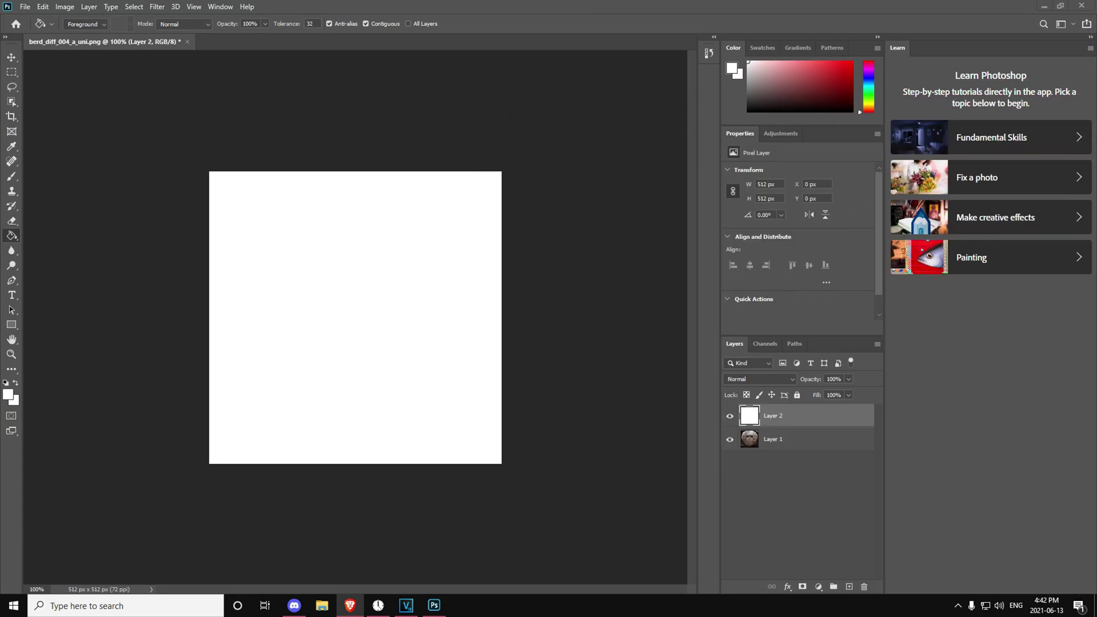
Place the claw-scratch PNG over the white texture, shifted 12 px right
{"action": "left_click_drag", "start_coordinate": [978, 553], "coordinate": [440, 294]}
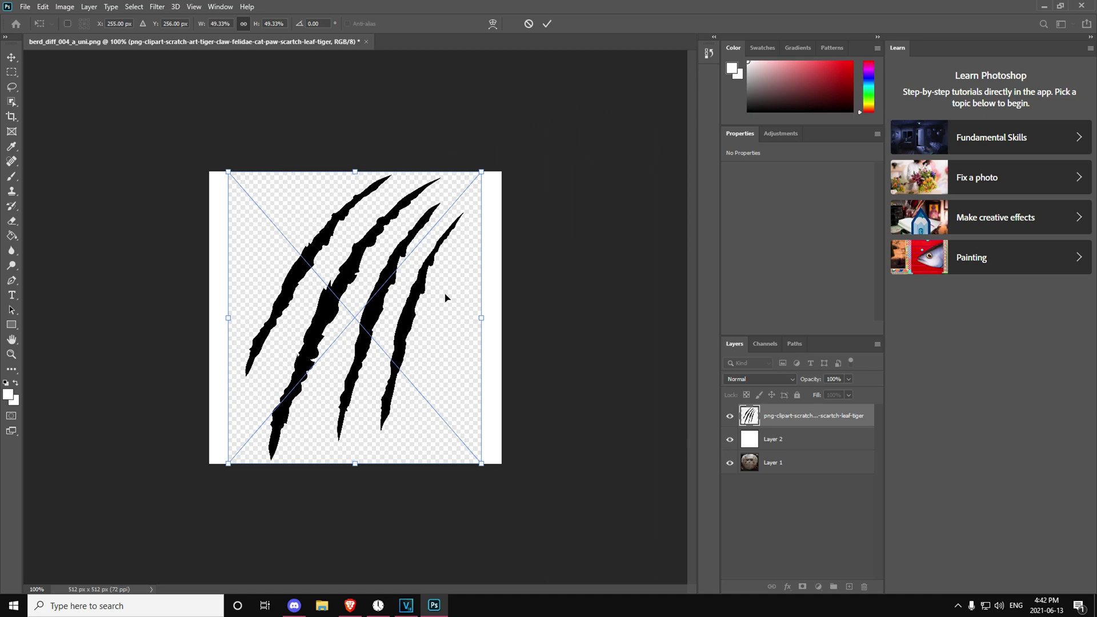
{"action": "left_click_drag", "start_coordinate": [436, 215], "coordinate": [443, 216]}
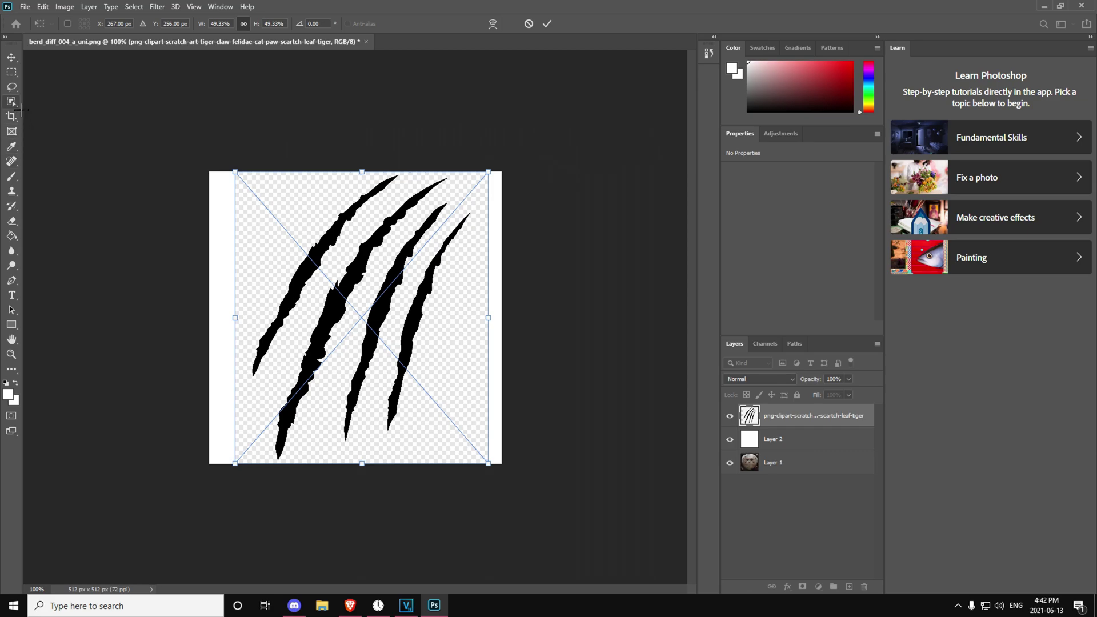
{"action": "left_click", "coordinate": [12, 177]}
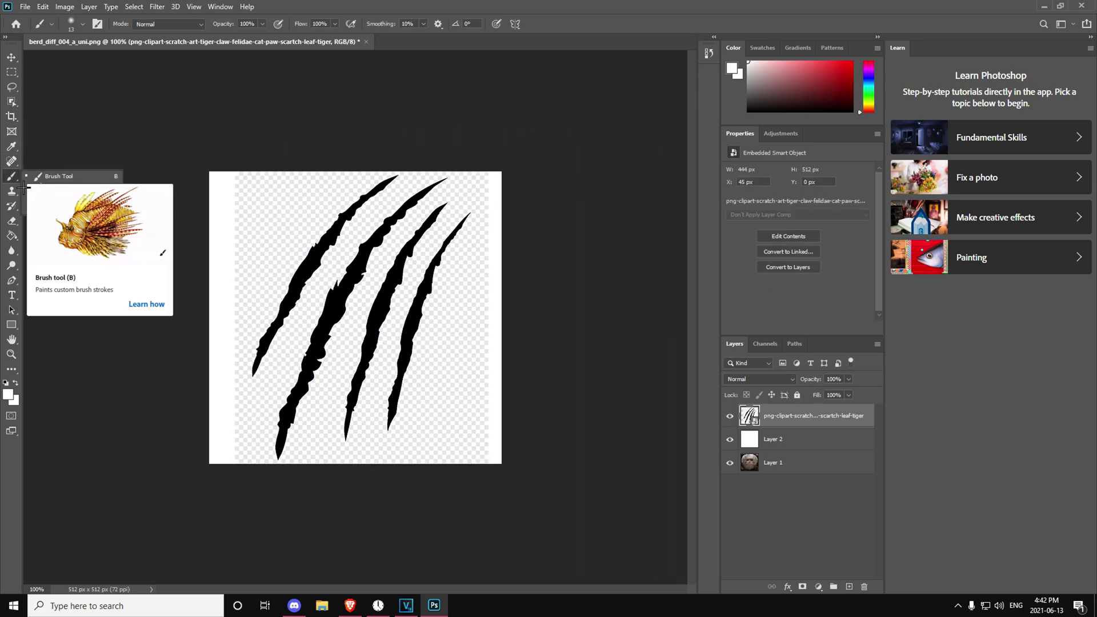
Select the transparent area around the claws with the Magic Wand and try deleting it
{"action": "left_click", "coordinate": [20, 120]}
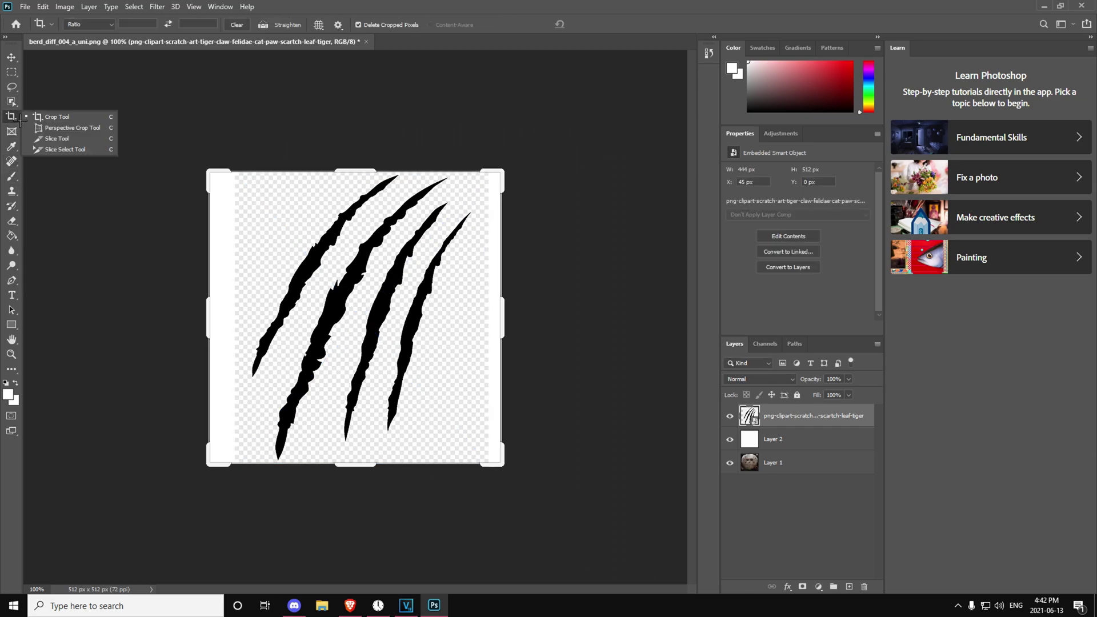
{"action": "left_click", "coordinate": [21, 106]}
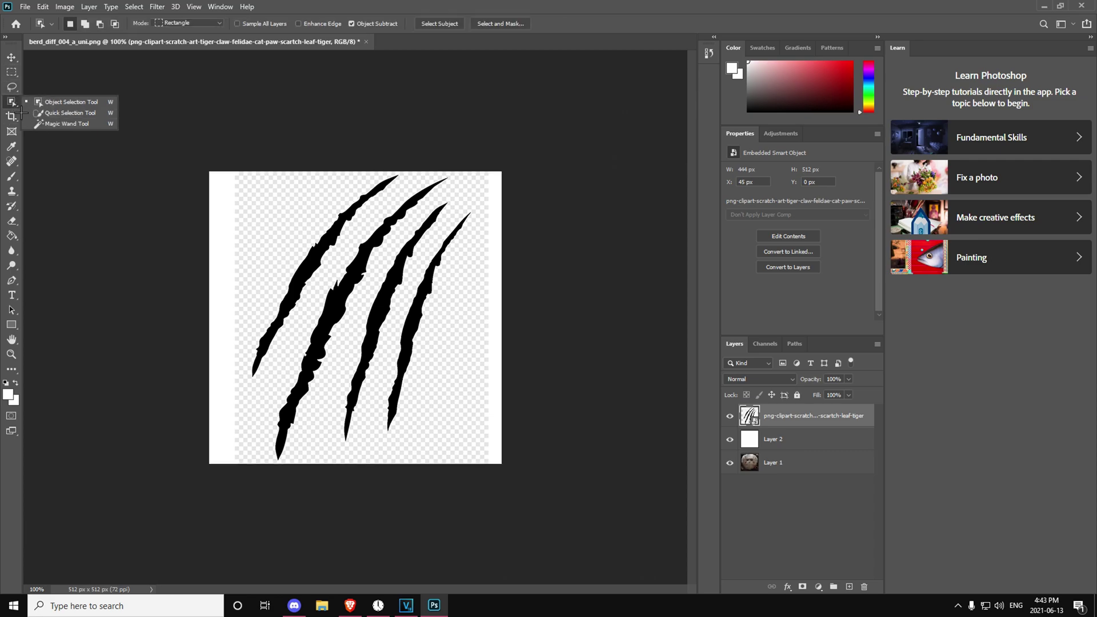
{"action": "left_click", "coordinate": [60, 86]}
{"action": "right_click", "coordinate": [18, 107]}
{"action": "left_click", "coordinate": [66, 123]}
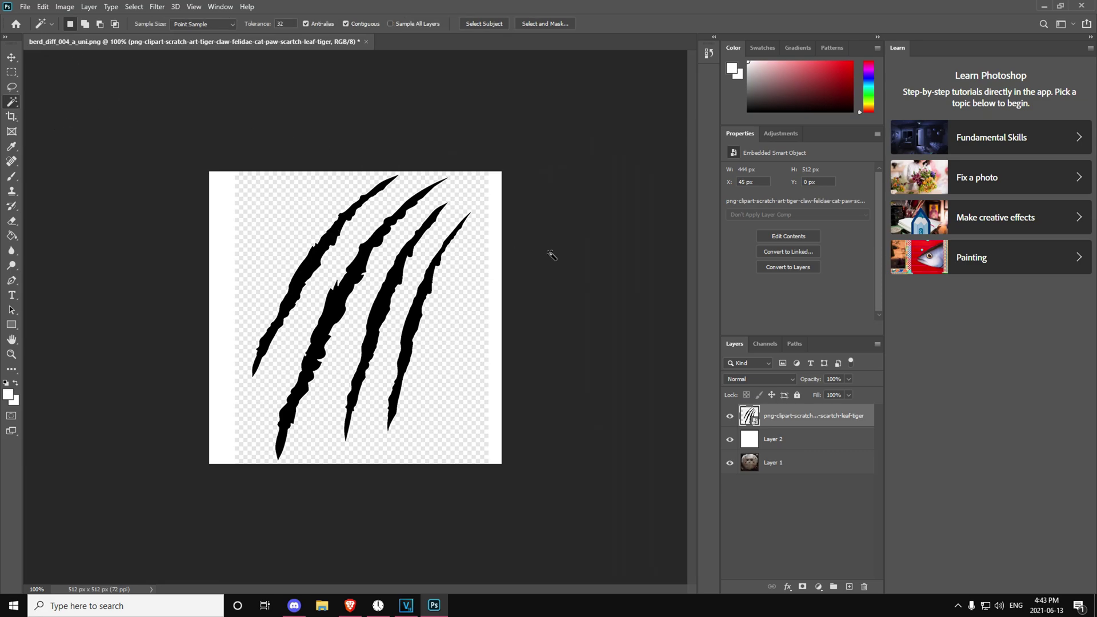
{"action": "left_click", "coordinate": [781, 445]}
{"action": "left_click", "coordinate": [799, 415]}
{"action": "double_click", "coordinate": [803, 416]}
{"action": "key", "text": "Escape"}
{"action": "left_click", "coordinate": [277, 181]}
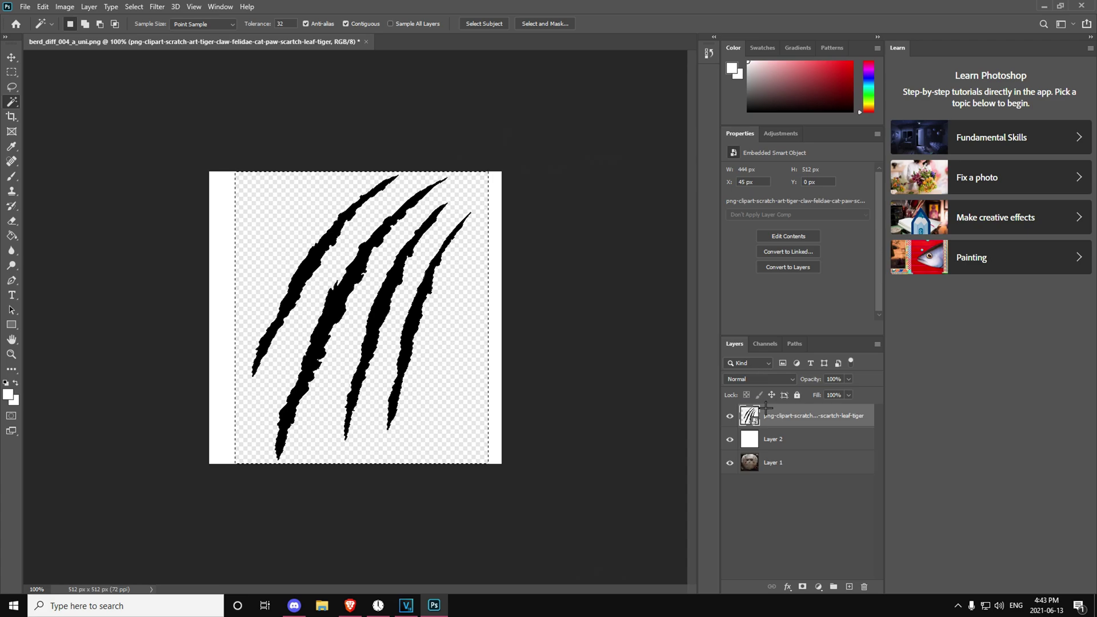
{"action": "key", "text": "Delete"}
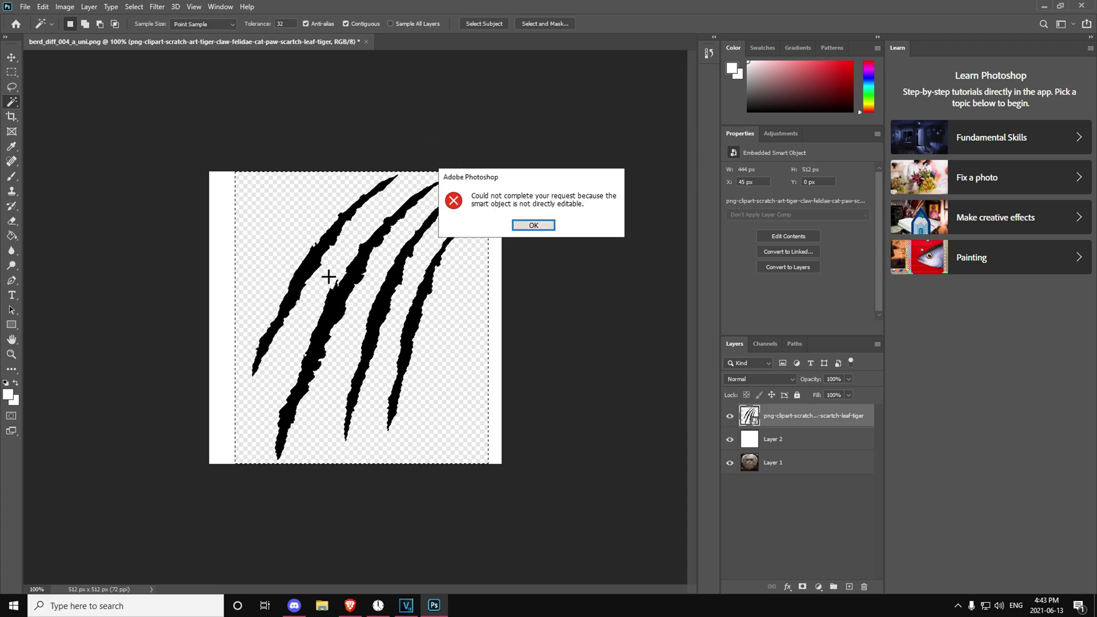
Dismiss the smart-object error and rasterize the claw-scratch layer
{"action": "left_click", "coordinate": [534, 227]}
{"action": "right_click", "coordinate": [772, 423]}
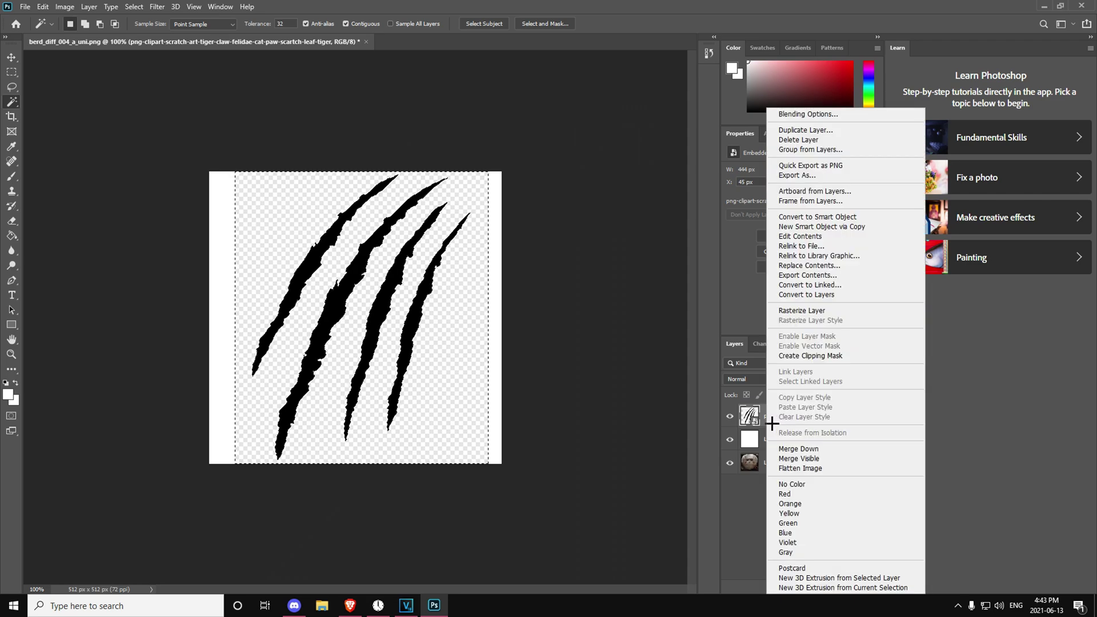
{"action": "left_click", "coordinate": [802, 310]}
Delete the checkerboard background around the claws and clear the selection
{"action": "left_click", "coordinate": [407, 280]}
{"action": "key", "text": "Delete"}
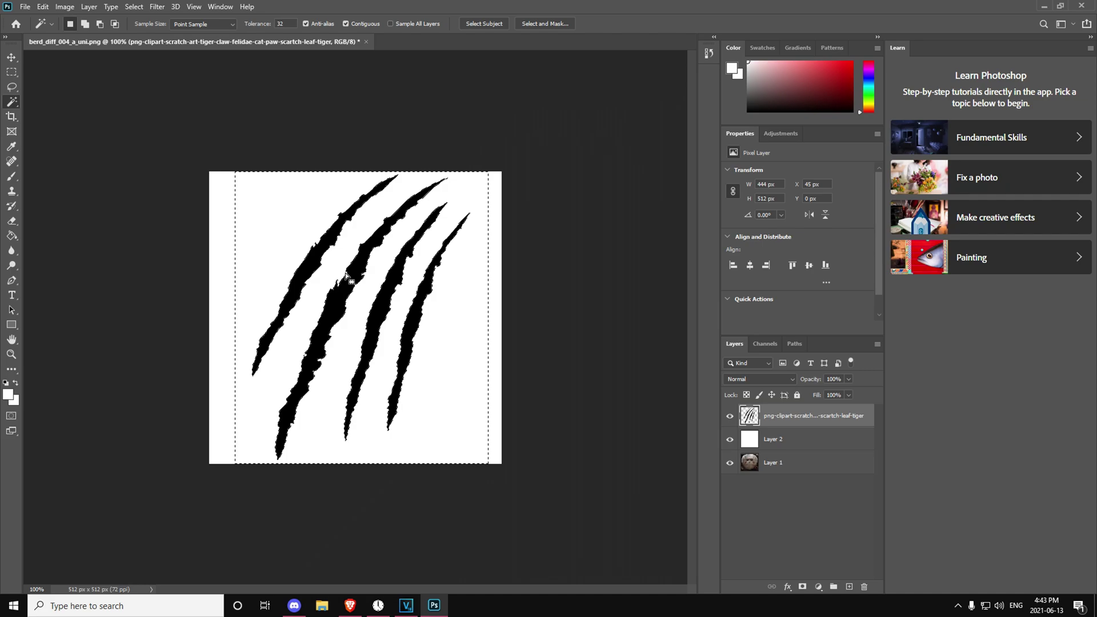
{"action": "right_click", "coordinate": [346, 276]}
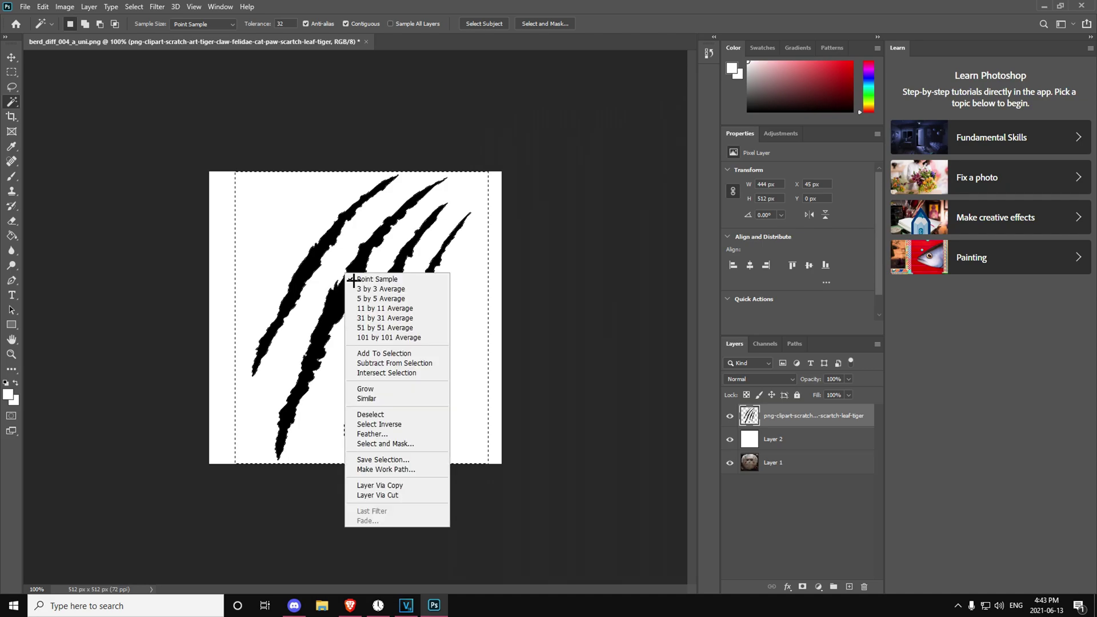
{"action": "left_click", "coordinate": [374, 414]}
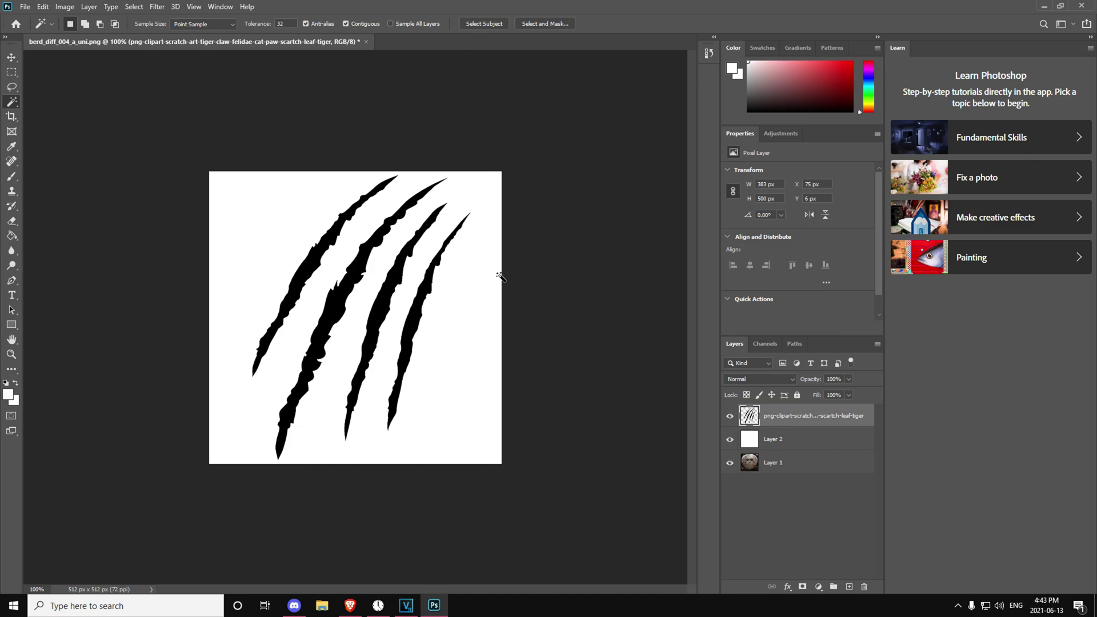
{"action": "left_click", "coordinate": [12, 64]}
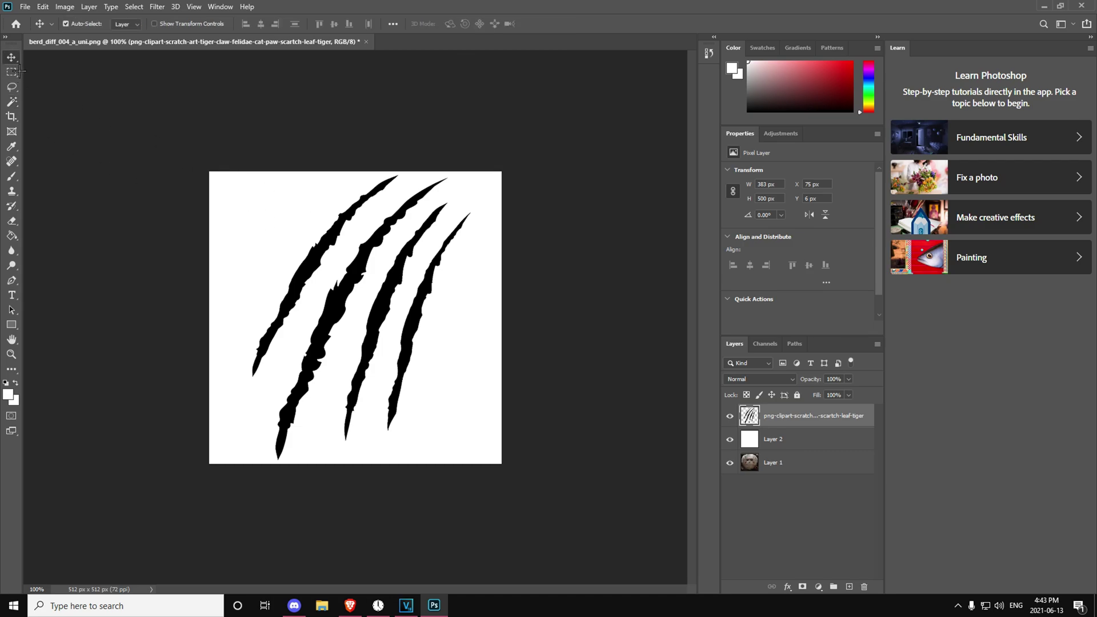
{"action": "left_click", "coordinate": [294, 259]}
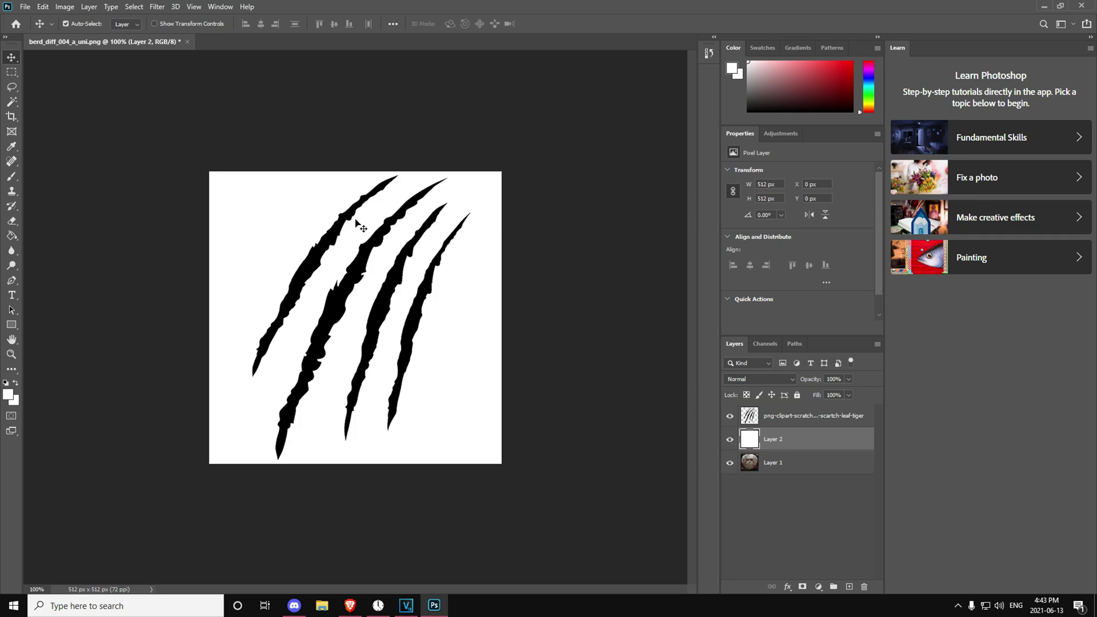
Hide white Layer 2 and select the claw-scratch layer, undoing an accidental mask shift
{"action": "left_click", "coordinate": [730, 440]}
{"action": "left_click", "coordinate": [367, 279]}
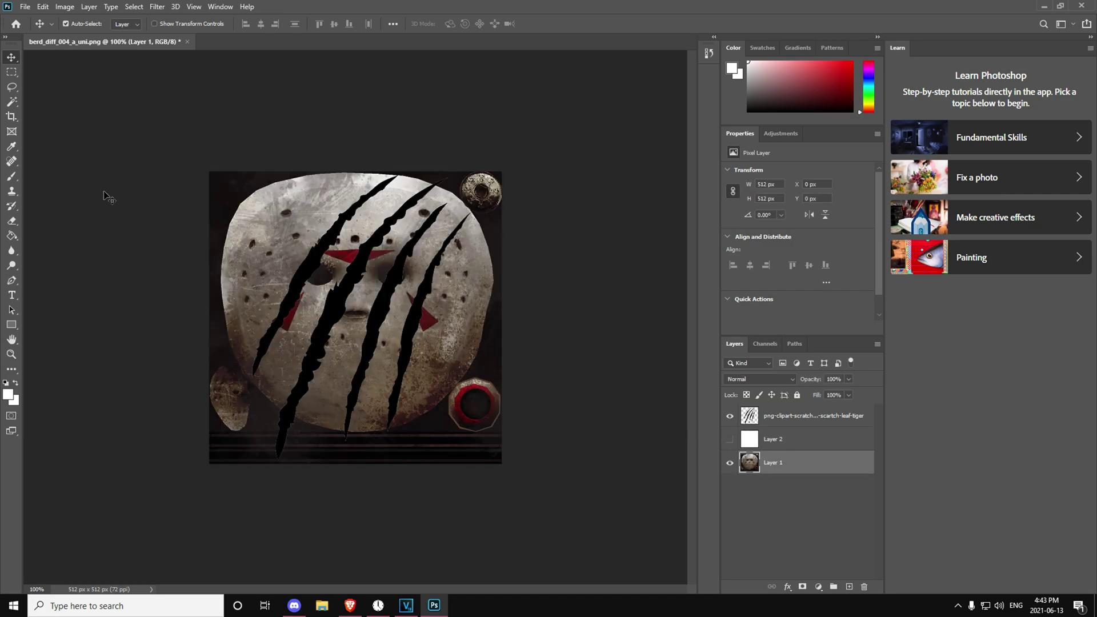
{"action": "left_click", "coordinate": [787, 415]}
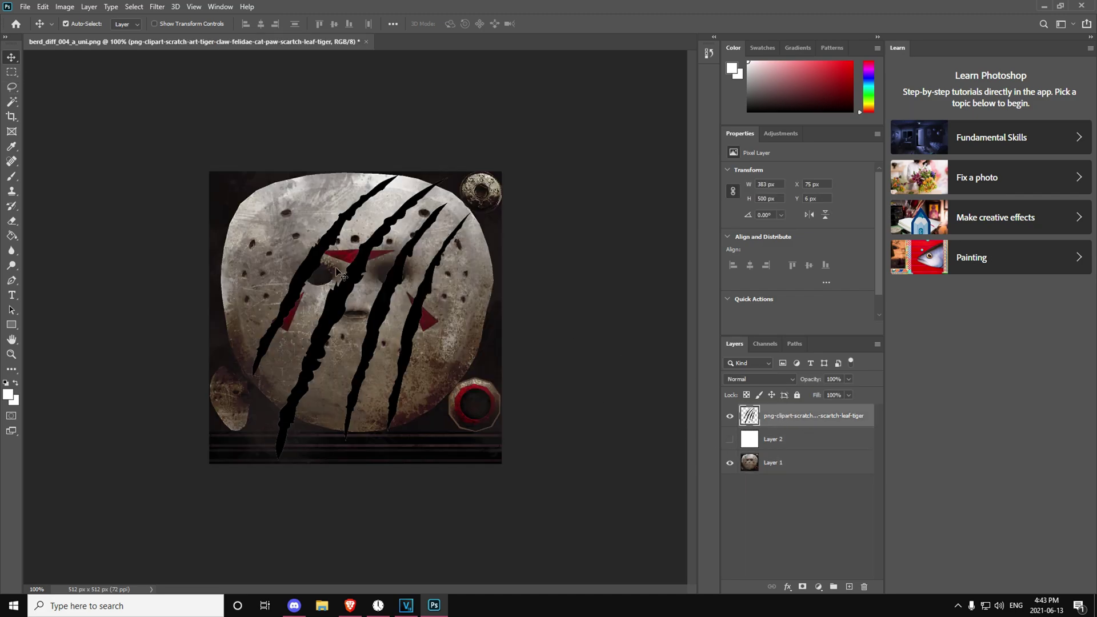
{"action": "left_click", "coordinate": [338, 273]}
{"action": "left_click", "coordinate": [754, 416]}
{"action": "left_click", "coordinate": [171, 26]}
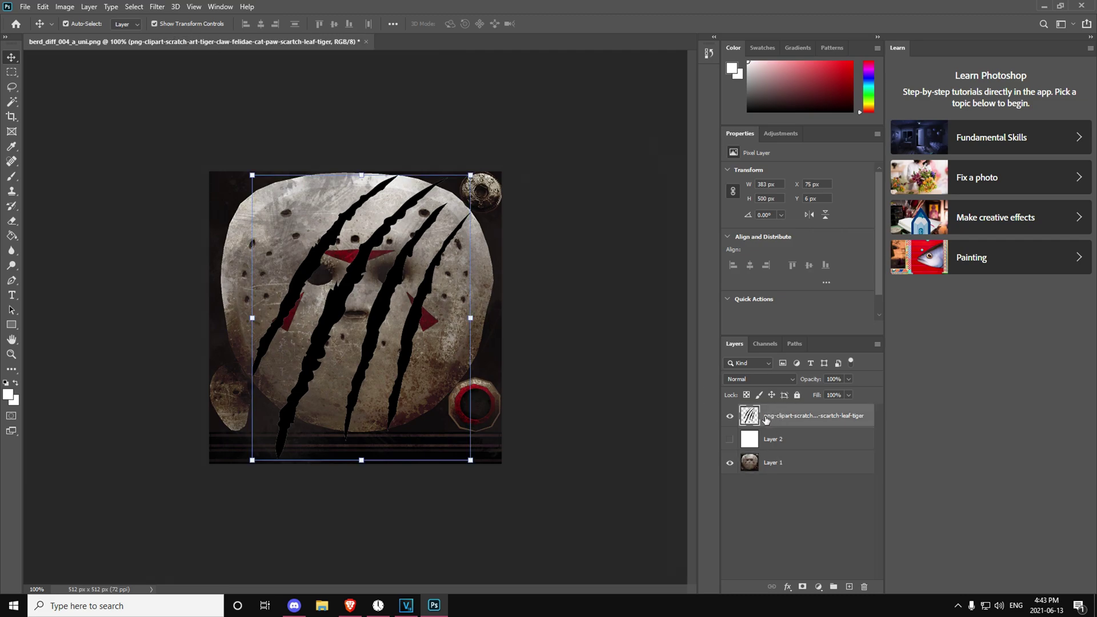
{"action": "left_click", "coordinate": [154, 24]}
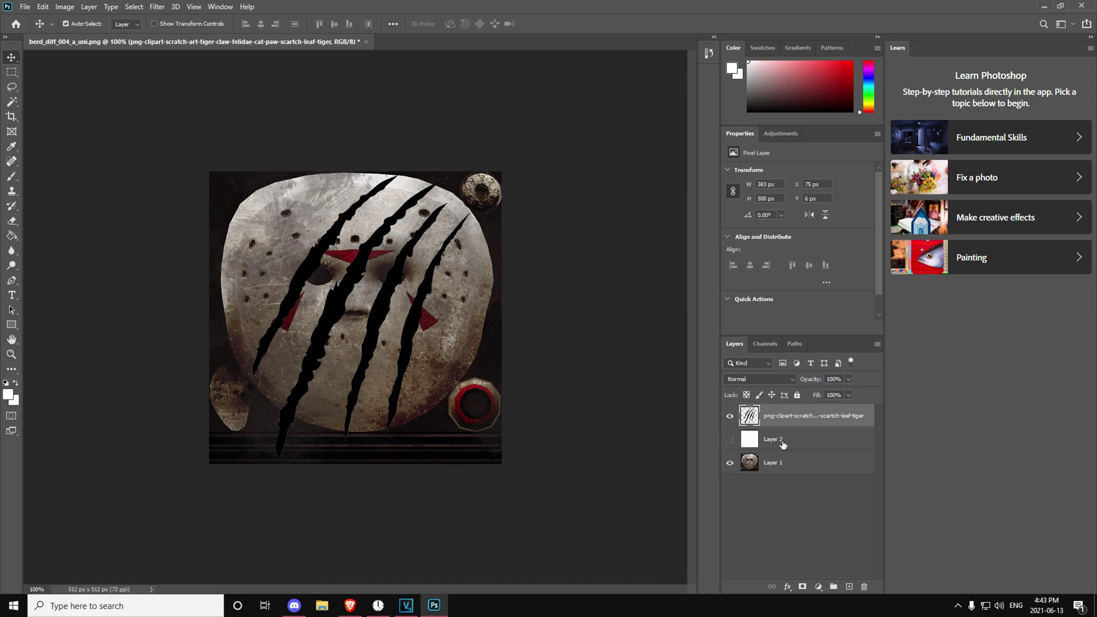
{"action": "left_click_drag", "start_coordinate": [335, 243], "coordinate": [289, 280]}
{"action": "left_click_drag", "start_coordinate": [354, 254], "coordinate": [379, 260]}
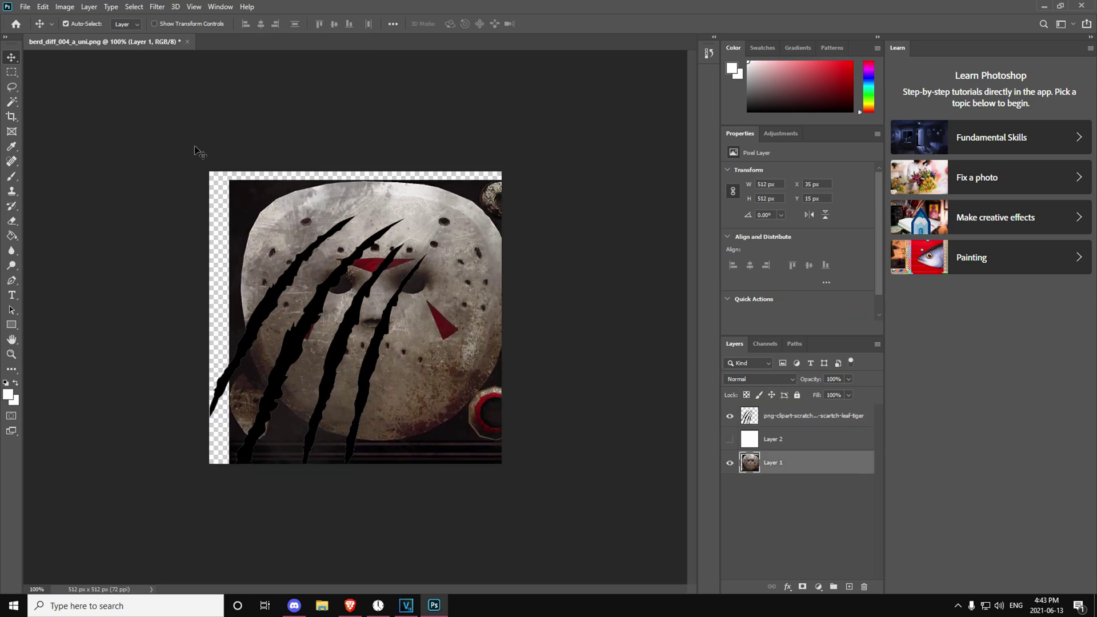
{"action": "key", "text": "ctrl+z"}
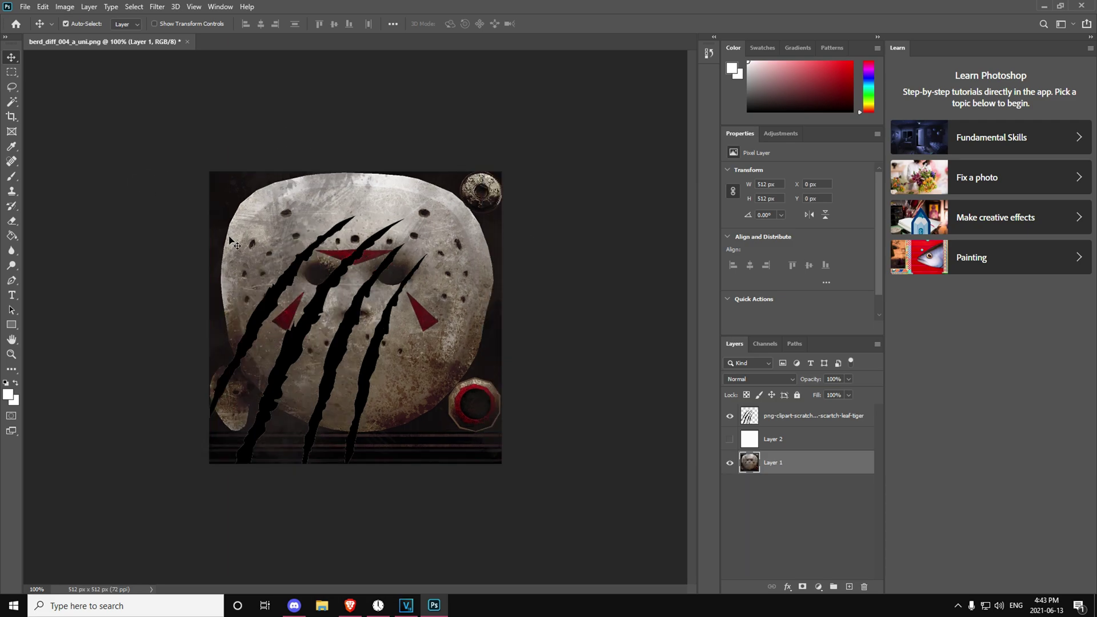
{"action": "left_click", "coordinate": [768, 417]}
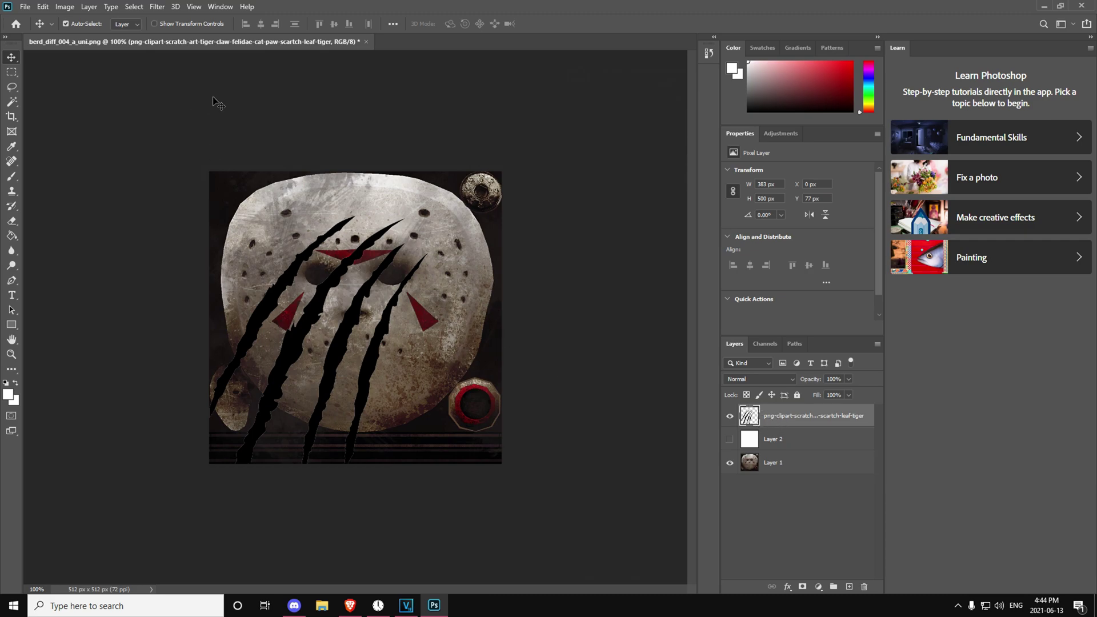
Shrink the claw marks onto the mask's left cheek and commit the transform
{"action": "left_click", "coordinate": [166, 24]}
{"action": "left_click", "coordinate": [340, 305]}
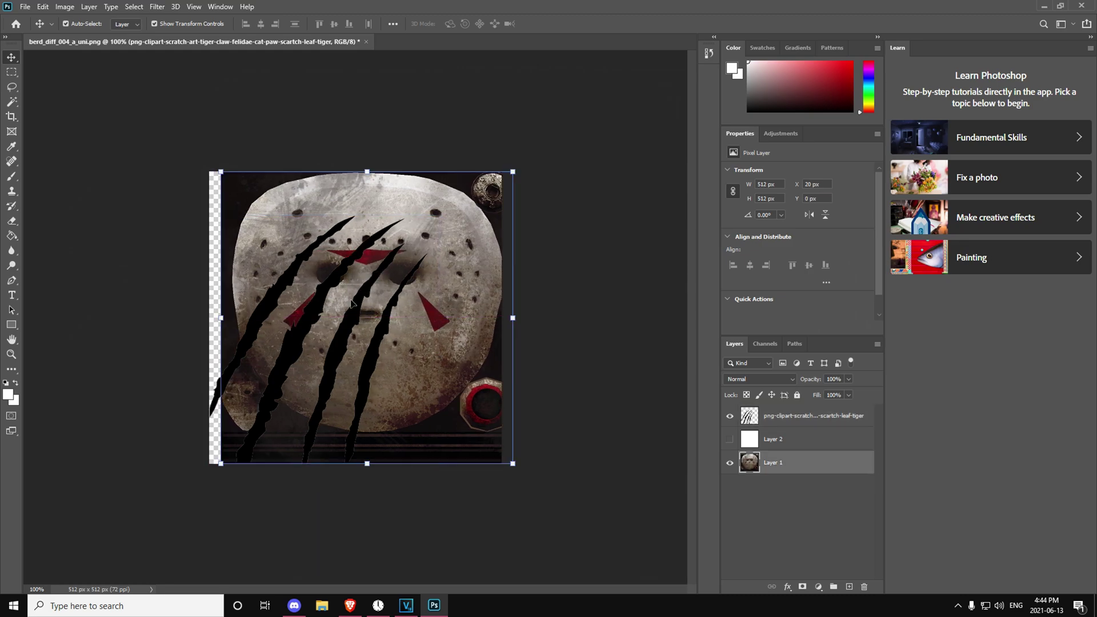
{"action": "left_click", "coordinate": [782, 417]}
{"action": "left_click_drag", "start_coordinate": [428, 216], "coordinate": [321, 354]}
{"action": "left_click_drag", "start_coordinate": [286, 415], "coordinate": [314, 347]}
{"action": "left_click_drag", "start_coordinate": [341, 290], "coordinate": [290, 338]}
{"action": "left_click_drag", "start_coordinate": [263, 380], "coordinate": [286, 323]}
{"action": "left_click_drag", "start_coordinate": [315, 282], "coordinate": [302, 294]}
{"action": "left_click_drag", "start_coordinate": [274, 337], "coordinate": [289, 333]}
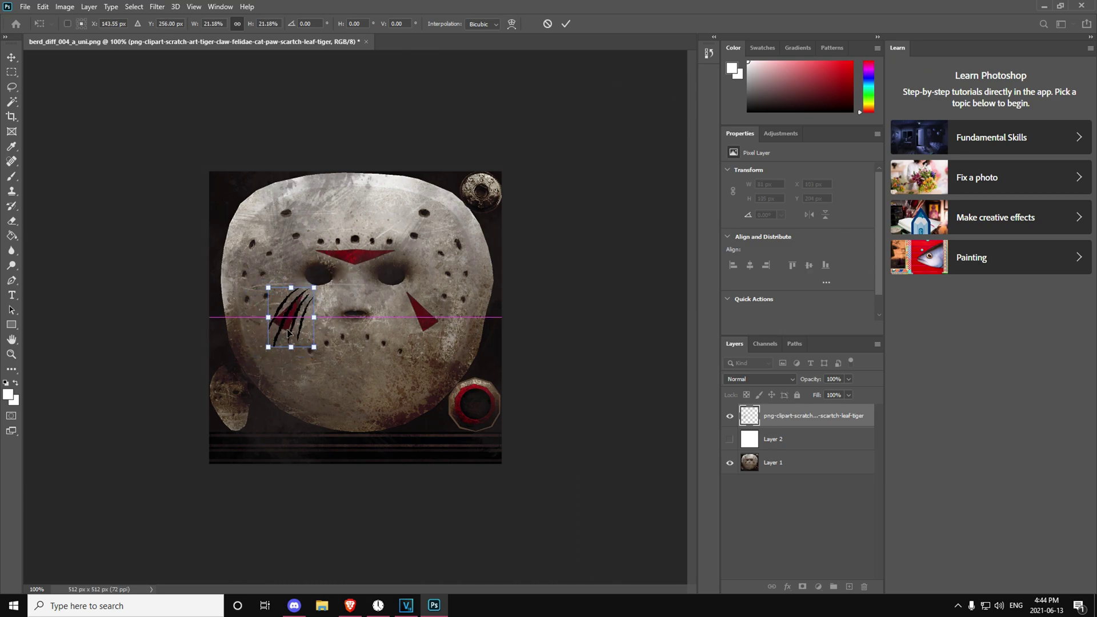
{"action": "left_click", "coordinate": [571, 306]}
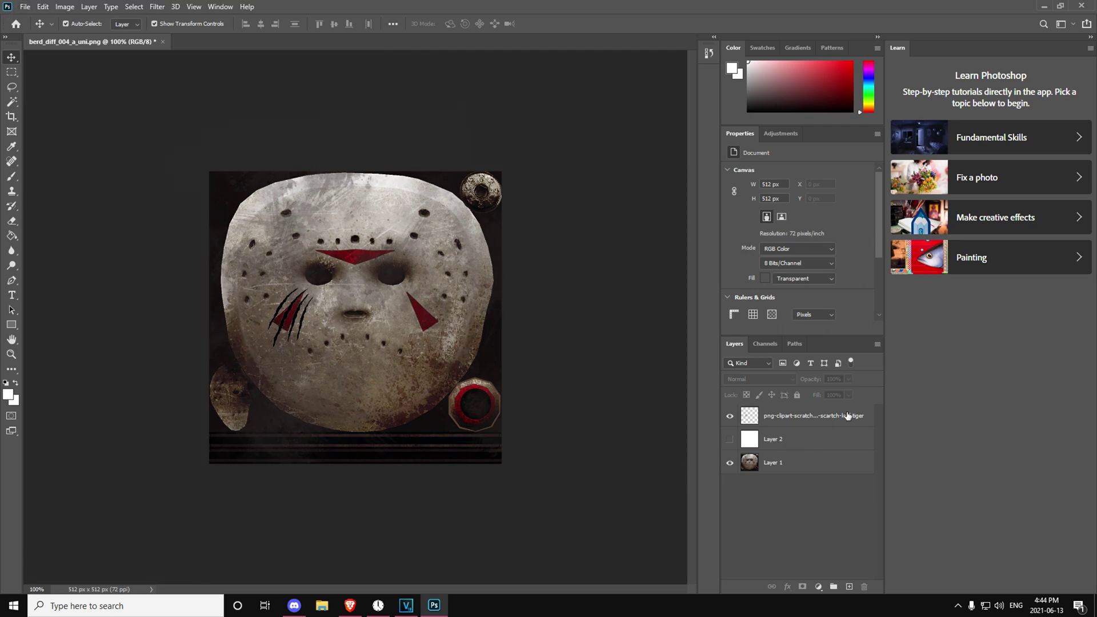
Show white Layer 2 so only the black claw marks on white remain
{"action": "left_click", "coordinate": [730, 439]}
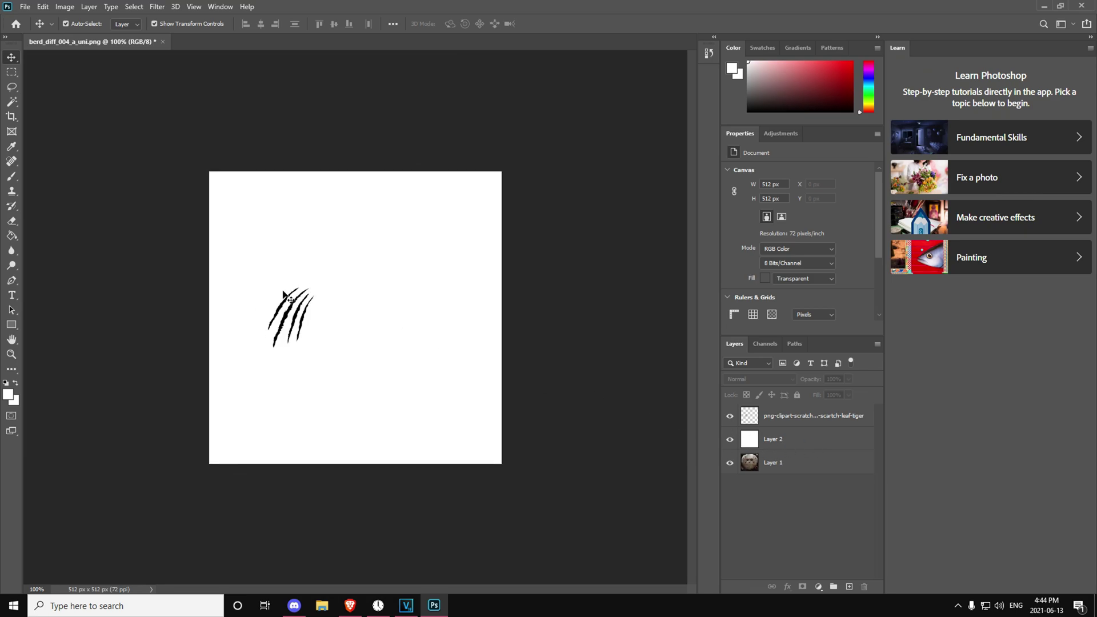
{"action": "left_click", "coordinate": [731, 440]}
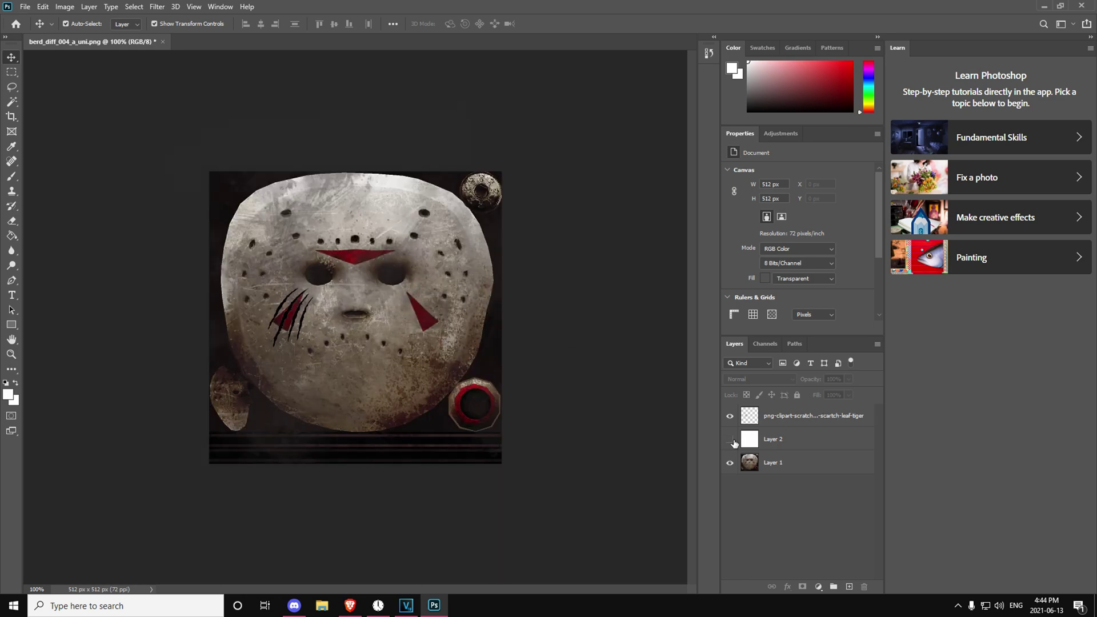
{"action": "left_click", "coordinate": [730, 439]}
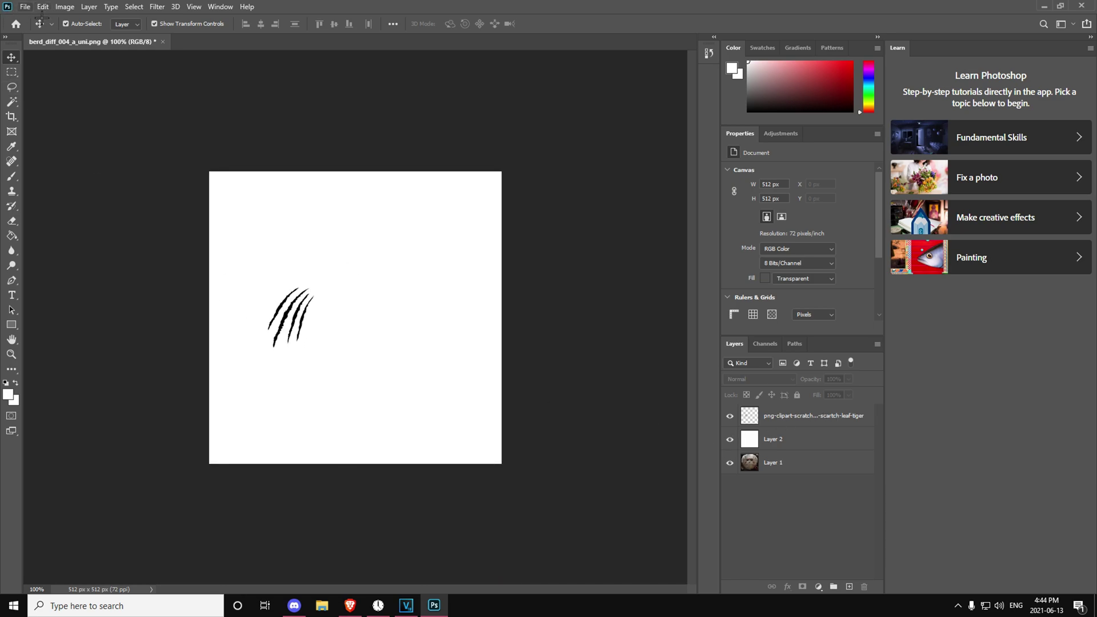
Quick Export as PNG, replacing berd_diff_004_a_uni.png in the Mask folder
{"action": "left_click", "coordinate": [25, 6]}
{"action": "mouse_move", "coordinate": [61, 173]}
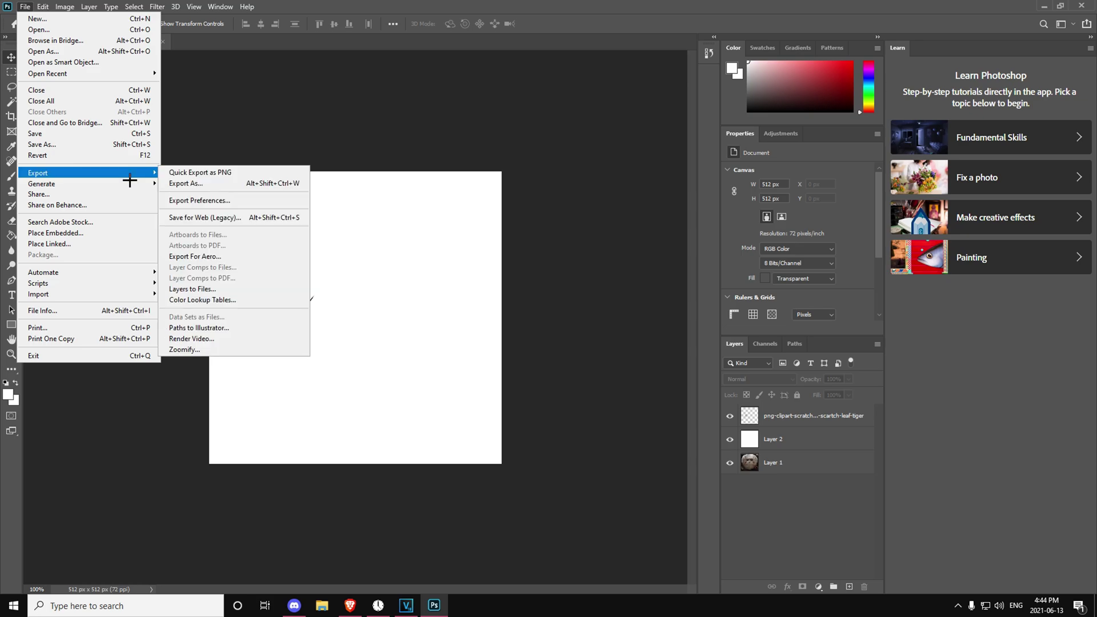
{"action": "left_click", "coordinate": [170, 174]}
{"action": "left_click", "coordinate": [451, 290]}
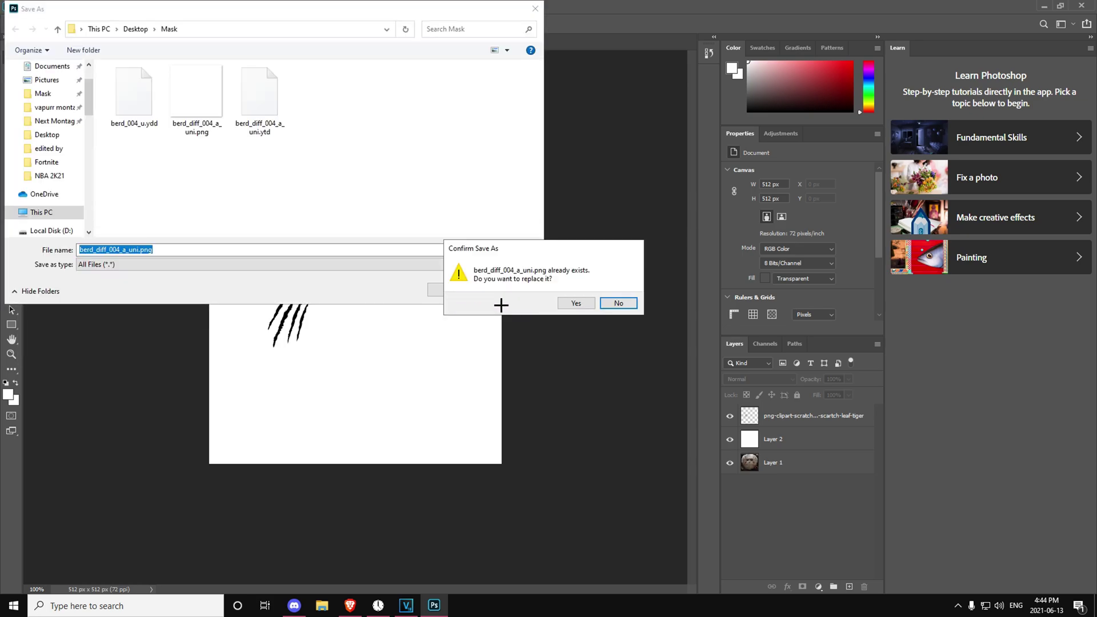
{"action": "left_click", "coordinate": [590, 307]}
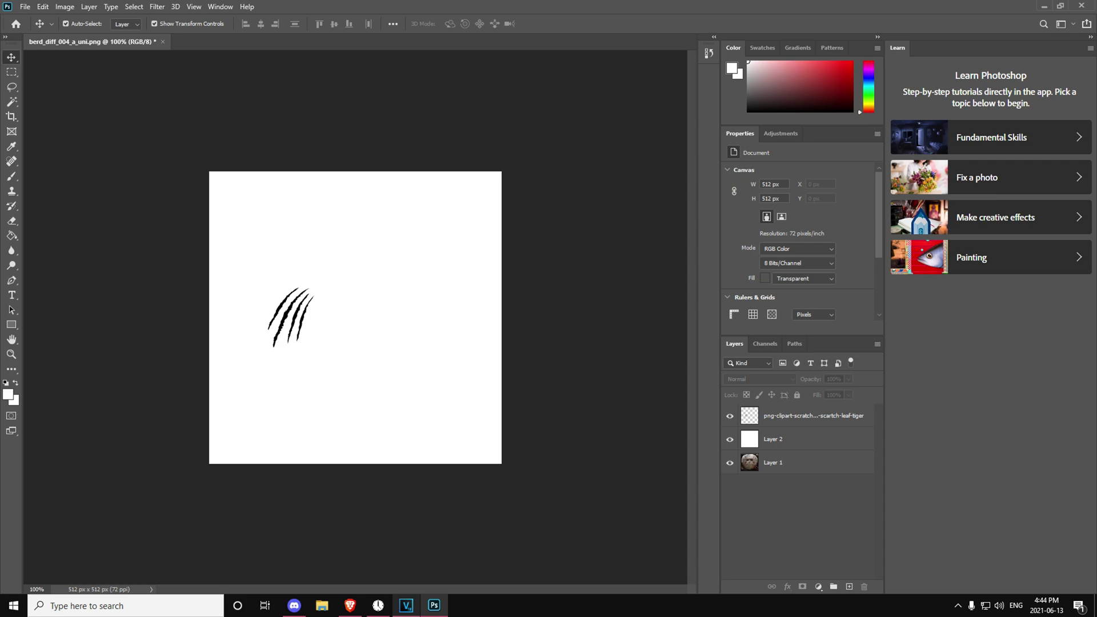
{"action": "left_click", "coordinate": [126, 606]}
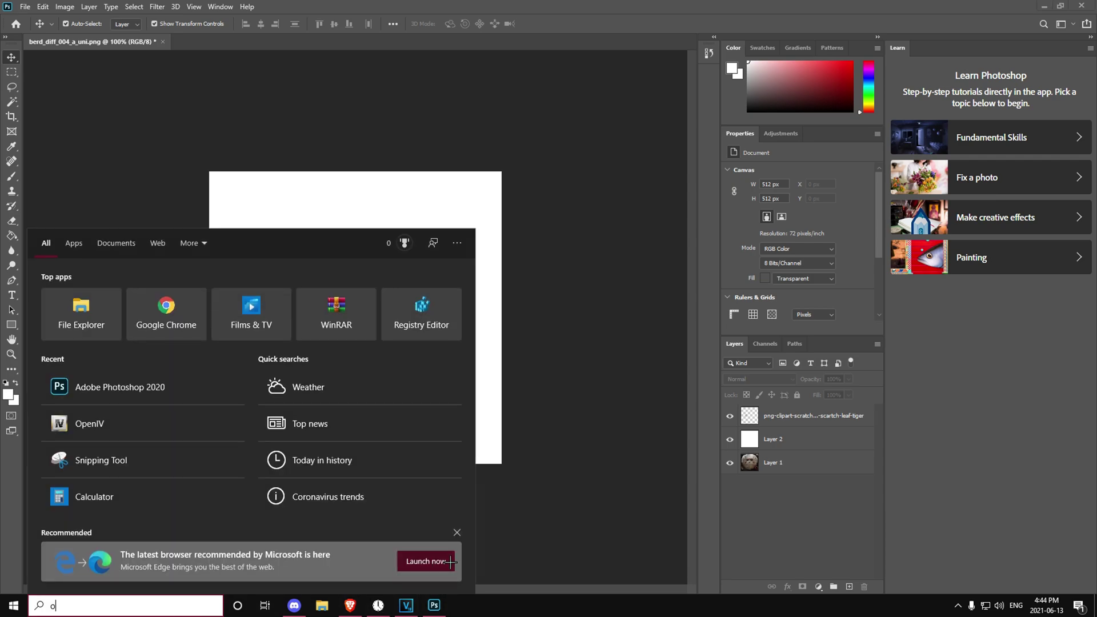
Launch OpenIV for Grand Theft Auto V and switch it into Edit mode
{"action": "type", "text": "op[e"}
{"action": "key", "text": "BackSpace"}
{"action": "key", "text": "BackSpace"}
{"action": "type", "text": "eniv"}
{"action": "key", "text": "Return"}
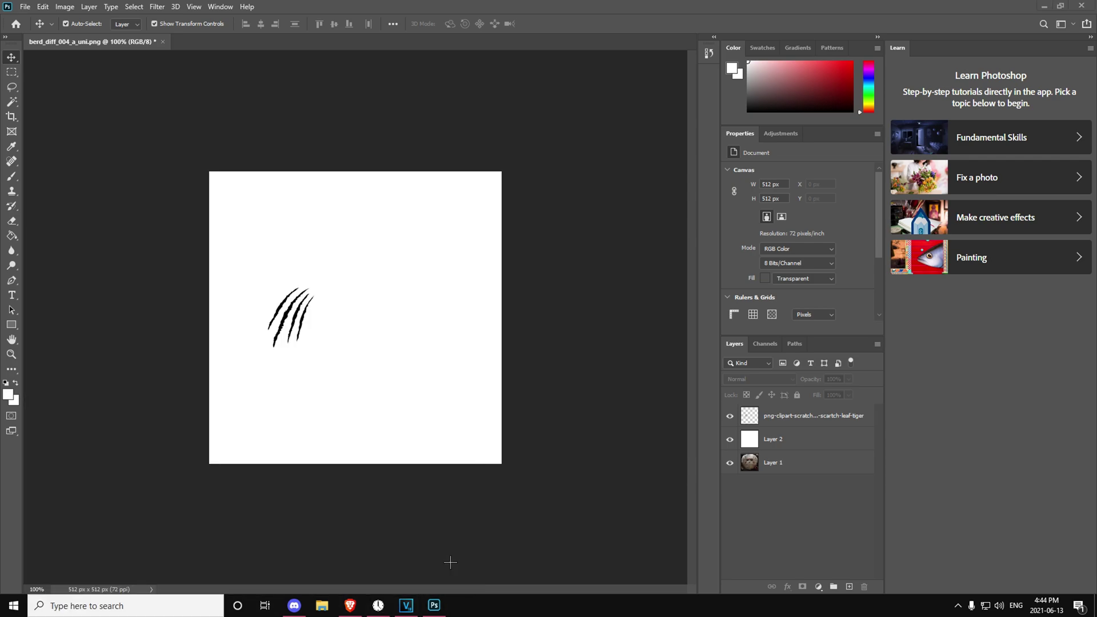
{"action": "left_click", "coordinate": [511, 336]}
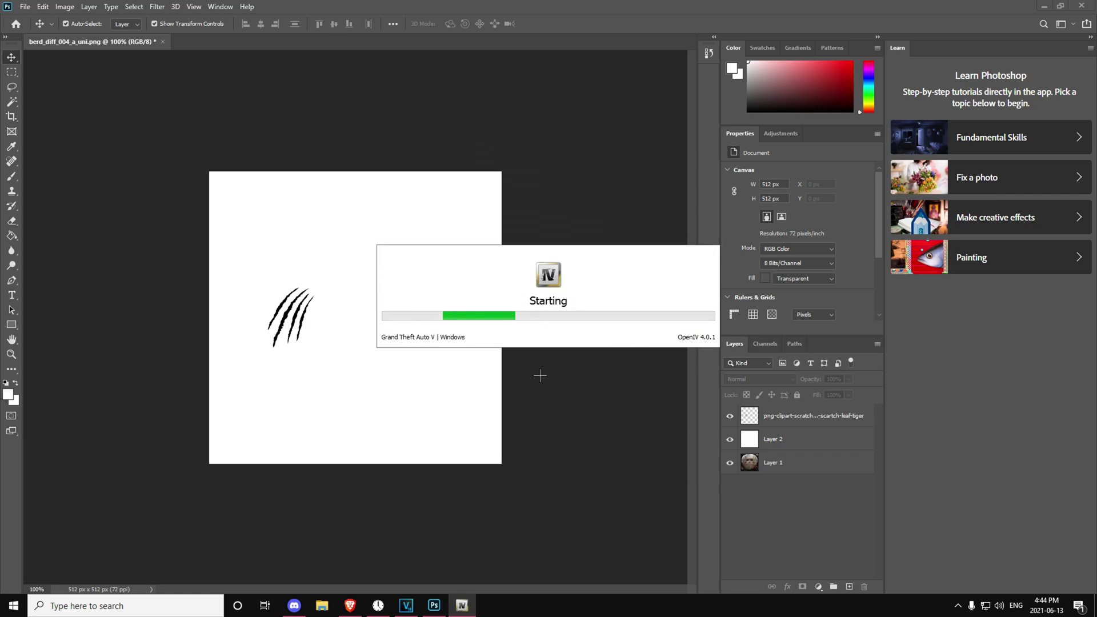
{"action": "left_click", "coordinate": [705, 126]}
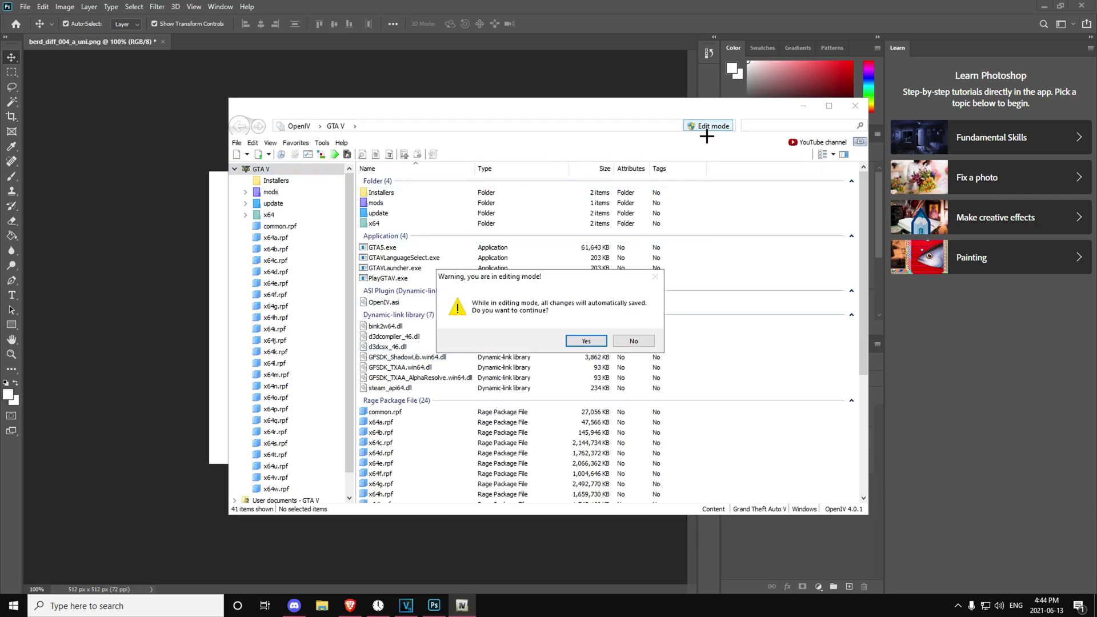
{"action": "left_click", "coordinate": [588, 340]}
Replace the texture in mods\Mask\berd_diff_004_a_uni.ytd with the claw-scratch PNG and save
{"action": "double_click", "coordinate": [392, 273]}
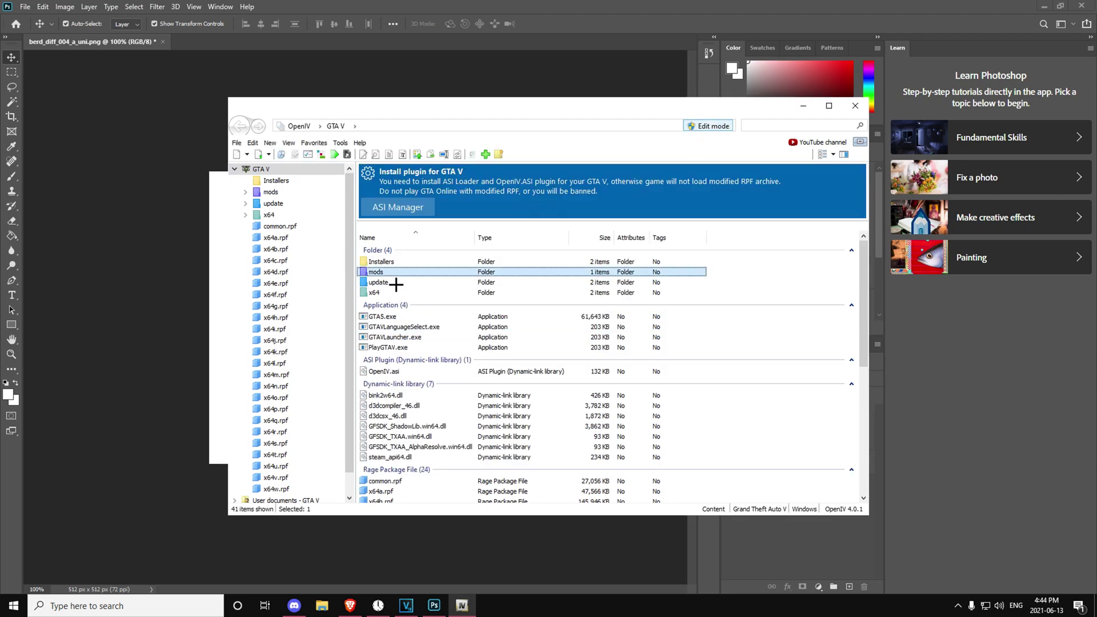
{"action": "double_click", "coordinate": [392, 253]}
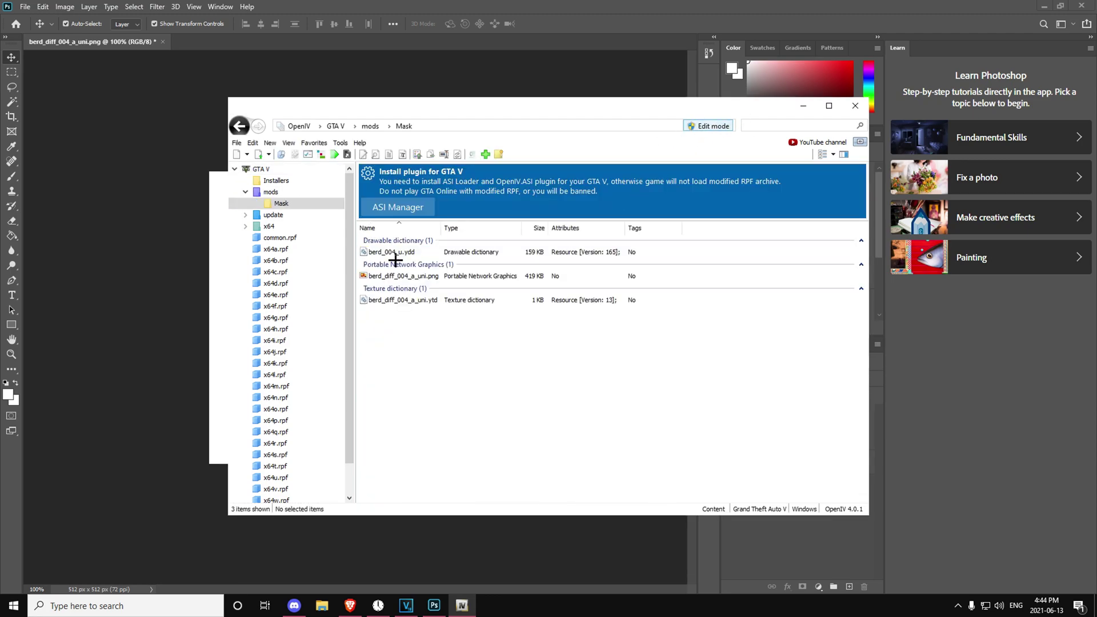
{"action": "double_click", "coordinate": [450, 307]}
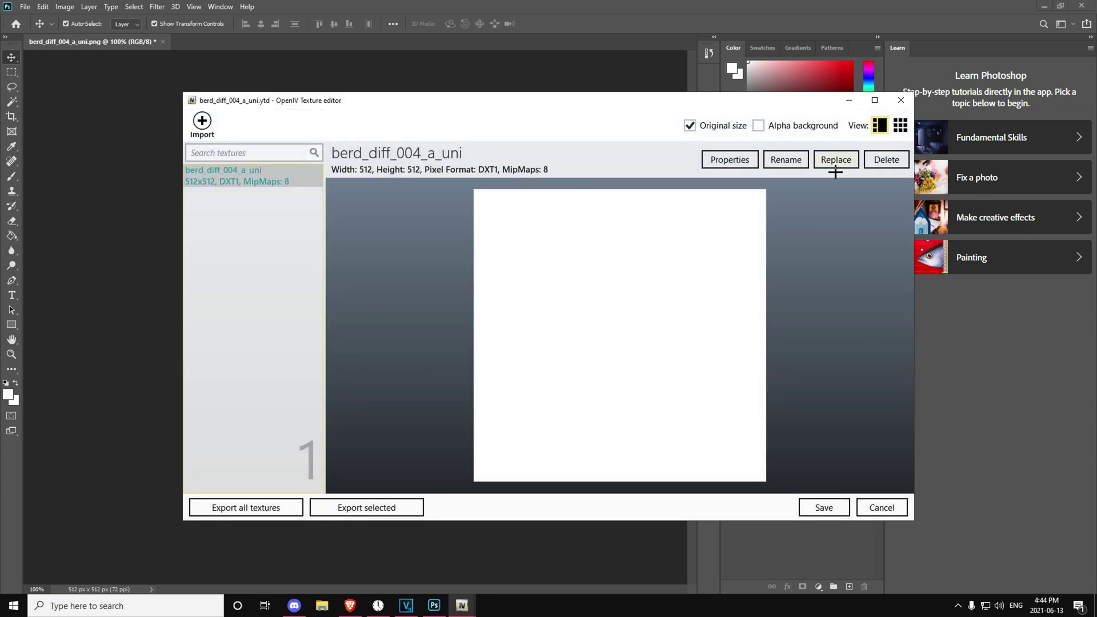
{"action": "left_click", "coordinate": [836, 166]}
{"action": "left_click", "coordinate": [324, 219]}
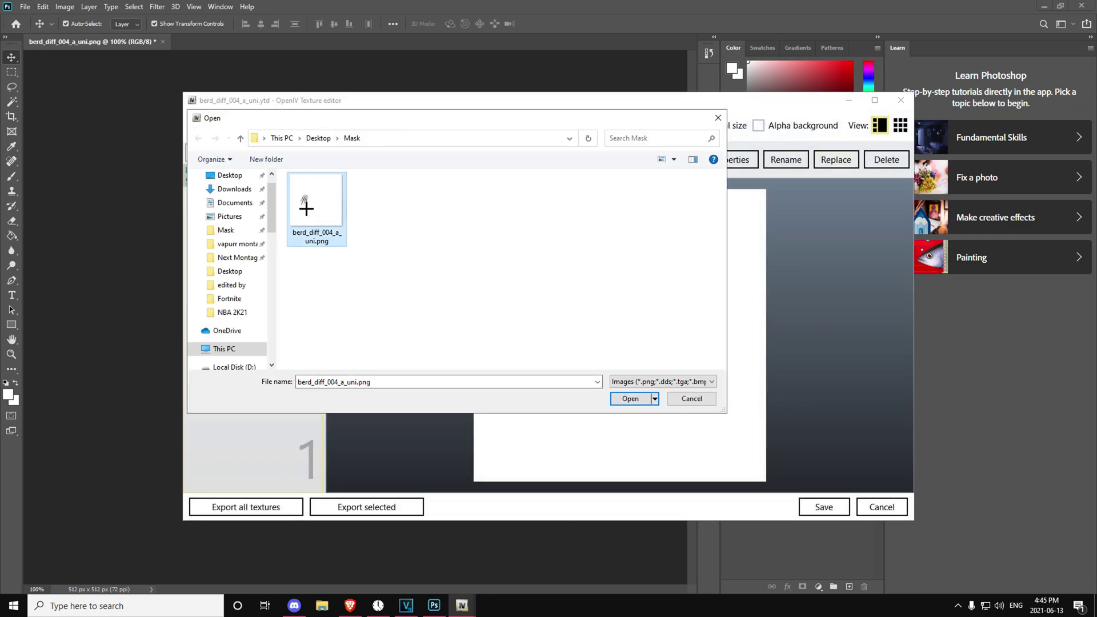
{"action": "double_click", "coordinate": [305, 226]}
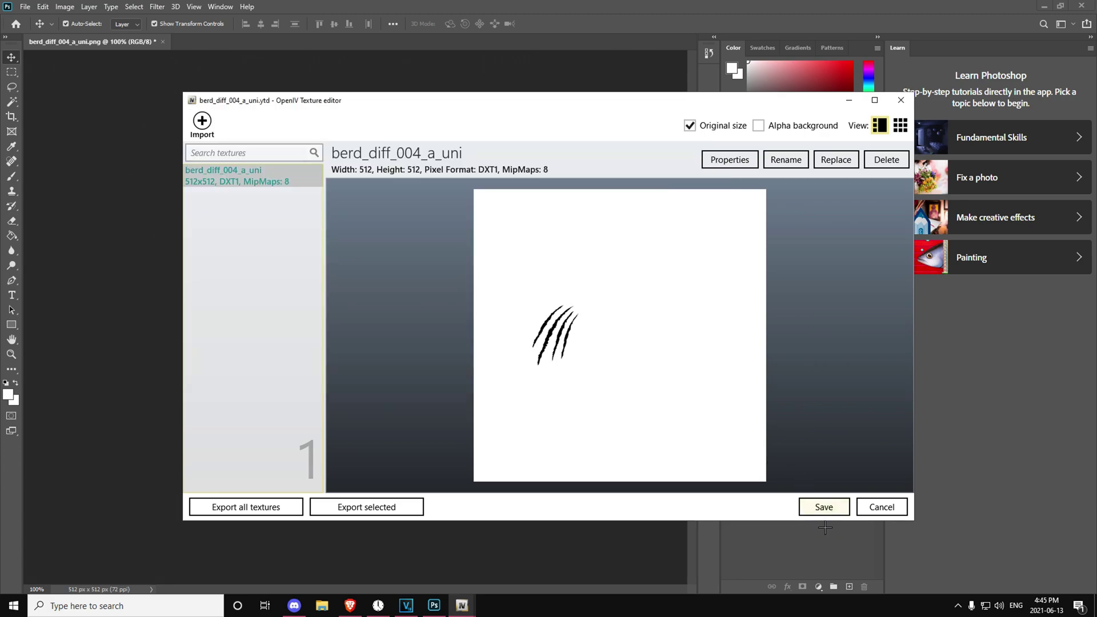
{"action": "left_click", "coordinate": [824, 507]}
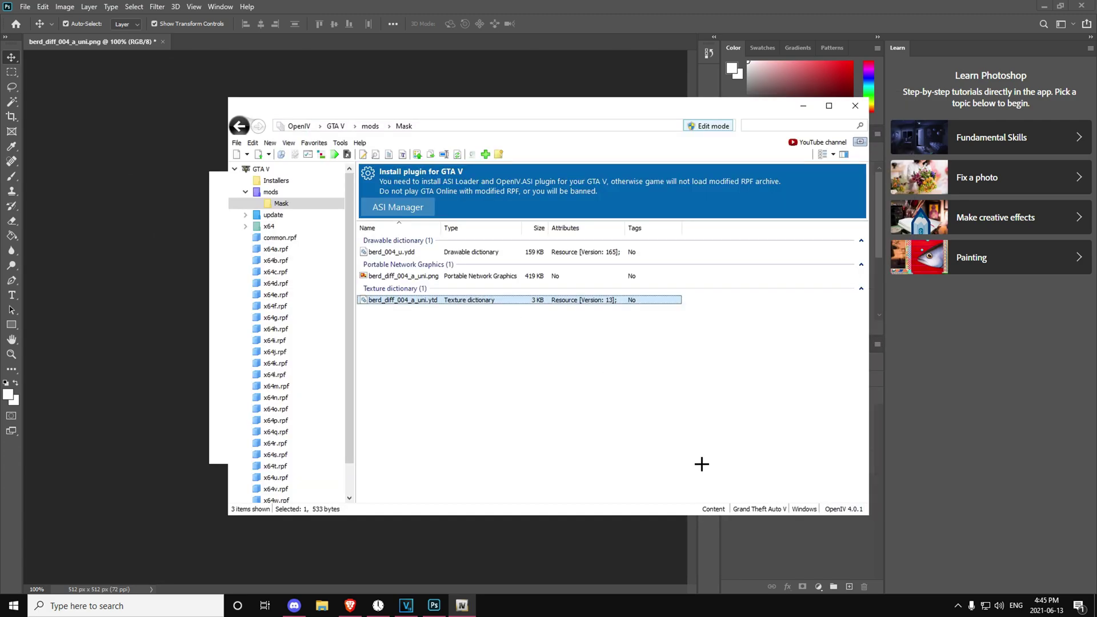
{"action": "left_click", "coordinate": [436, 252]}
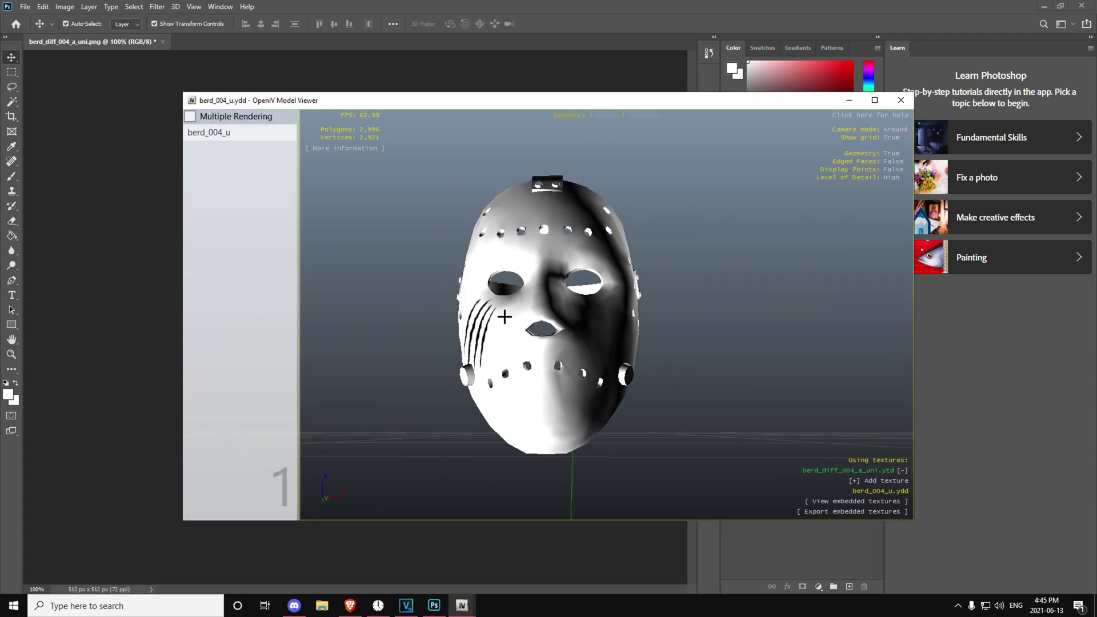
{"action": "left_click_drag", "start_coordinate": [473, 384], "coordinate": [605, 354]}
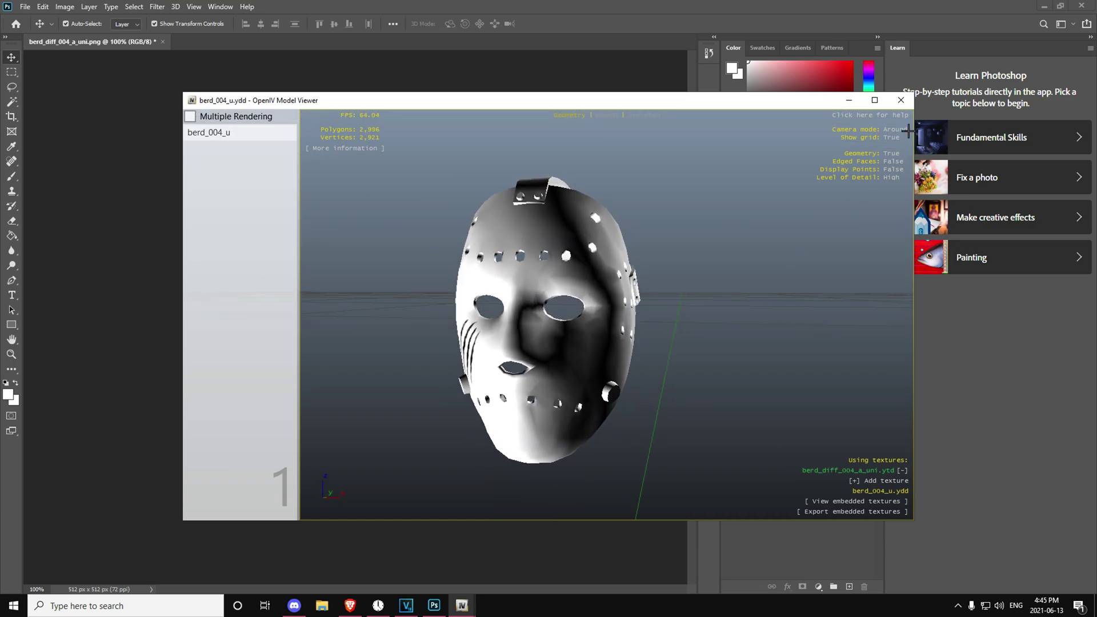
{"action": "left_click", "coordinate": [902, 102]}
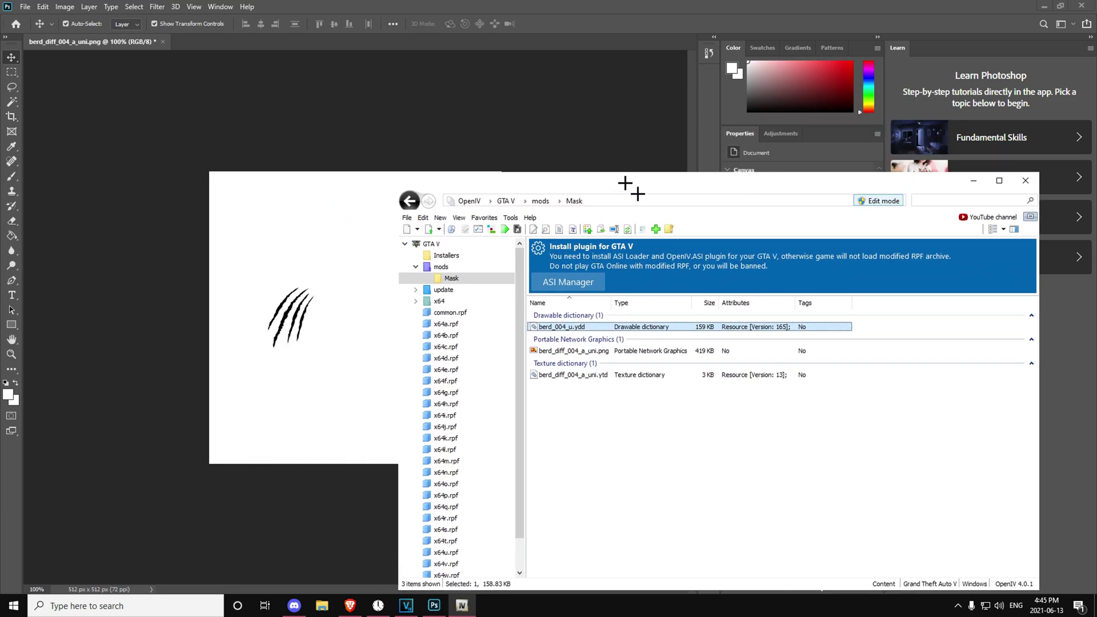